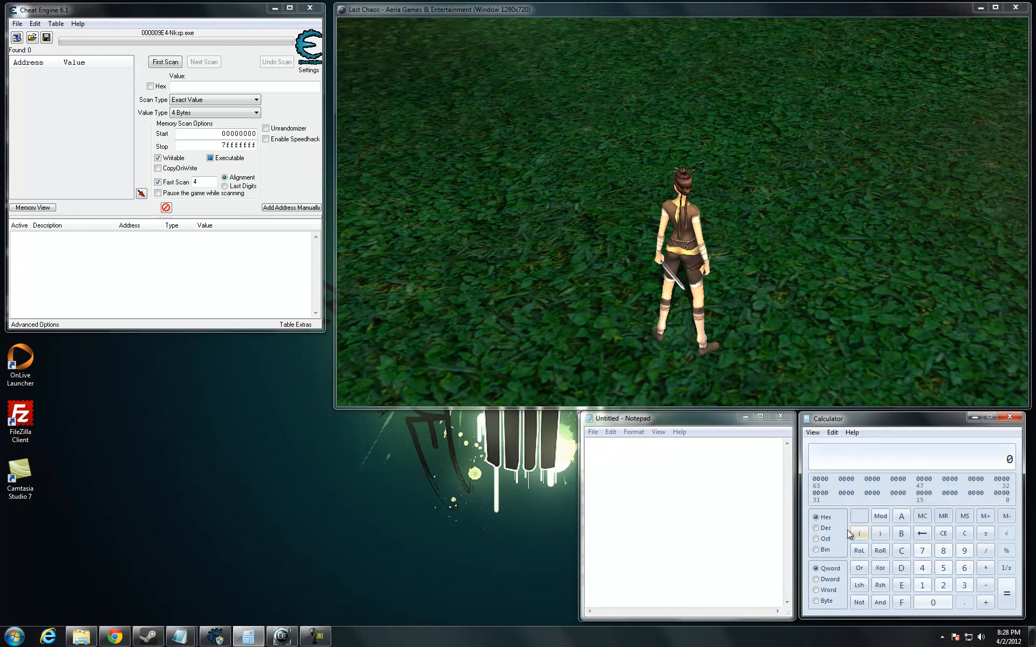
{"action": "left_click", "coordinate": [625, 416]}
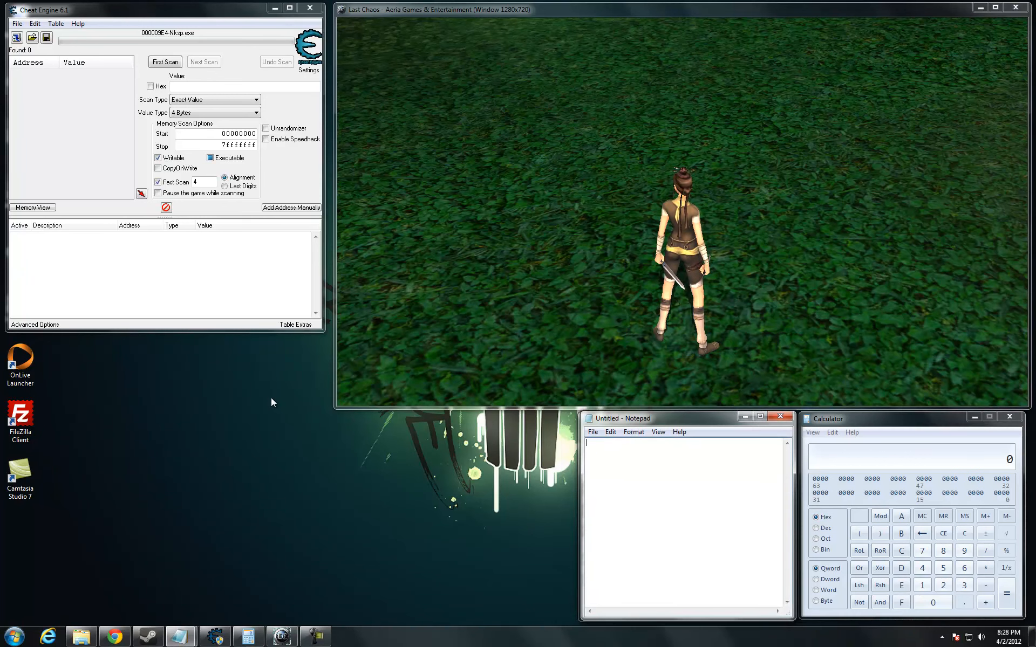
{"action": "mouse_move", "coordinate": [848, 158]}
{"action": "left_mouse_down"}
{"action": "mouse_move", "coordinate": [753, 201]}
{"action": "mouse_move", "coordinate": [794, 201]}
{"action": "left_mouse_up"}
{"action": "left_click", "coordinate": [800, 194]}
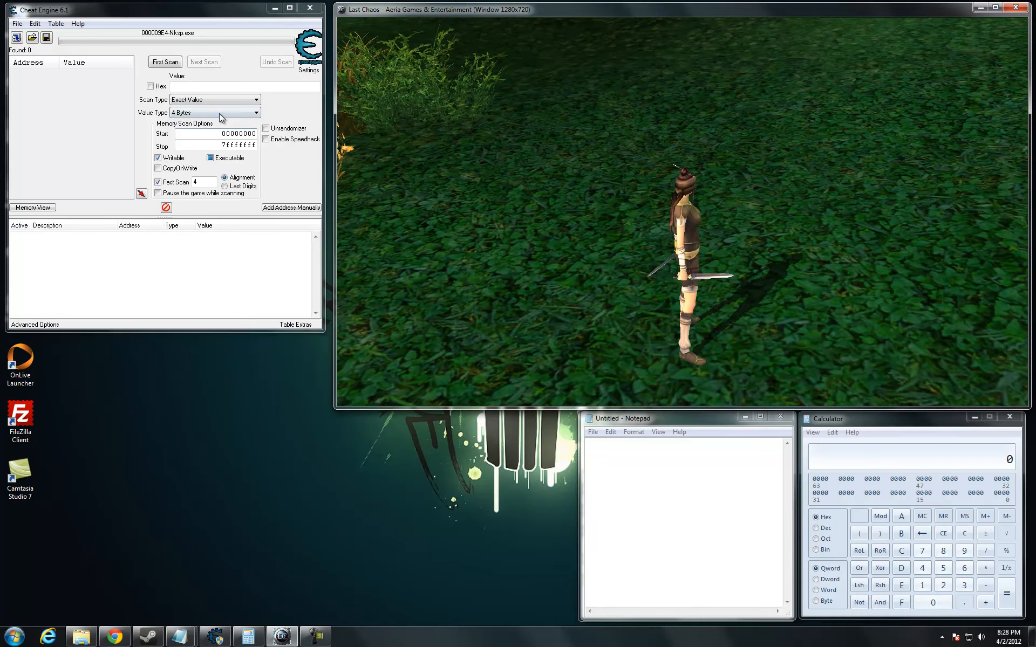
Step: Run a first memory scan of the game process for Float values with an unknown initial value
{"action": "left_click", "coordinate": [219, 114]}
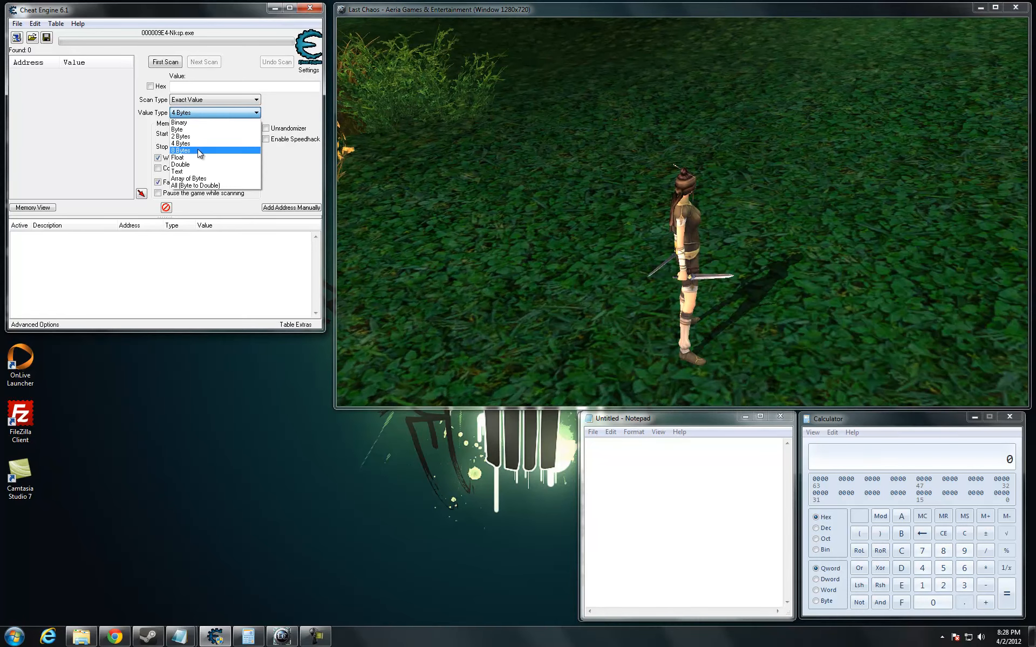
{"action": "left_click", "coordinate": [198, 160]}
{"action": "left_click", "coordinate": [224, 100]}
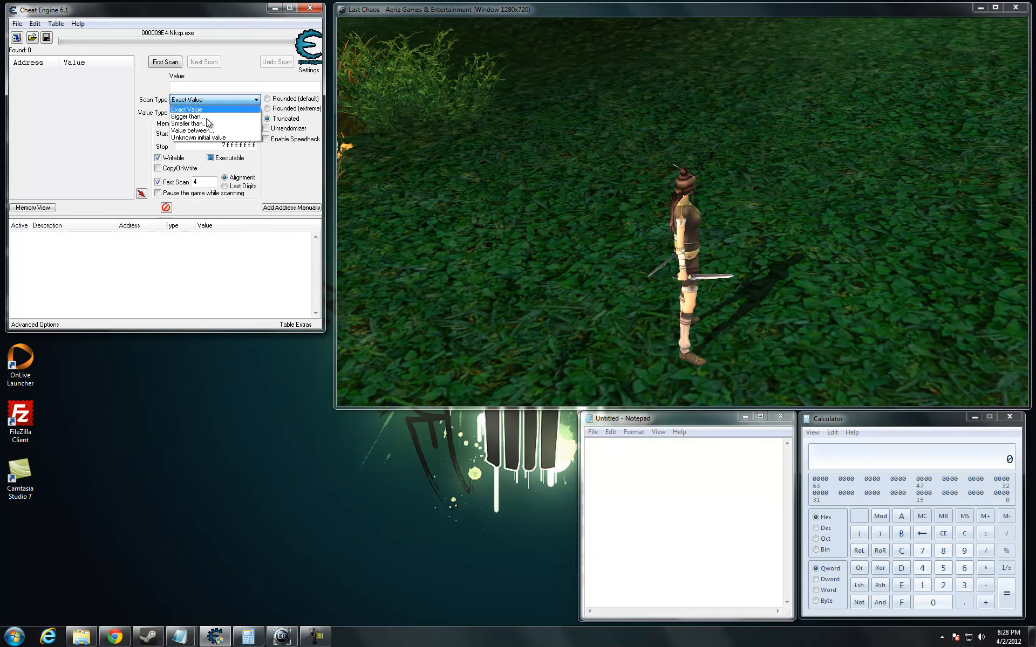
{"action": "left_click", "coordinate": [190, 131]}
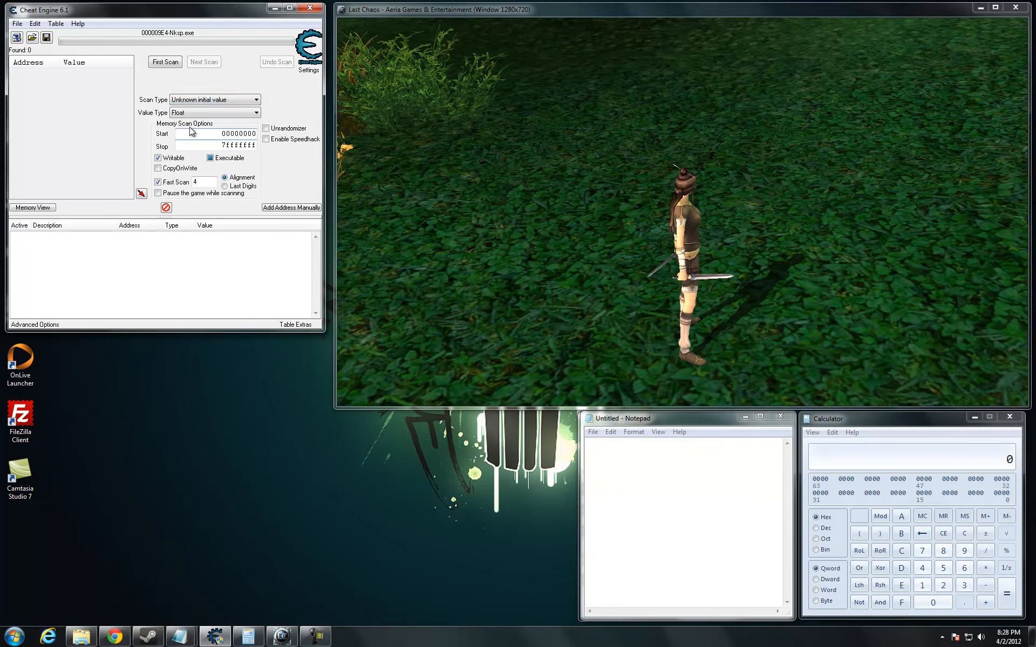
{"action": "left_click", "coordinate": [167, 63]}
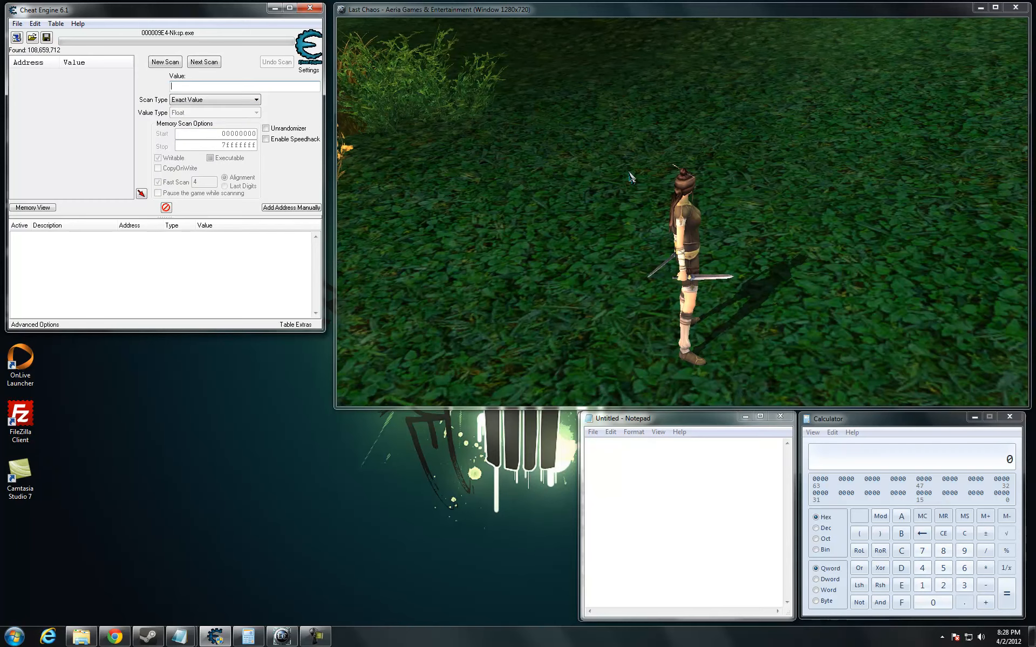
Step: Zoom the game camera out a little and narrow the scan results to increased values
{"action": "left_click", "coordinate": [794, 222]}
{"action": "left_click", "coordinate": [865, 227]}
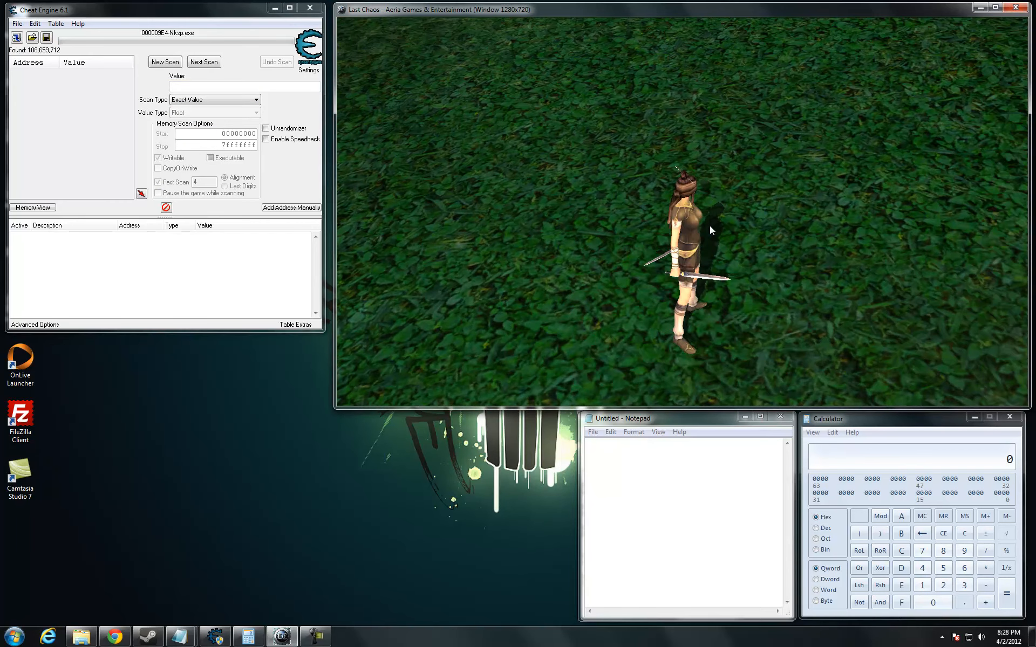
{"action": "left_click", "coordinate": [190, 100]}
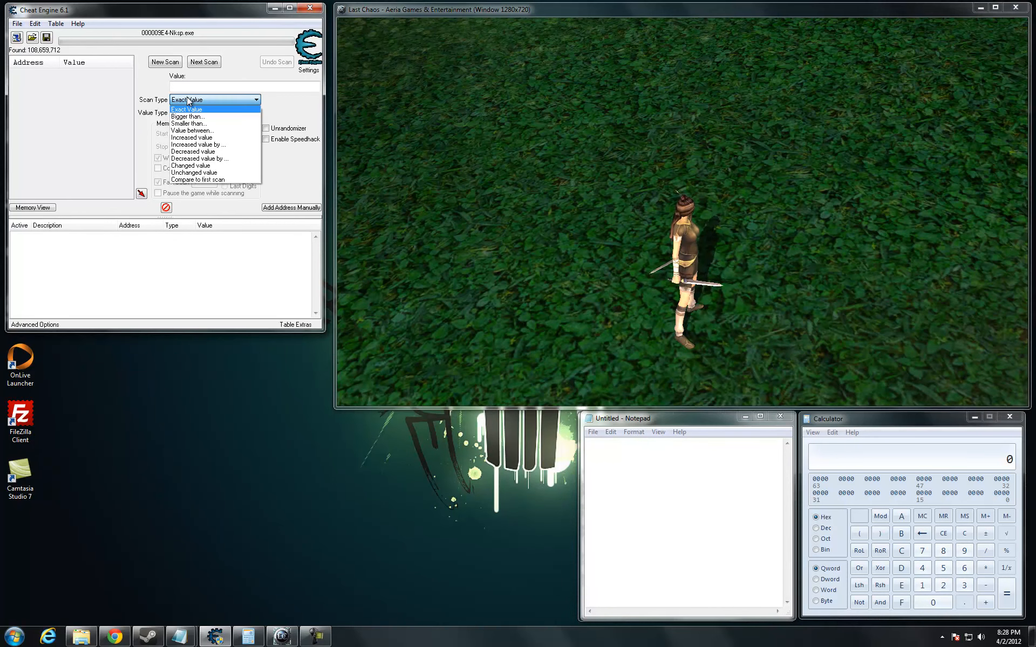
{"action": "left_click", "coordinate": [195, 139]}
{"action": "left_click", "coordinate": [211, 63]}
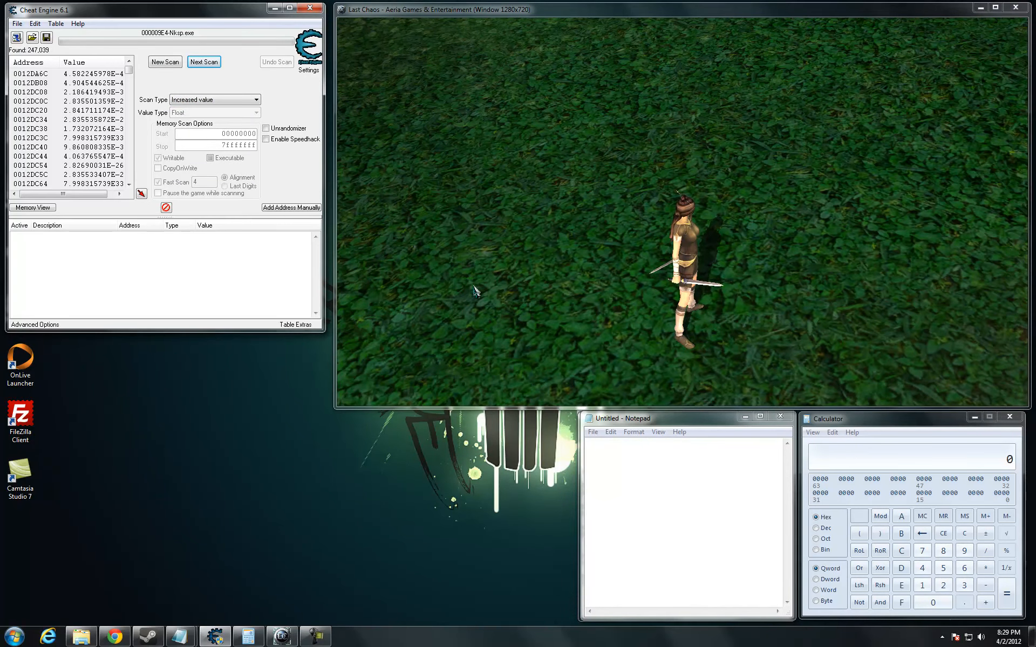
Step: Zoom the game camera further out in stages, repeating the increased-value scan after each of the five changes
{"action": "left_click", "coordinate": [735, 266]}
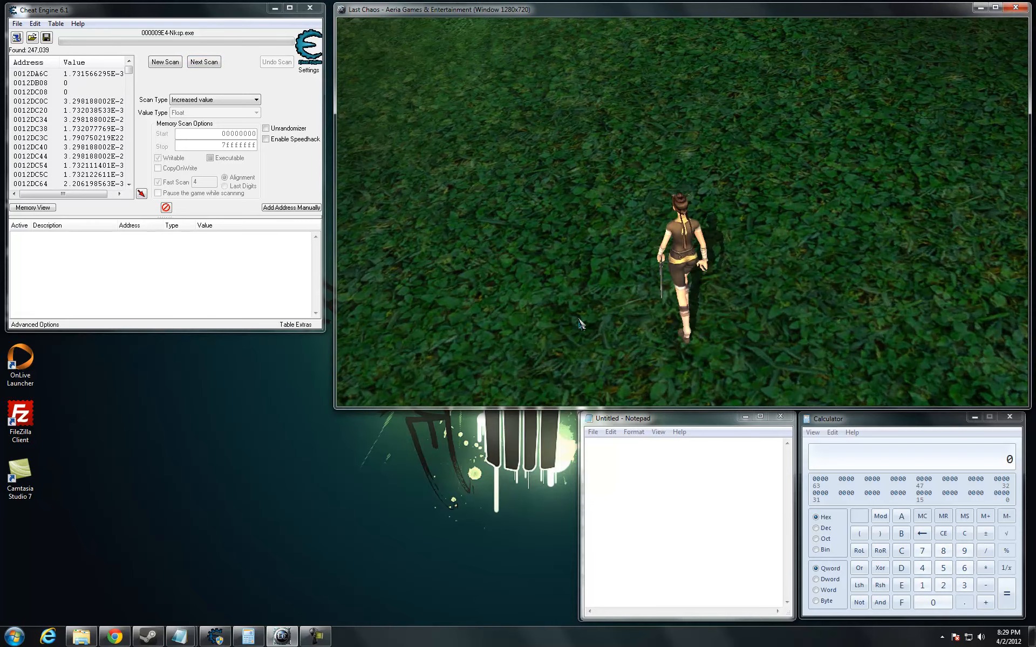
{"action": "left_click", "coordinate": [204, 62]}
{"action": "left_click", "coordinate": [834, 264]}
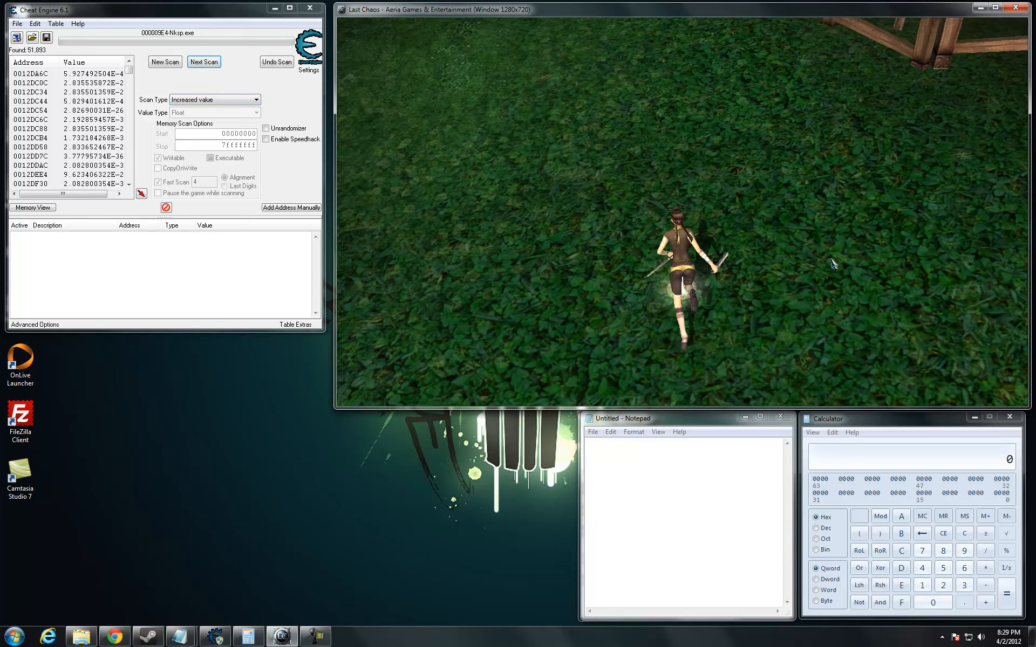
{"action": "left_click", "coordinate": [202, 62]}
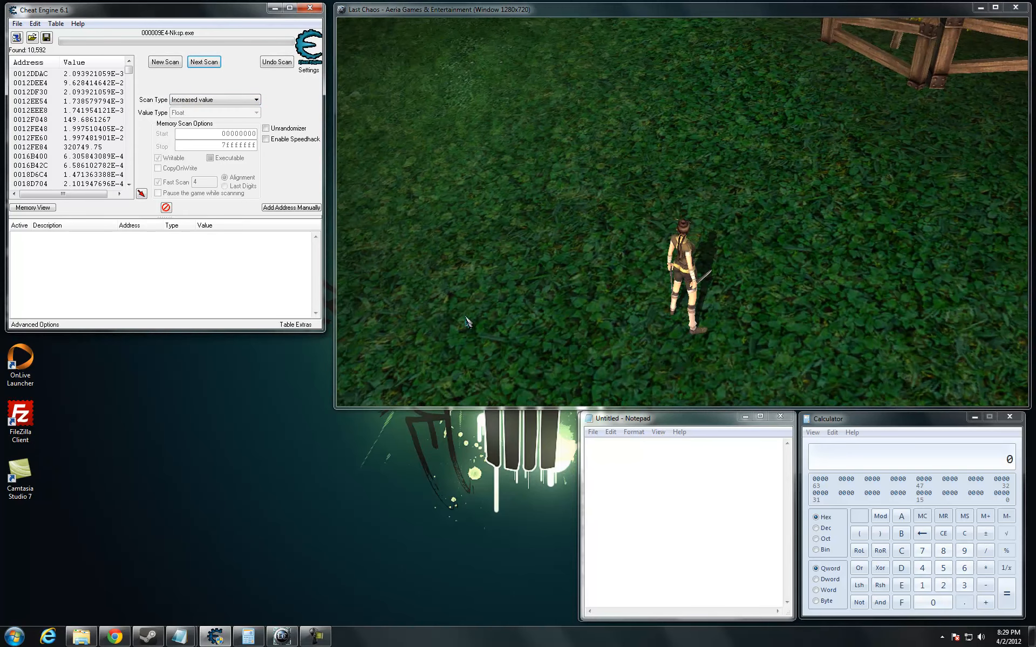
{"action": "left_click", "coordinate": [565, 269]}
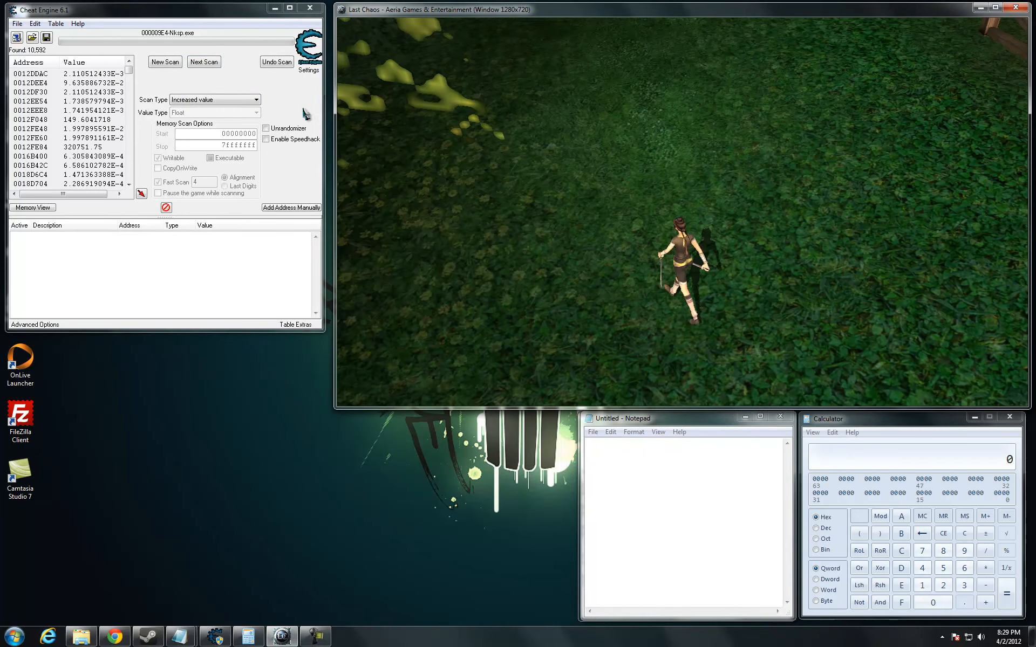
{"action": "left_click", "coordinate": [205, 62]}
{"action": "left_click", "coordinate": [870, 283]}
{"action": "left_click", "coordinate": [204, 62]}
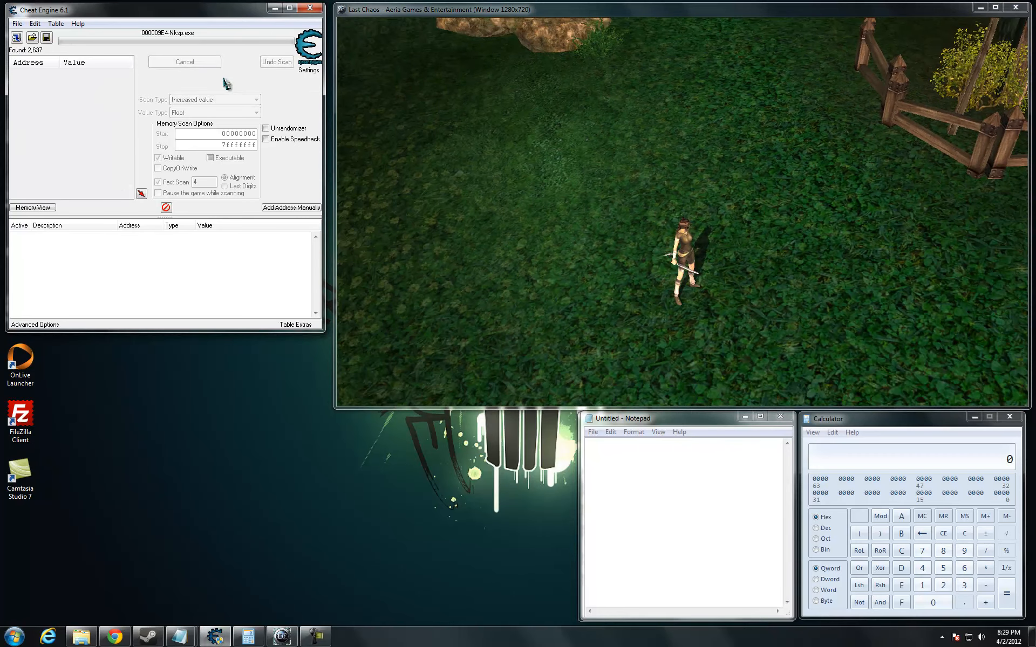
{"action": "left_click", "coordinate": [739, 276]}
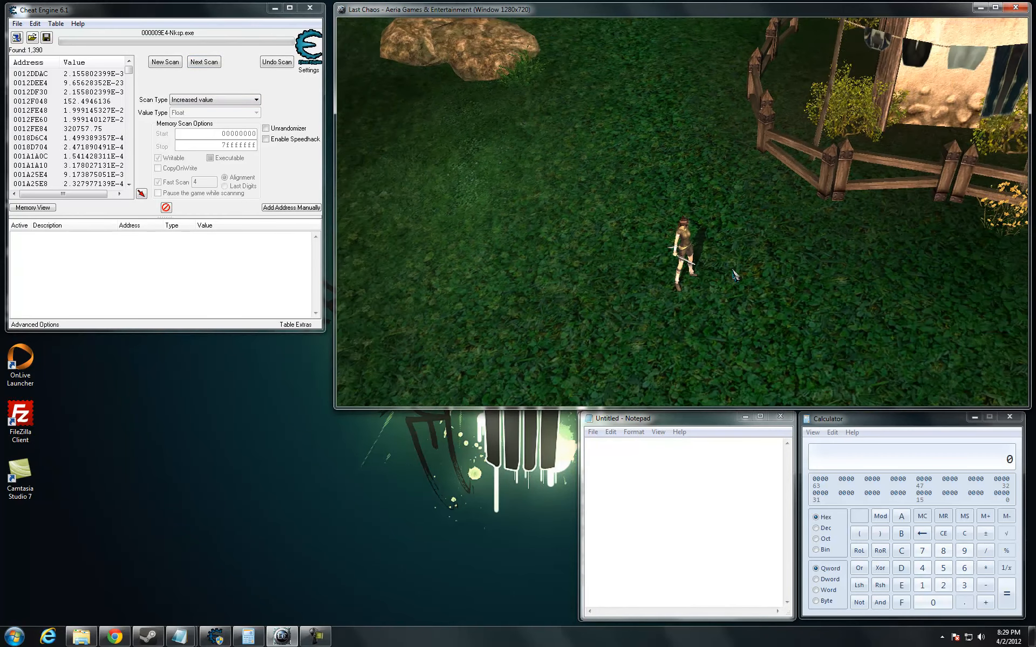
{"action": "left_click", "coordinate": [198, 65]}
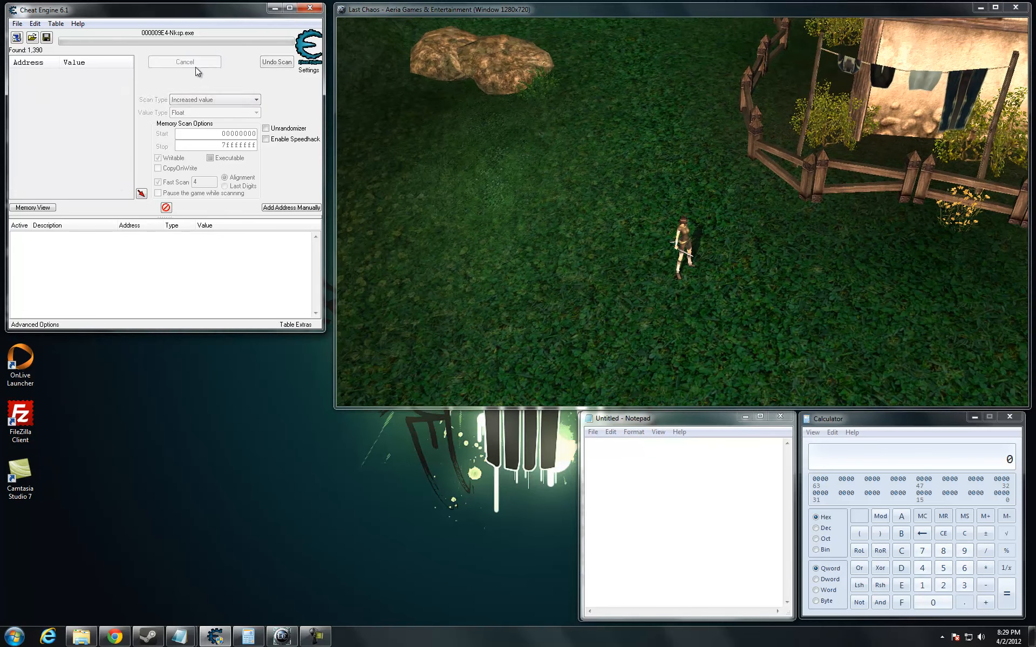
Step: Zoom the game camera back in slightly and narrow the scan results to decreased values
{"action": "left_click", "coordinate": [669, 280]}
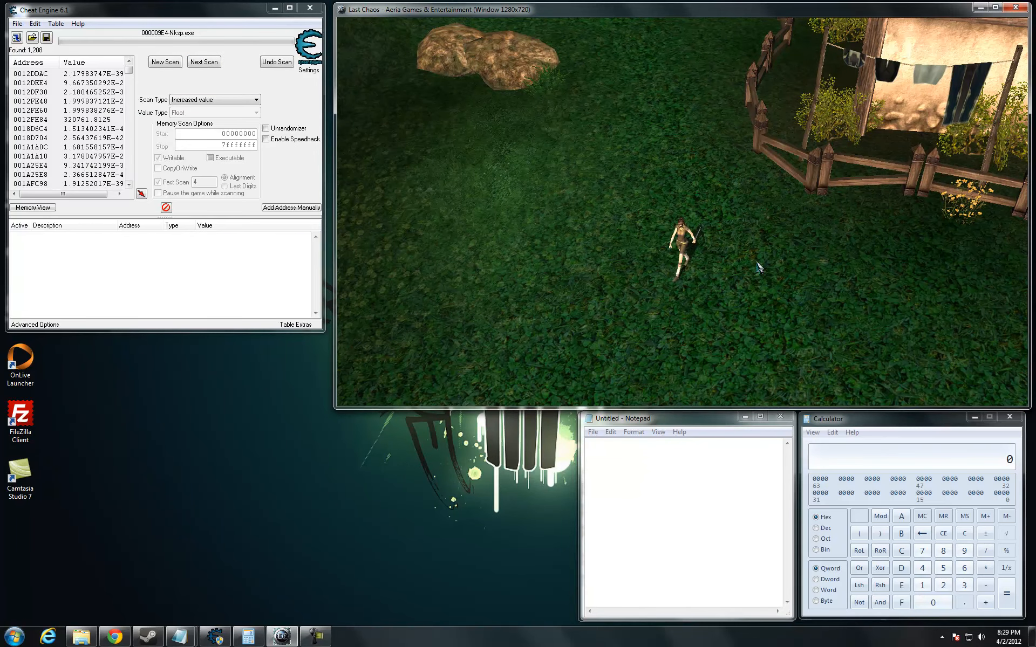
{"action": "scroll", "coordinate": [684, 265], "scroll_direction": "up", "scroll_amount": 3}
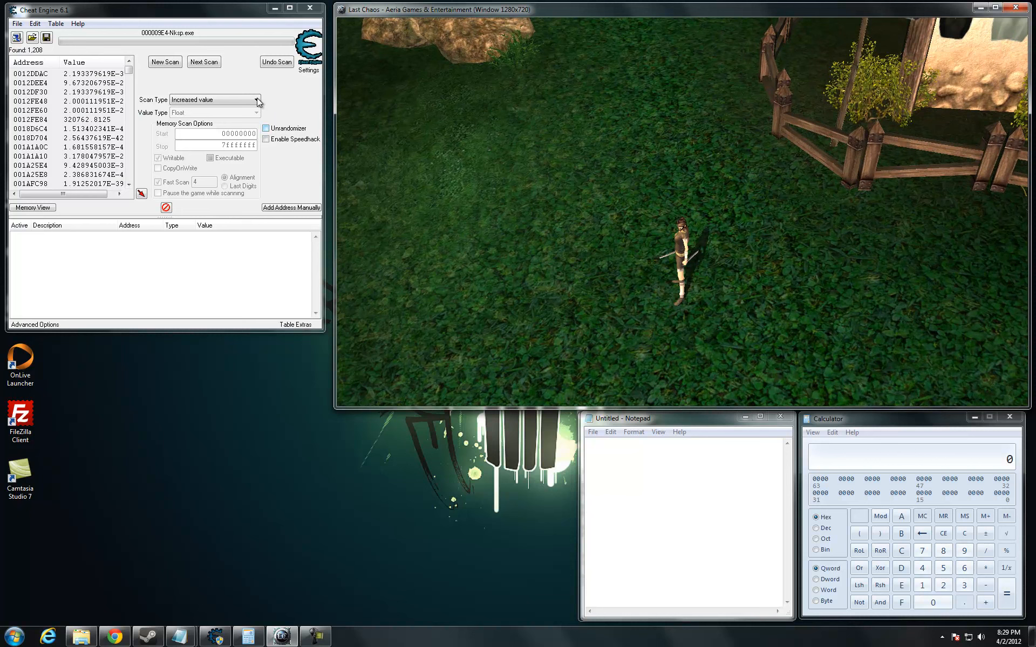
{"action": "left_click", "coordinate": [232, 101]}
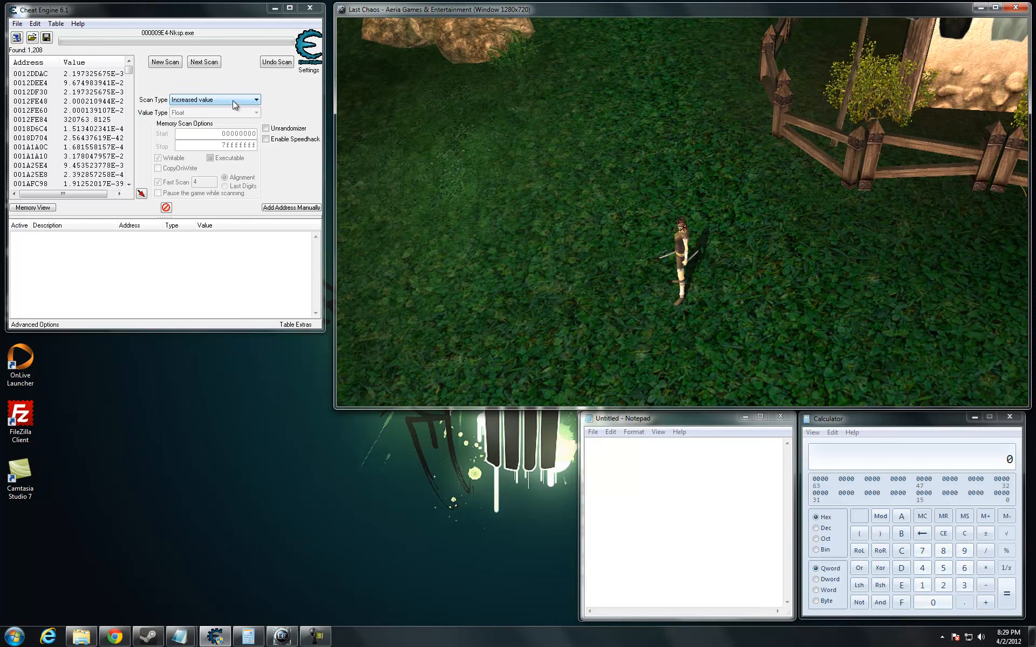
{"action": "left_click", "coordinate": [214, 155]}
{"action": "left_click", "coordinate": [204, 62]}
Step: Zoom the game camera further in by stages, repeating the decreased-value scan after each of the three changes
{"action": "left_click", "coordinate": [527, 302]}
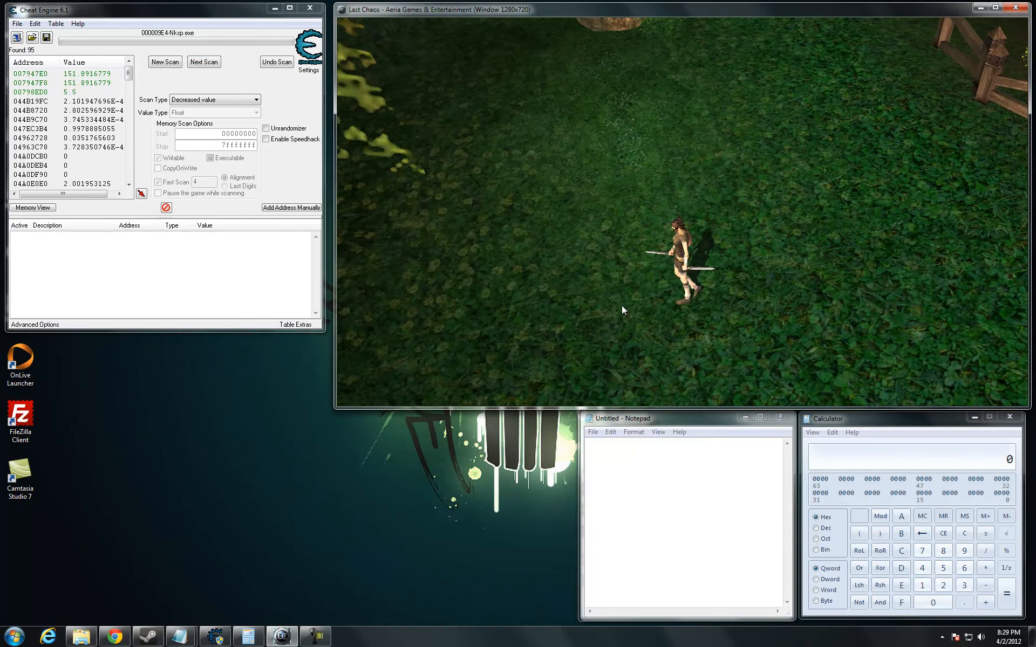
{"action": "left_click", "coordinate": [207, 61]}
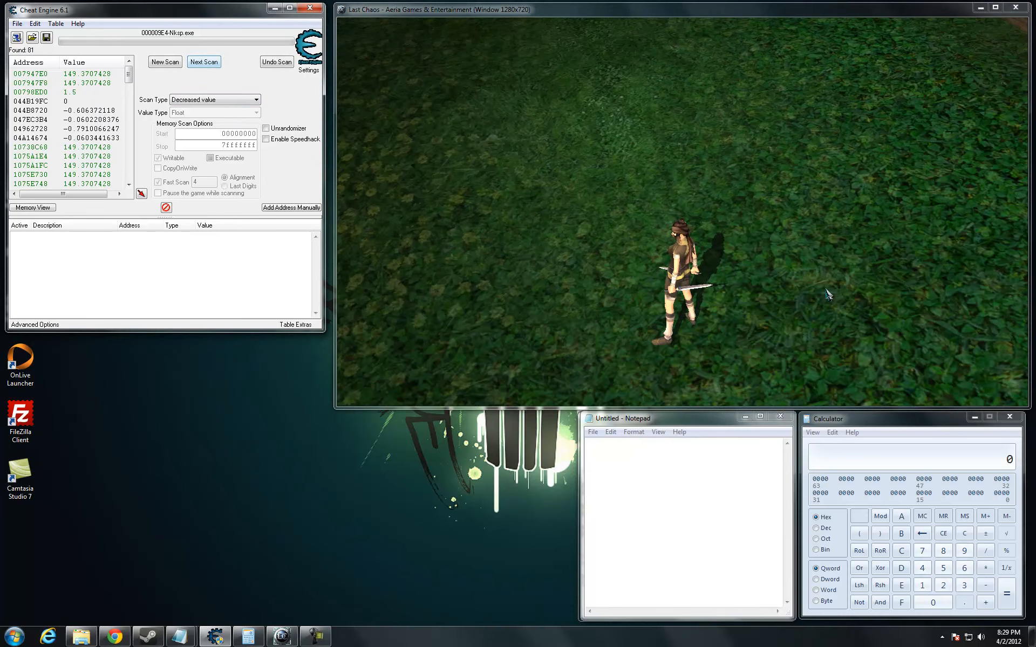
{"action": "left_click", "coordinate": [853, 239]}
{"action": "left_click", "coordinate": [205, 62]}
{"action": "left_click", "coordinate": [617, 197]}
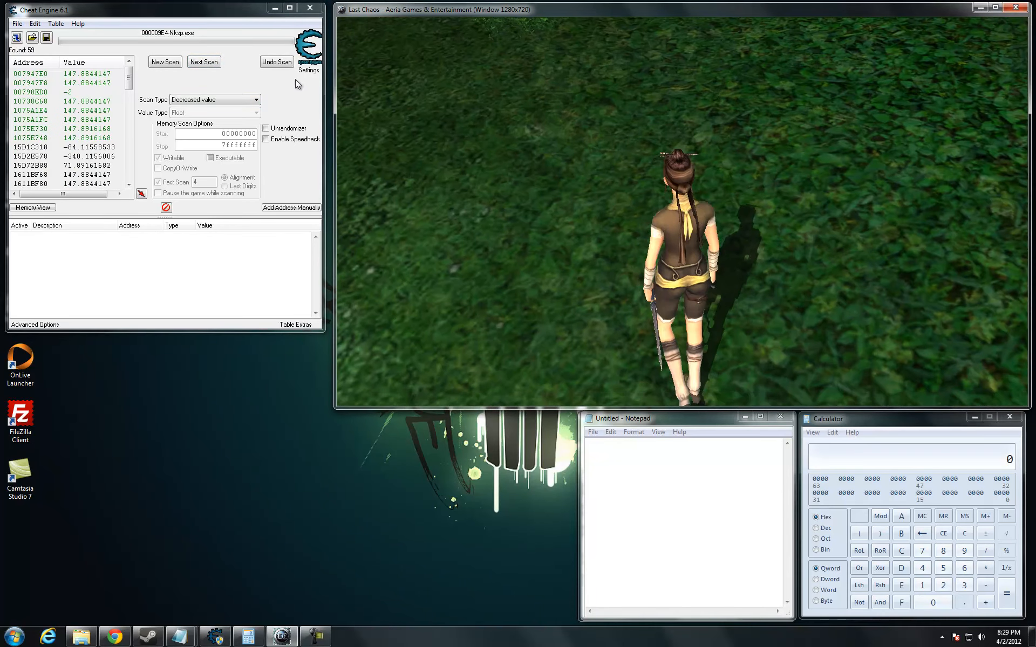
{"action": "left_click", "coordinate": [208, 64]}
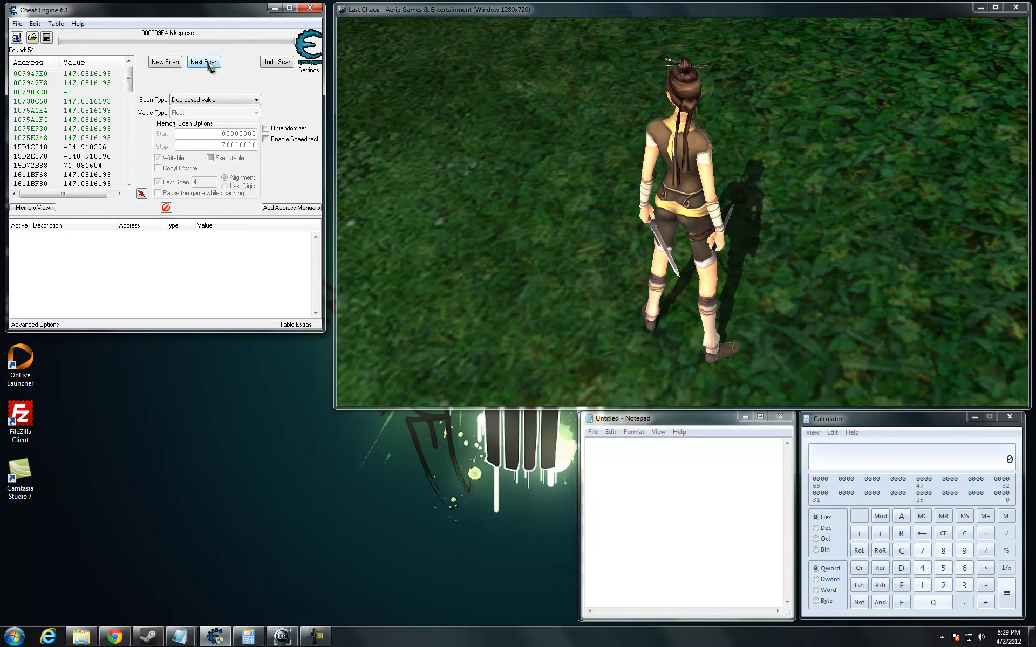
Step: Rotate the game camera without changing its zoom and narrow the scan results to unchanged values
{"action": "left_click", "coordinate": [486, 270]}
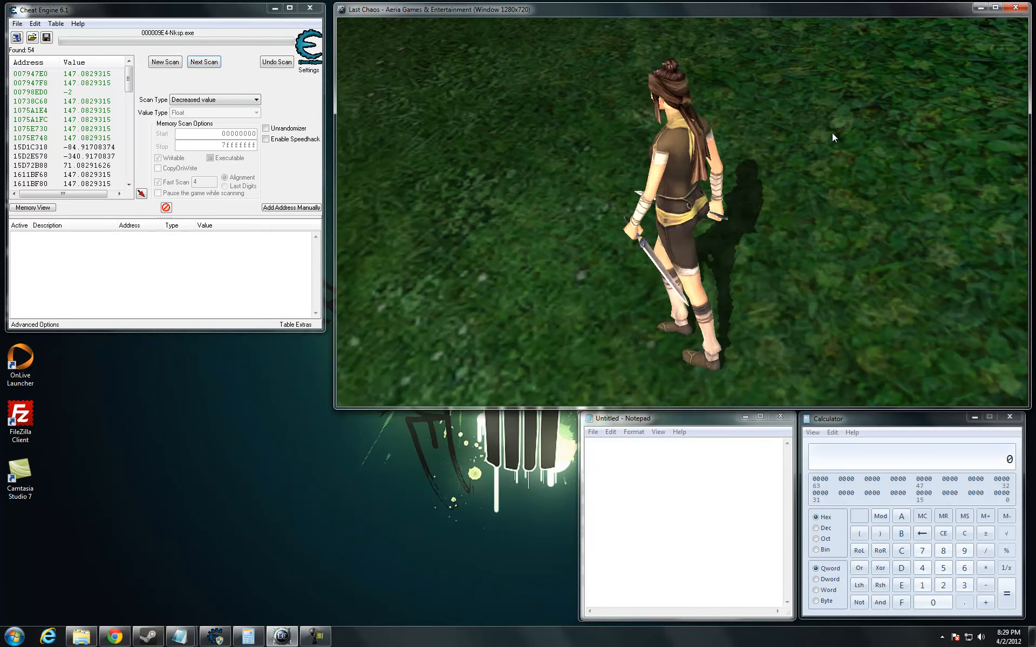
{"action": "left_click", "coordinate": [199, 100]}
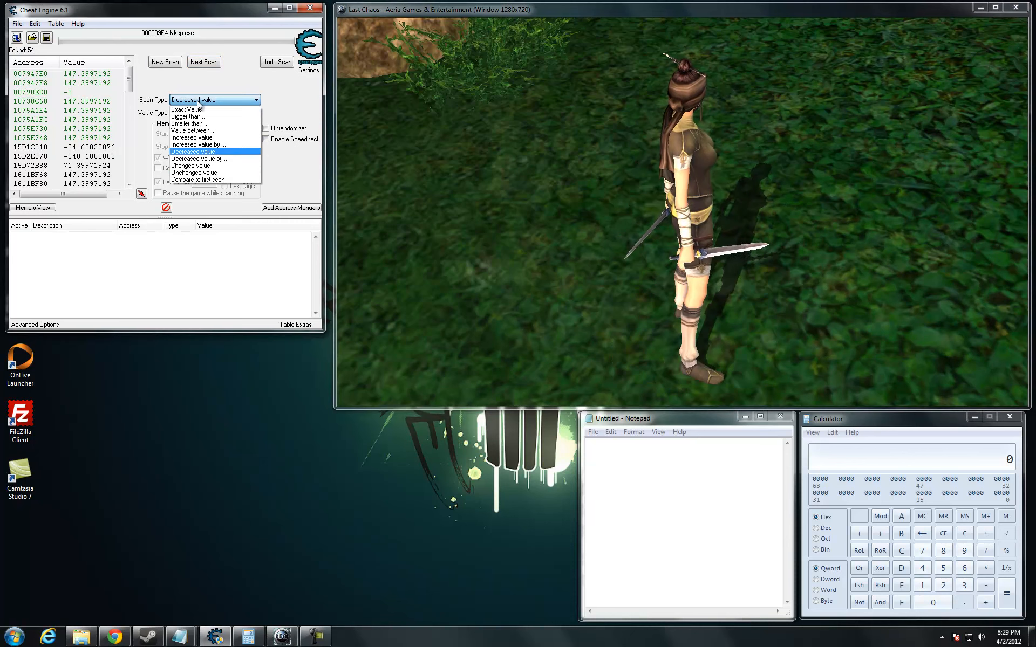
{"action": "left_click", "coordinate": [216, 178]}
{"action": "left_click", "coordinate": [203, 61]}
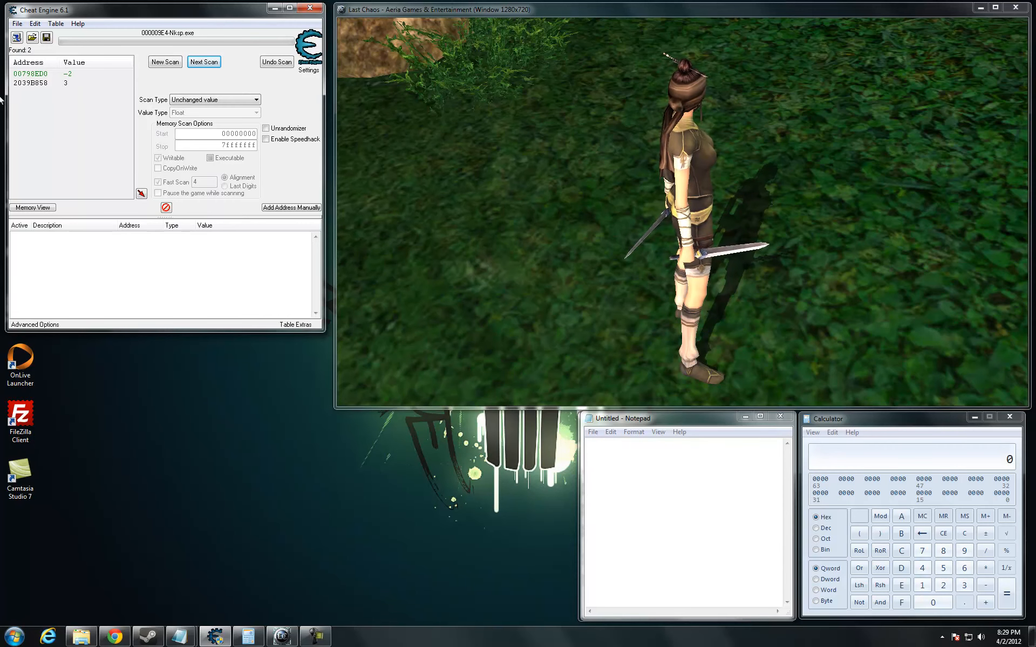
Step: Zoom the game camera fully out and add the found address 00798ED0 to the address list
{"action": "scroll", "coordinate": [849, 263], "scroll_direction": "down", "scroll_amount": 5}
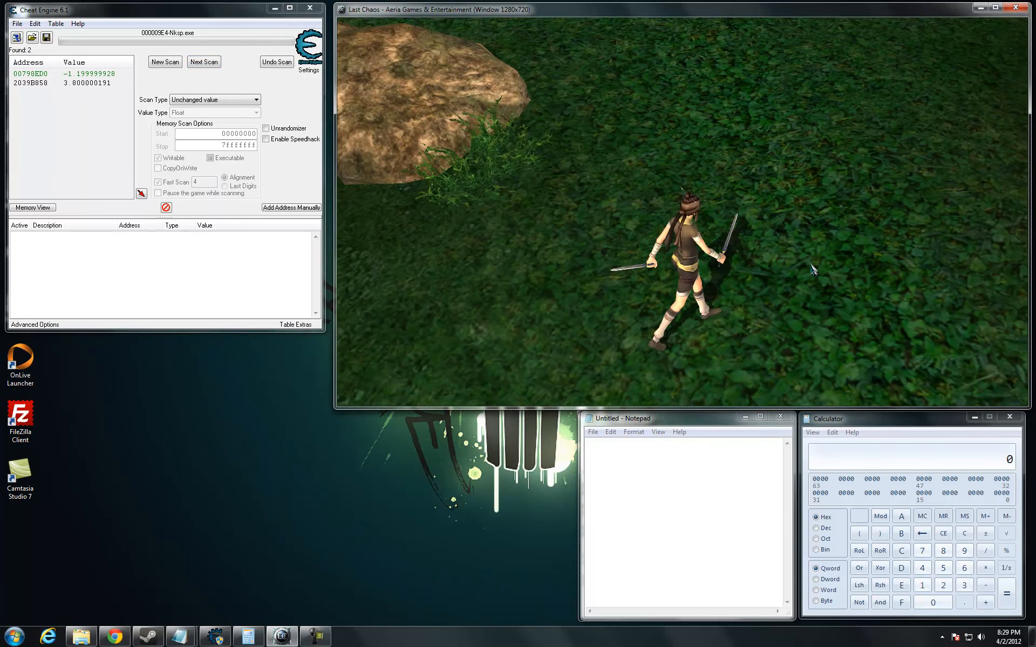
{"action": "scroll", "coordinate": [812, 267], "scroll_direction": "down", "scroll_amount": 6}
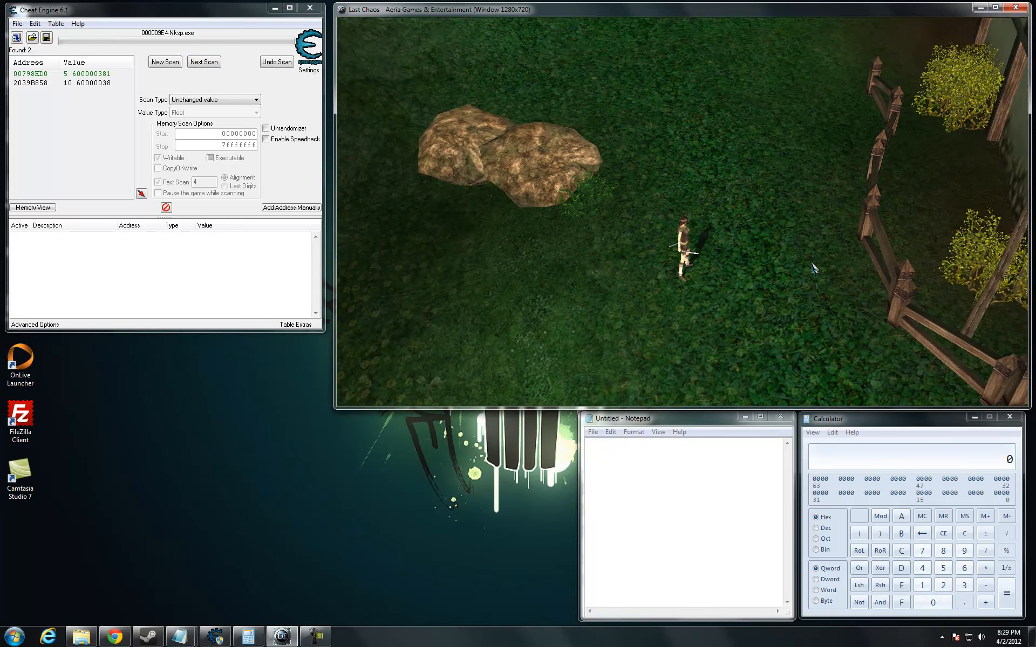
{"action": "left_click", "coordinate": [23, 75]}
{"action": "double_click", "coordinate": [29, 74]}
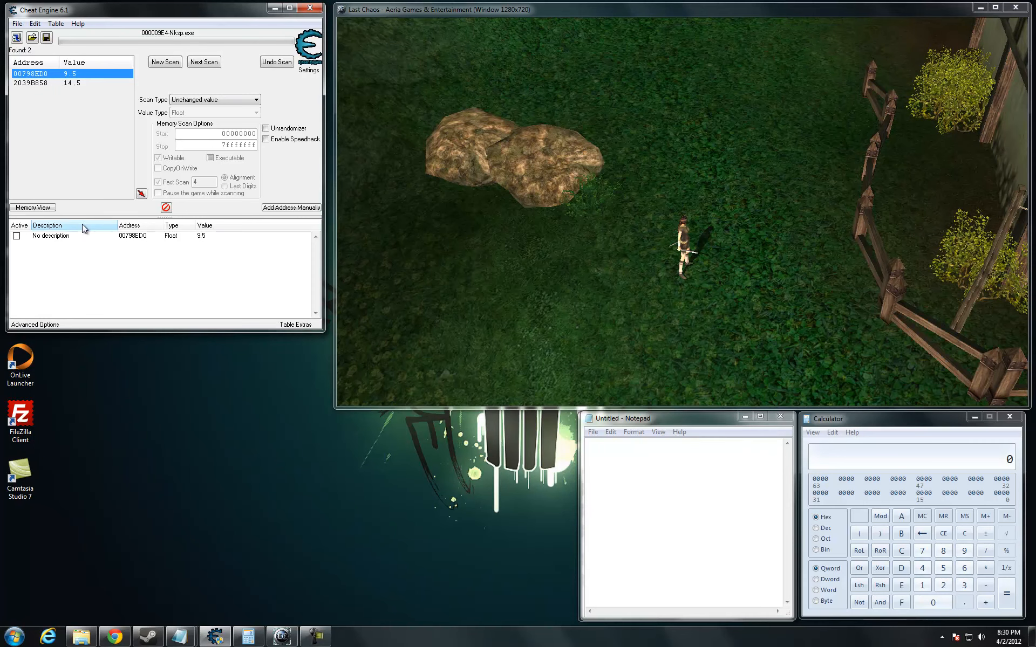
Step: Note the camera's zoom values under "Limits:" in Notepad, 9.5 for fully zoomed out and -2 for fully zoomed in
{"action": "left_click", "coordinate": [621, 453]}
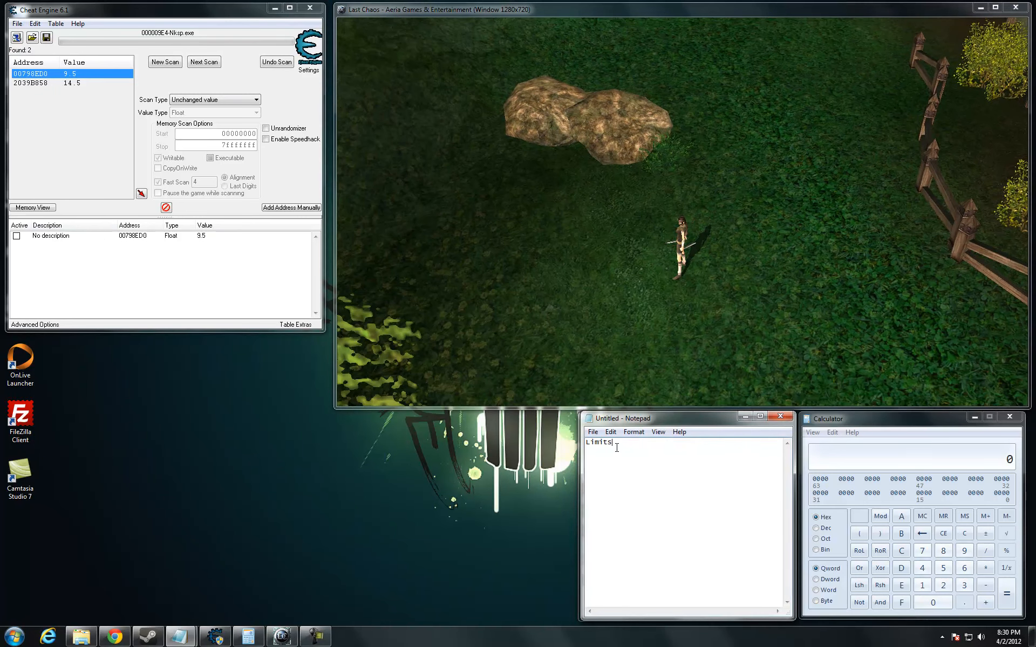
{"action": "left_click", "coordinate": [668, 322]}
{"action": "scroll", "coordinate": [672, 294], "scroll_direction": "up", "scroll_amount": 10}
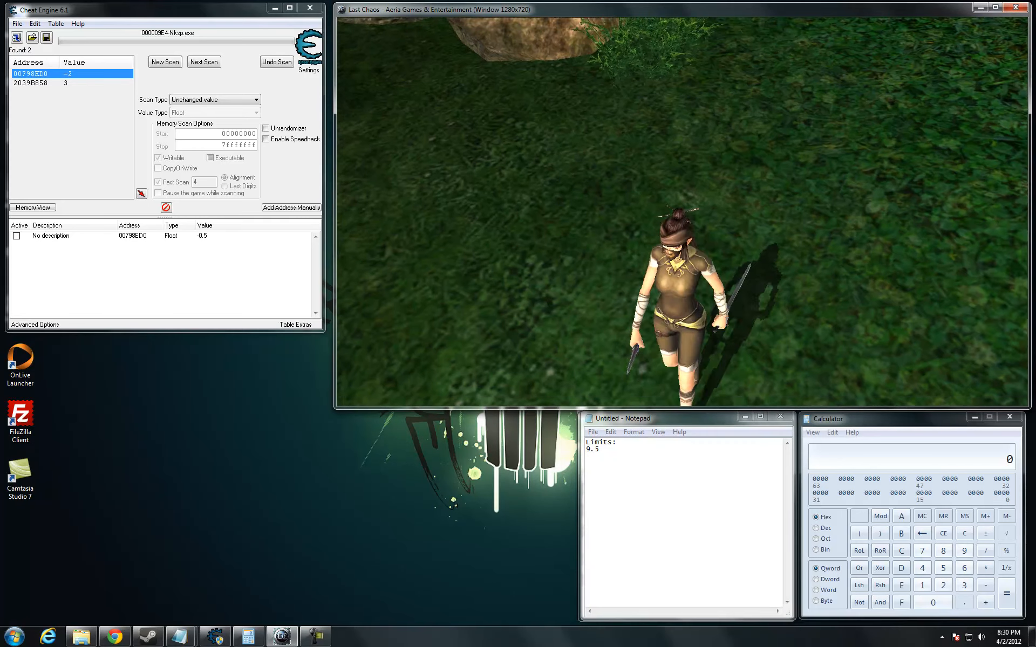
{"action": "left_click", "coordinate": [607, 471]}
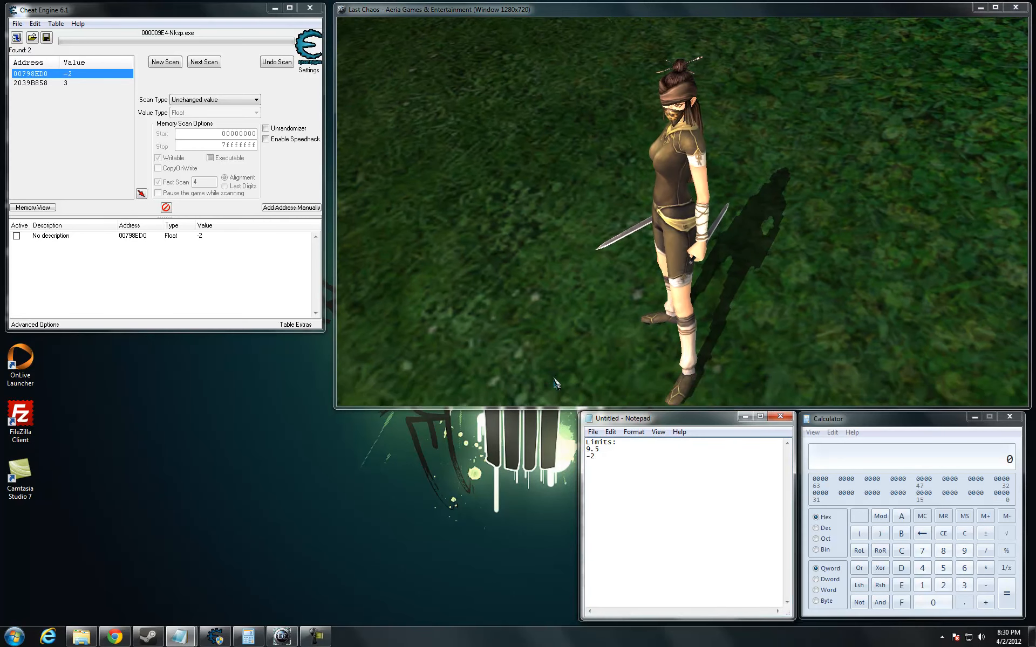
Step: Start finding out what writes to address 00798ED0, allowing the debugger to attach to the game process
{"action": "left_click", "coordinate": [145, 236]}
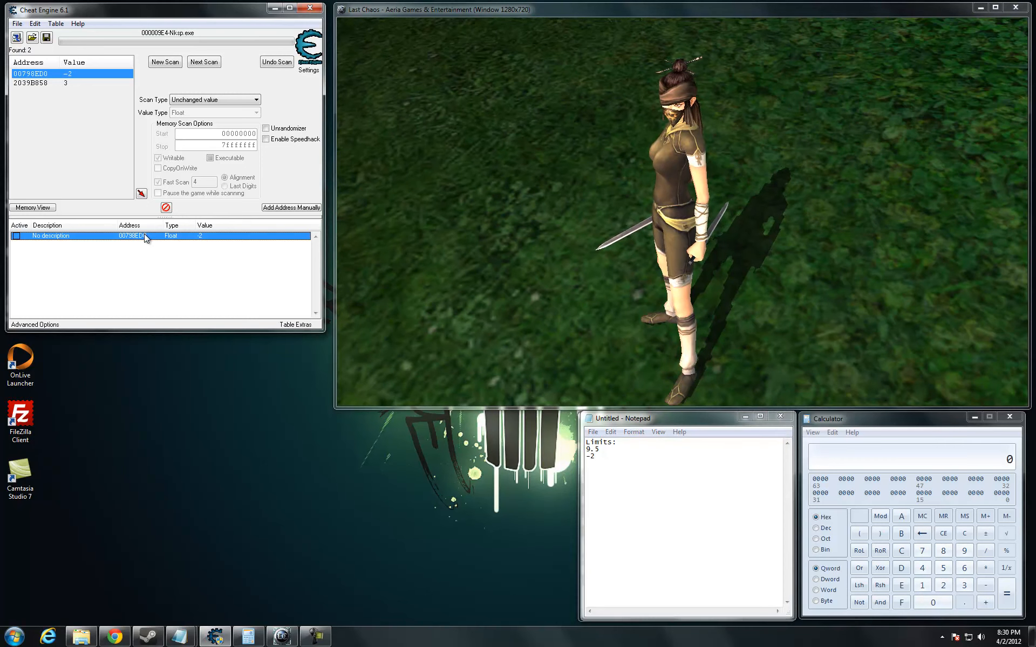
{"action": "right_click", "coordinate": [146, 236]}
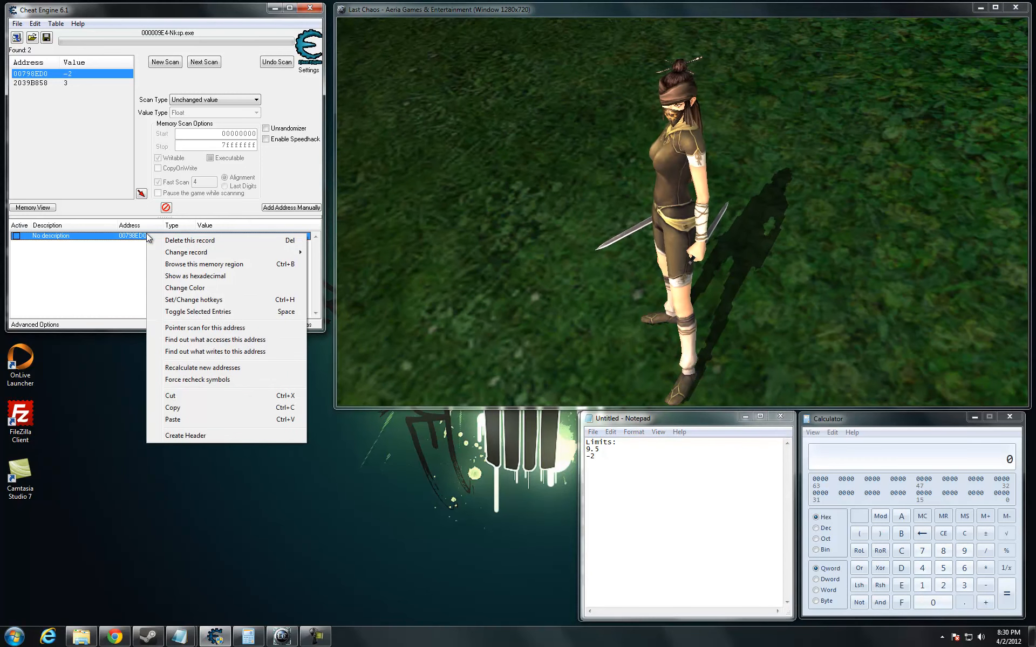
{"action": "left_click", "coordinate": [207, 352]}
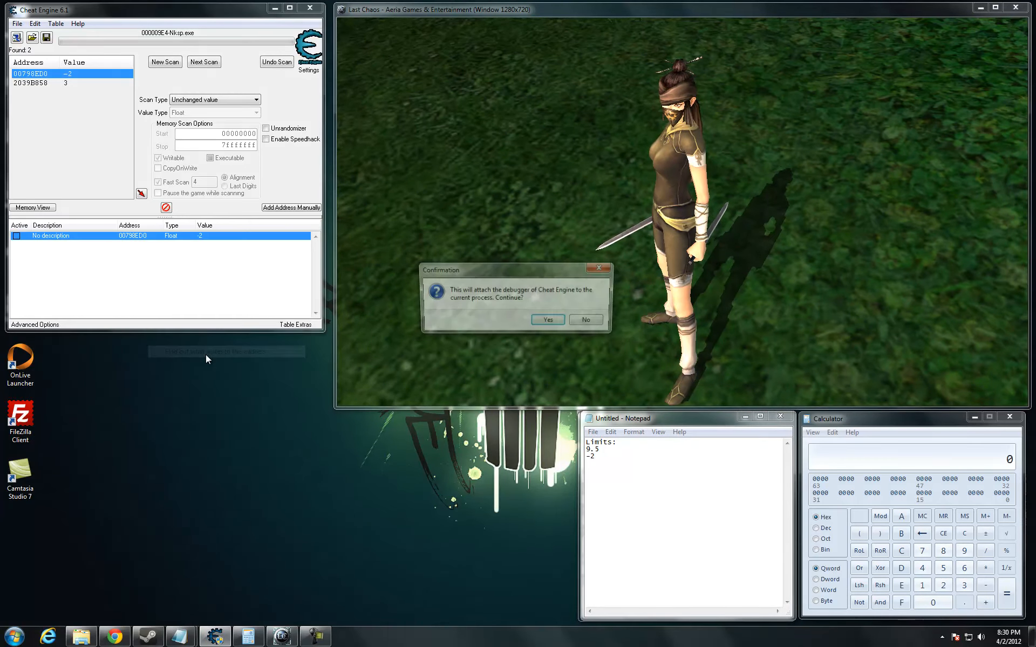
{"action": "left_click", "coordinate": [550, 322]}
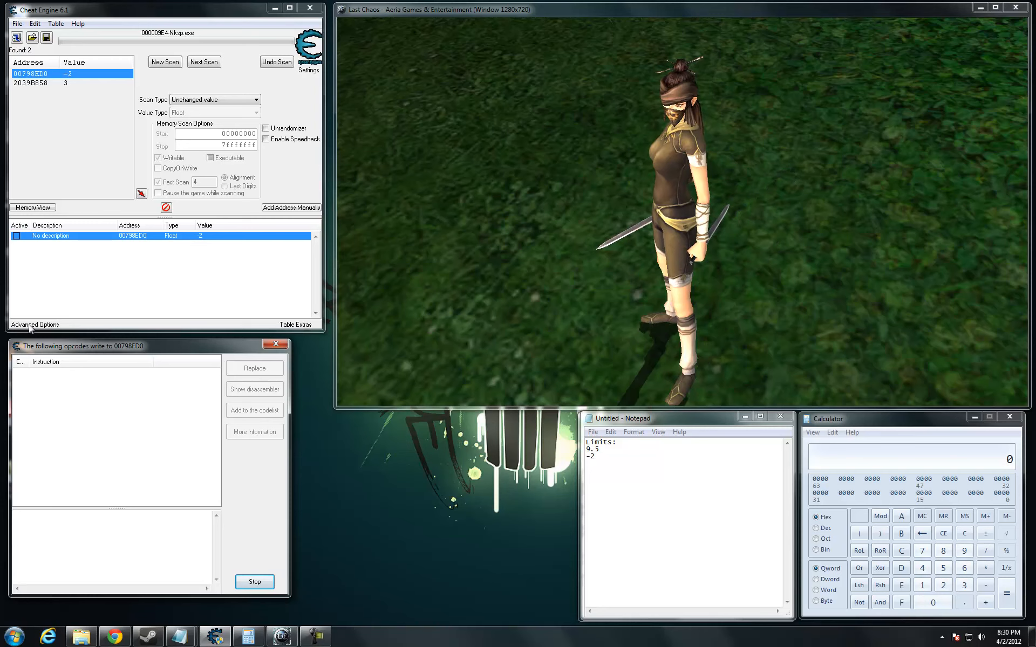
Step: Zoom the game camera fully out to record the instructions writing to the address, and select the mov at 0068C894
{"action": "left_click", "coordinate": [756, 224]}
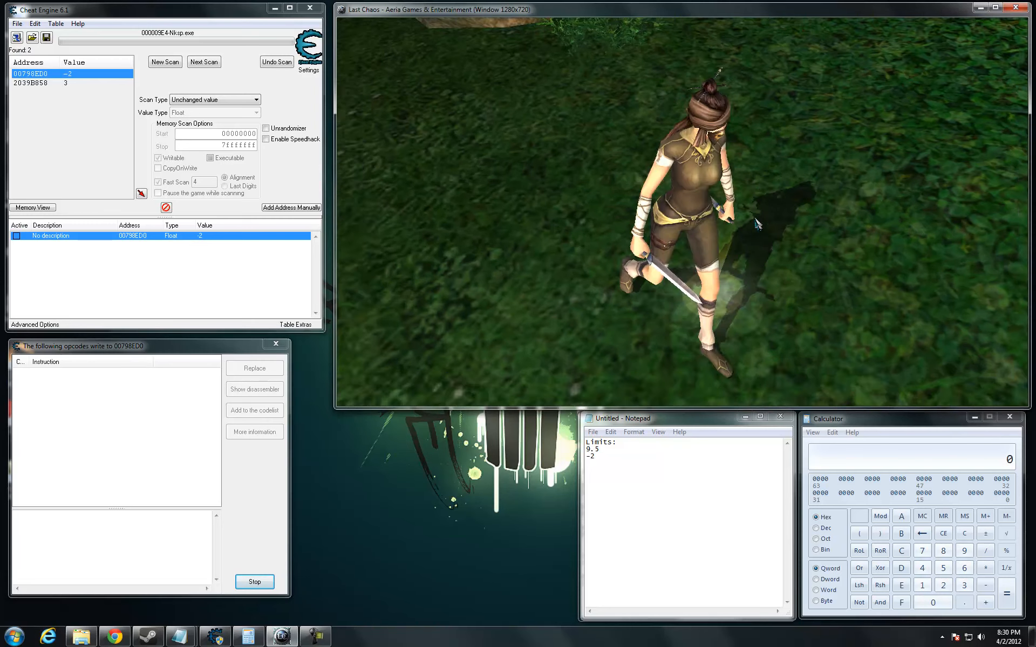
{"action": "scroll", "coordinate": [748, 245], "scroll_direction": "down", "scroll_amount": 6}
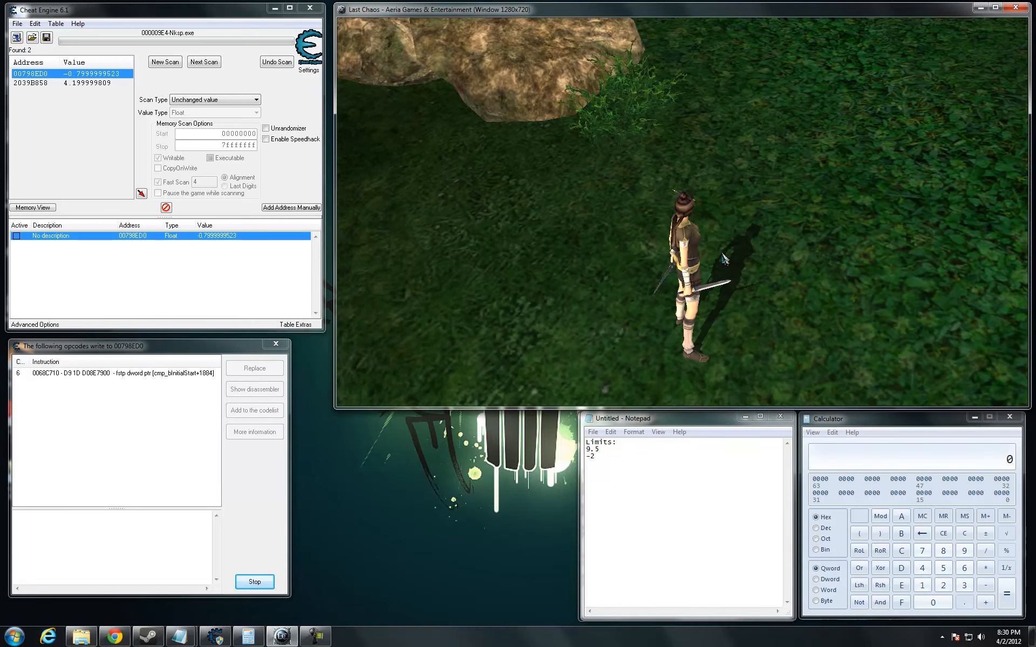
{"action": "scroll", "coordinate": [724, 260], "scroll_direction": "down", "scroll_amount": 1}
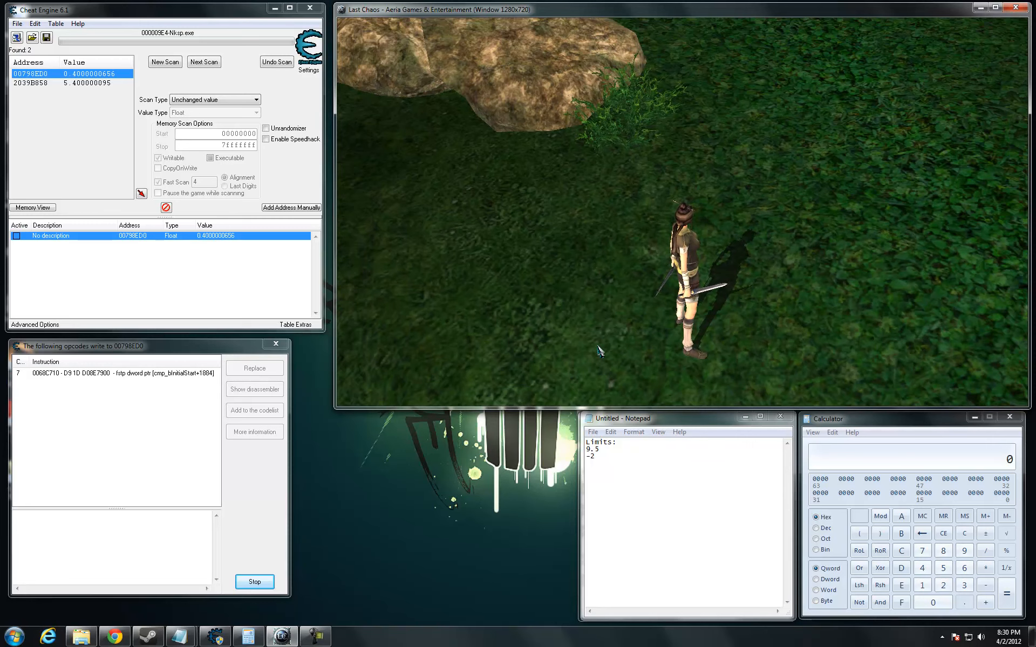
{"action": "scroll", "coordinate": [719, 290], "scroll_direction": "down", "scroll_amount": 10}
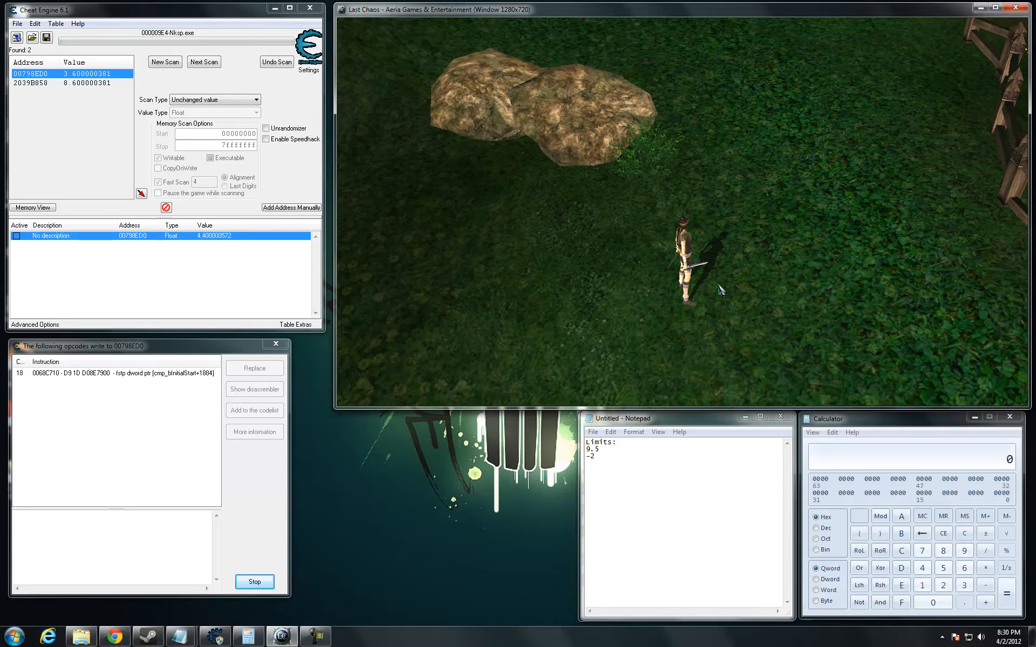
{"action": "scroll", "coordinate": [721, 290], "scroll_direction": "down", "scroll_amount": 4}
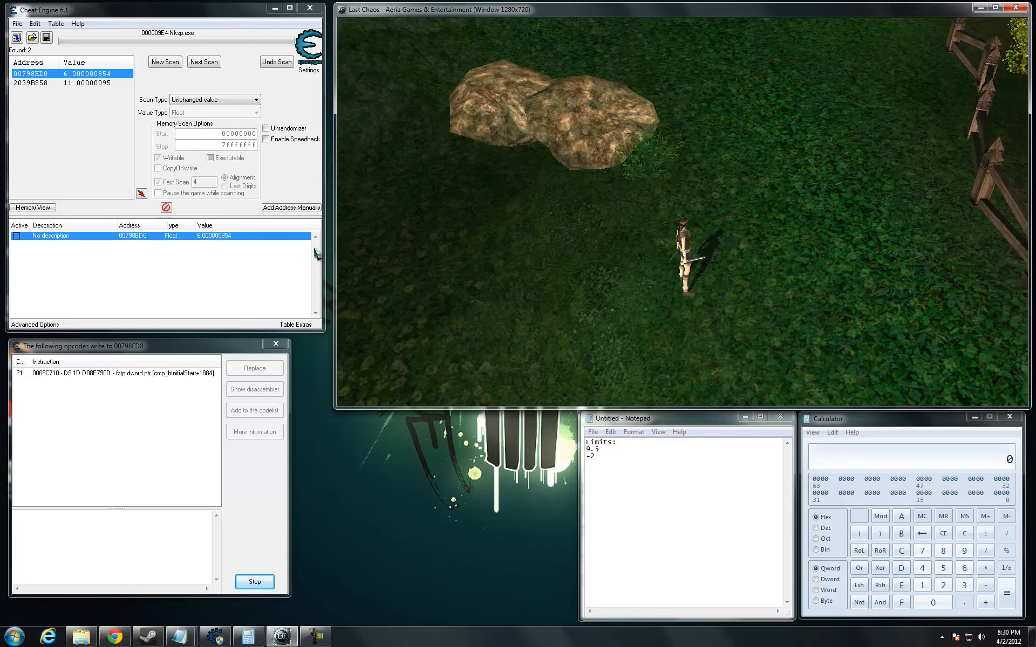
{"action": "scroll", "coordinate": [698, 299], "scroll_direction": "down", "scroll_amount": 9}
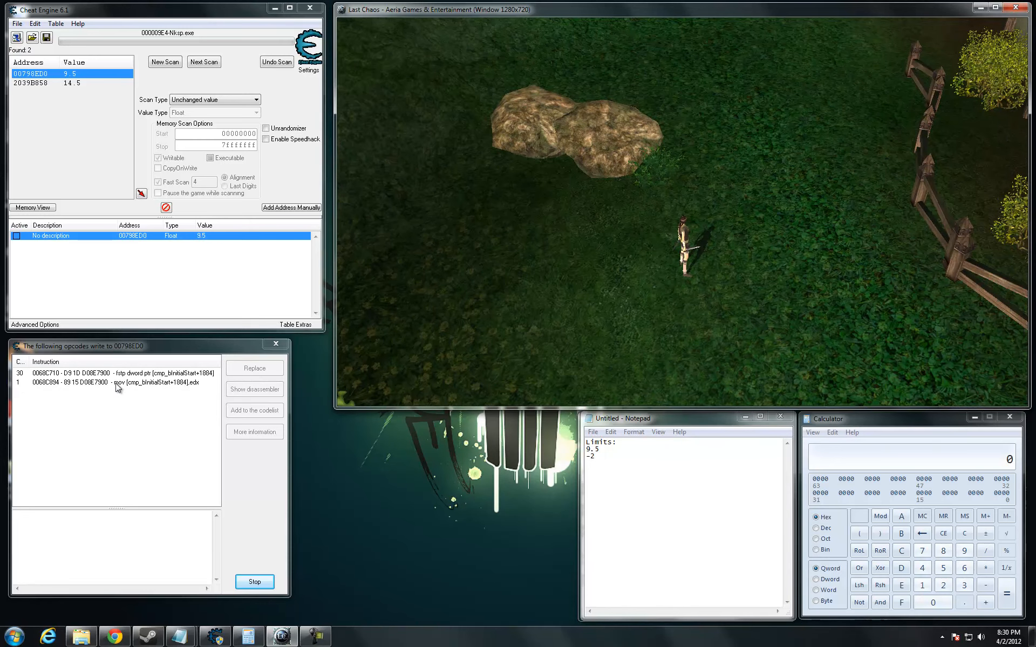
{"action": "left_click", "coordinate": [113, 382]}
Step: Zoom the game camera fully in to record the zoom-in instructions as well, and stop the write logging
{"action": "left_click", "coordinate": [693, 327]}
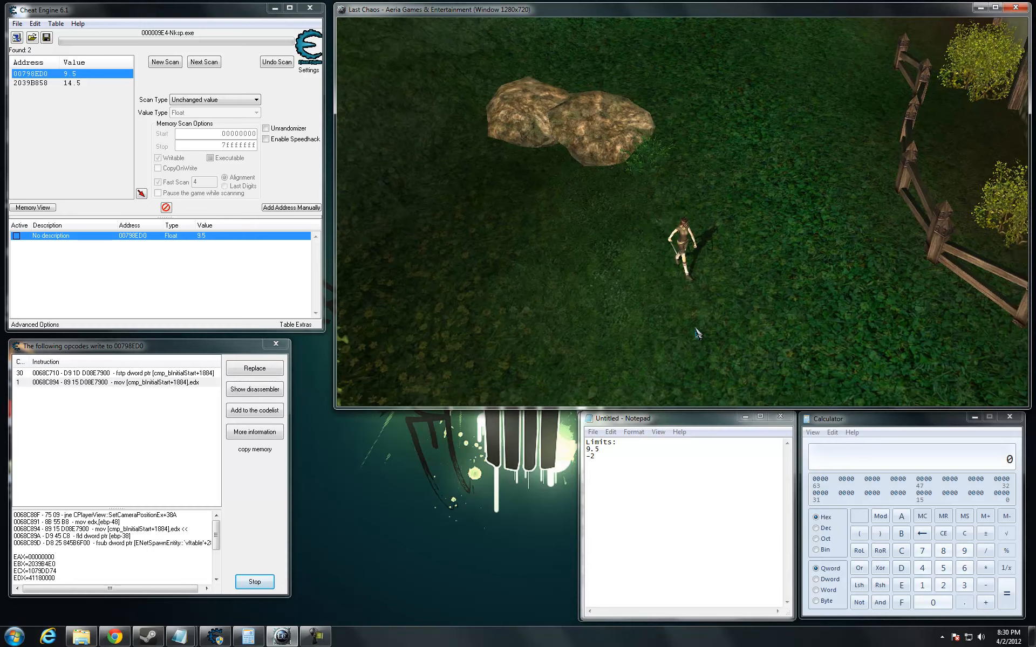
{"action": "scroll", "coordinate": [696, 333], "scroll_direction": "up", "scroll_amount": 10}
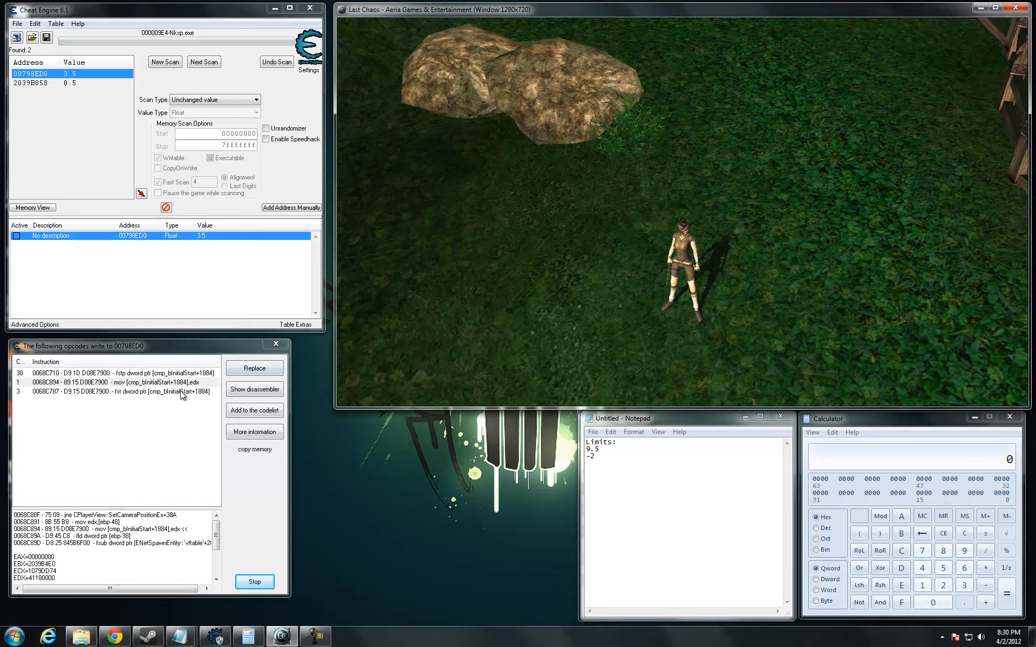
{"action": "scroll", "coordinate": [747, 322], "scroll_direction": "up", "scroll_amount": 7}
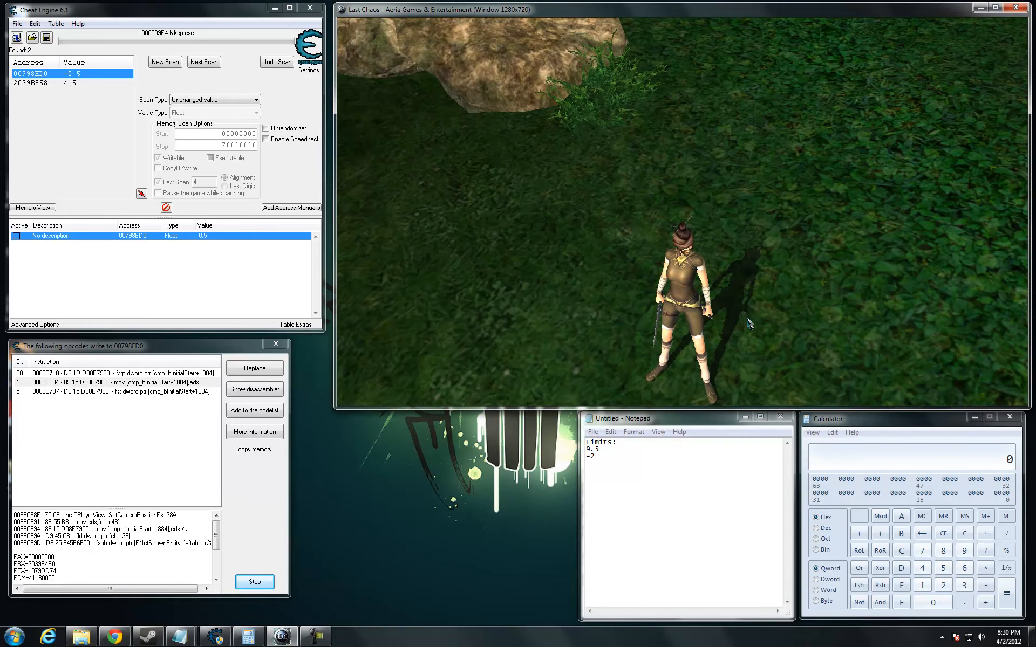
{"action": "scroll", "coordinate": [749, 324], "scroll_direction": "up", "scroll_amount": 5}
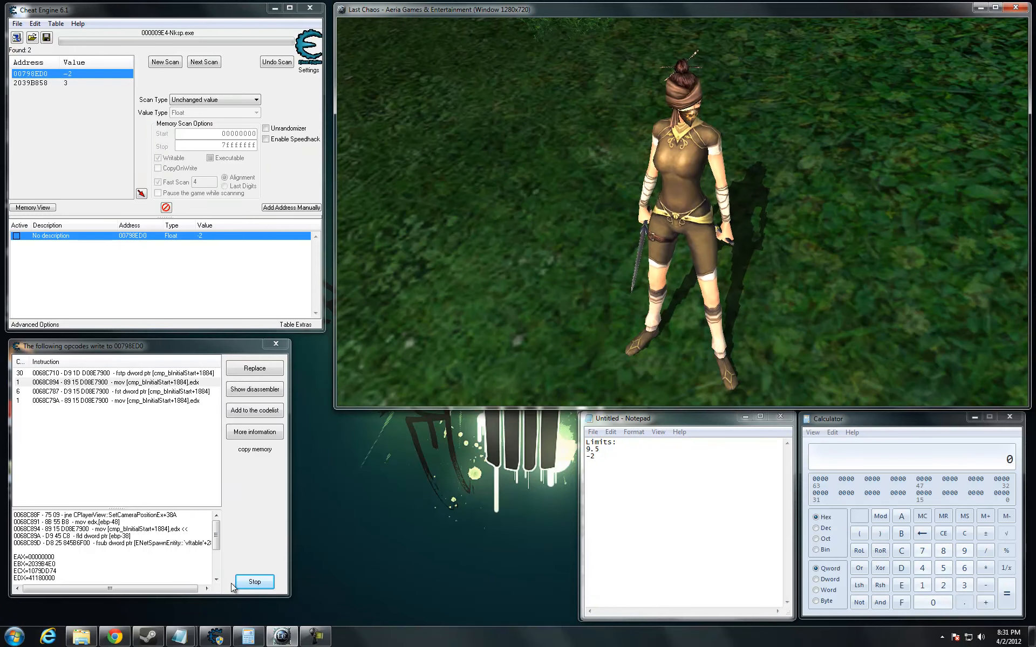
{"action": "left_click", "coordinate": [252, 582]}
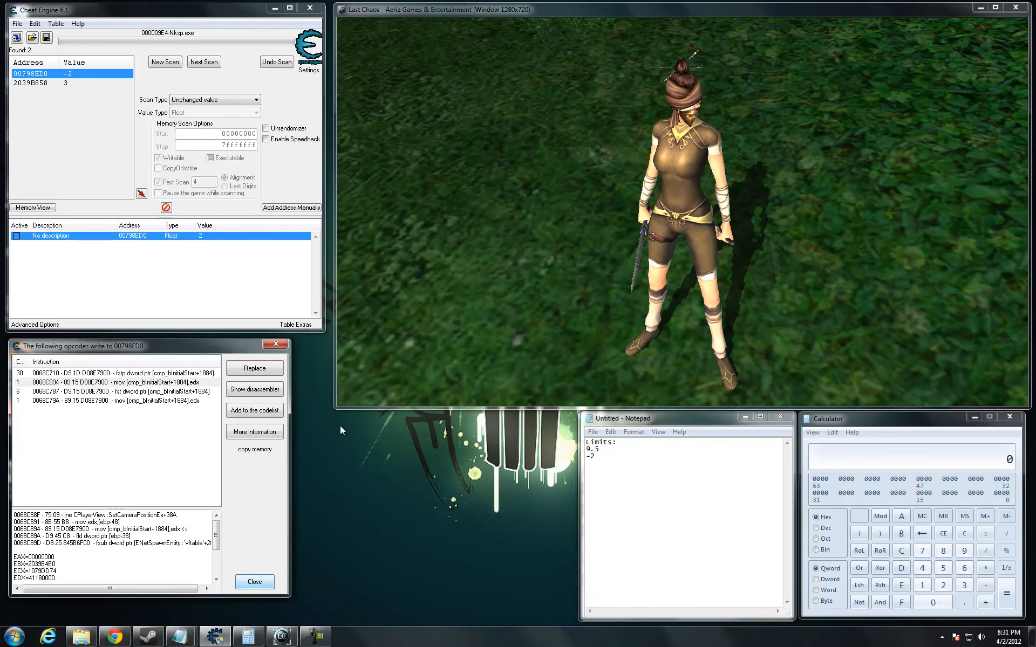
Step: Open the extra information for the mov instruction at 0068C894 and note "EDX = 41180000" in Notepad
{"action": "left_click", "coordinate": [56, 383]}
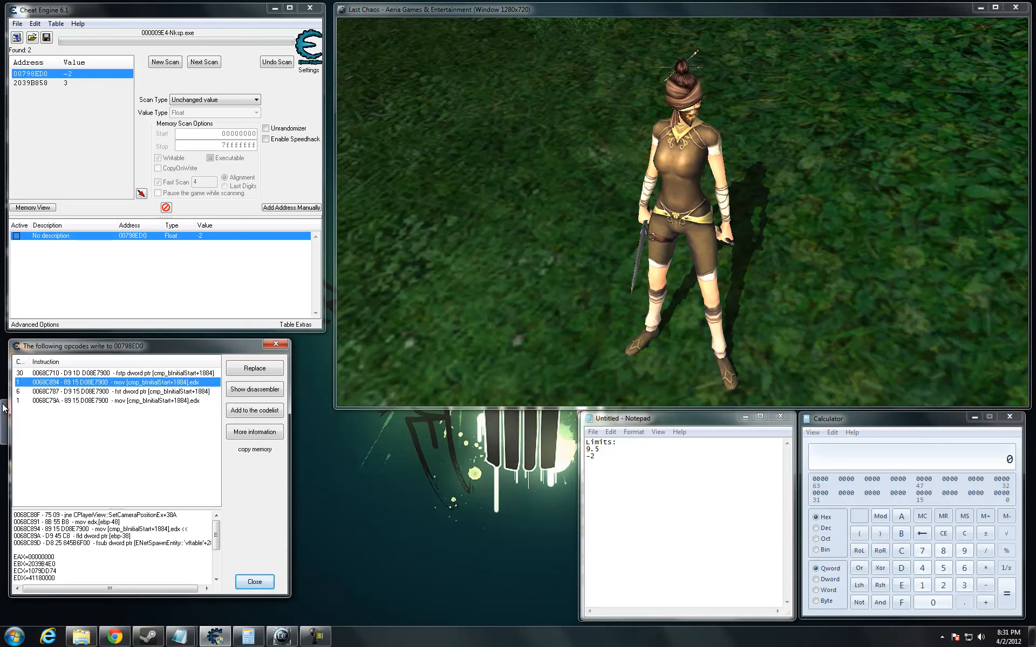
{"action": "left_click", "coordinate": [860, 289]}
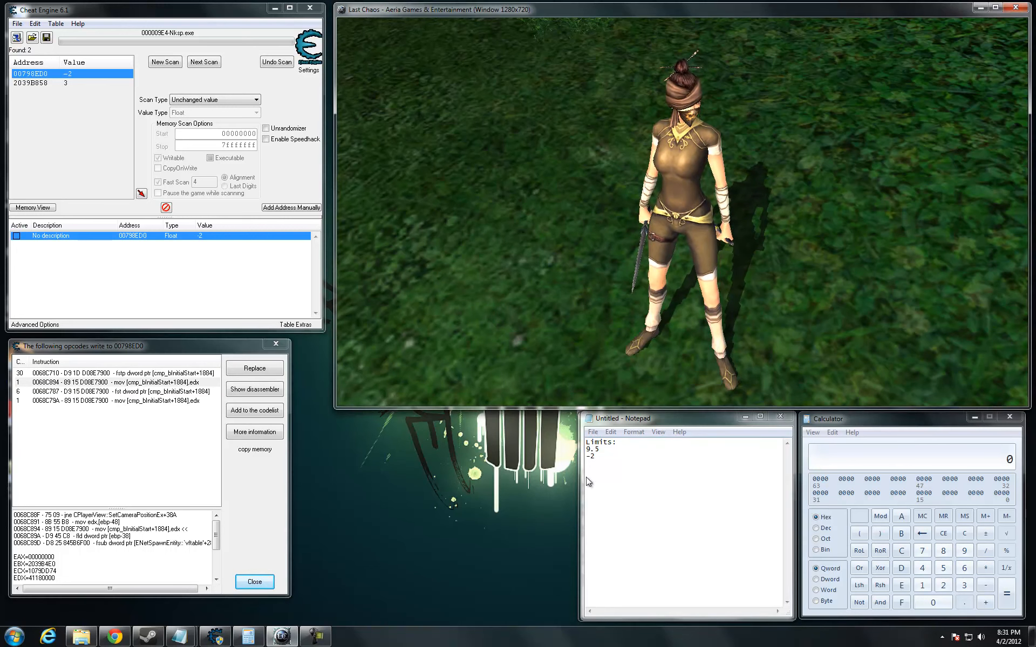
{"action": "left_click", "coordinate": [96, 383]}
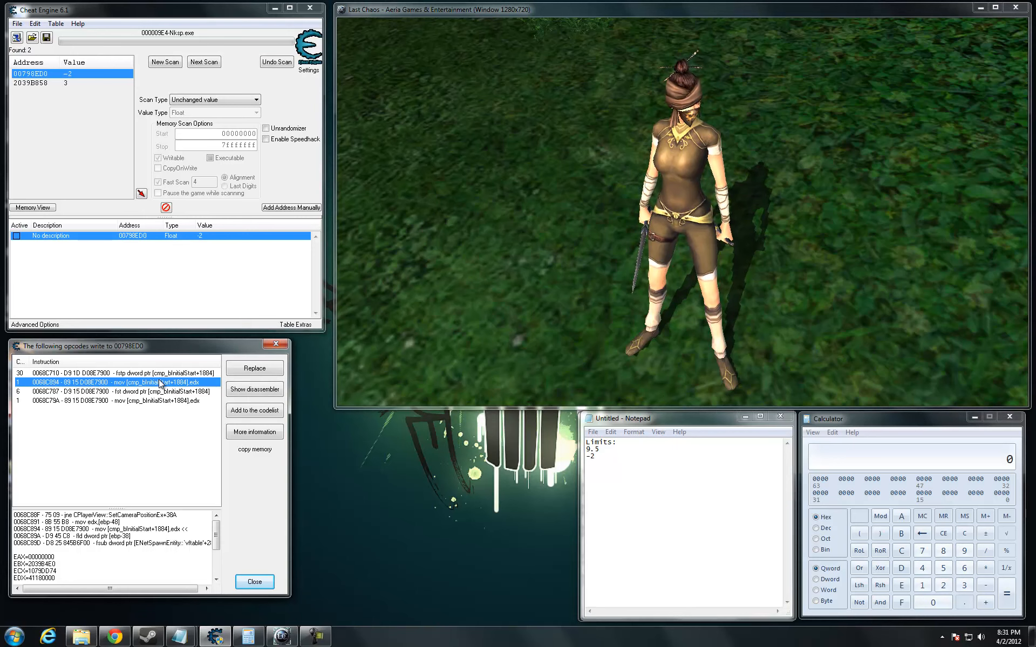
{"action": "left_click", "coordinate": [255, 432]}
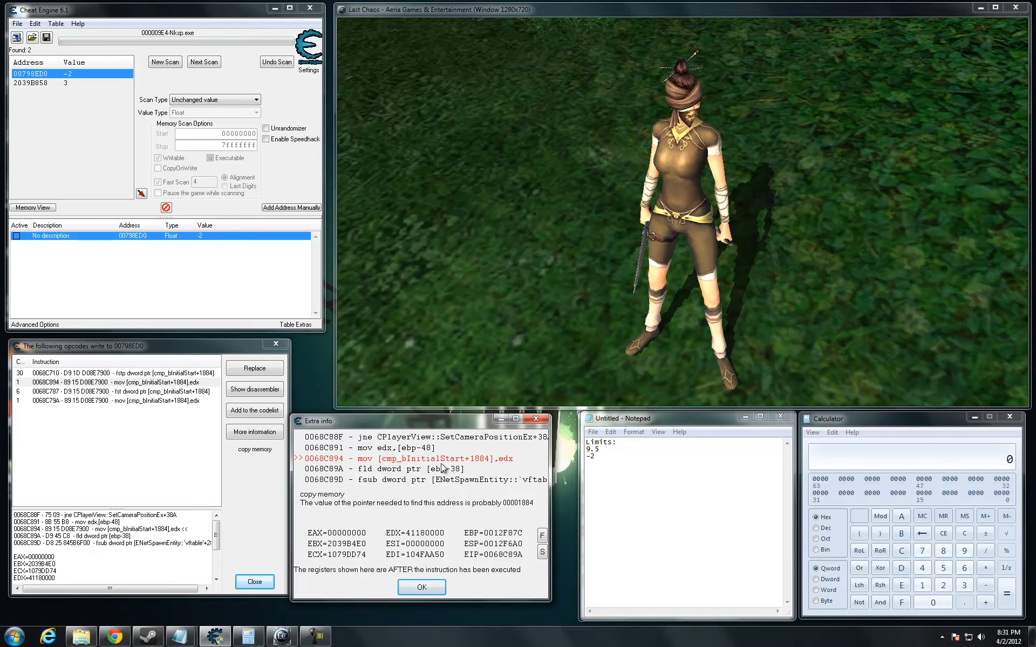
{"action": "left_click", "coordinate": [411, 459]}
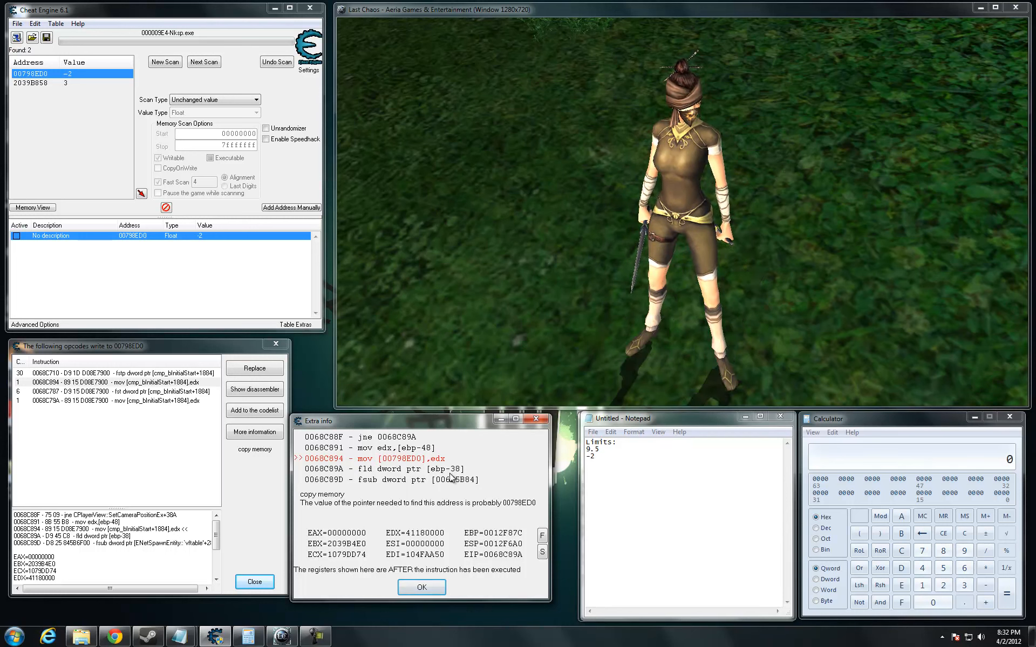
{"action": "left_click", "coordinate": [622, 465]}
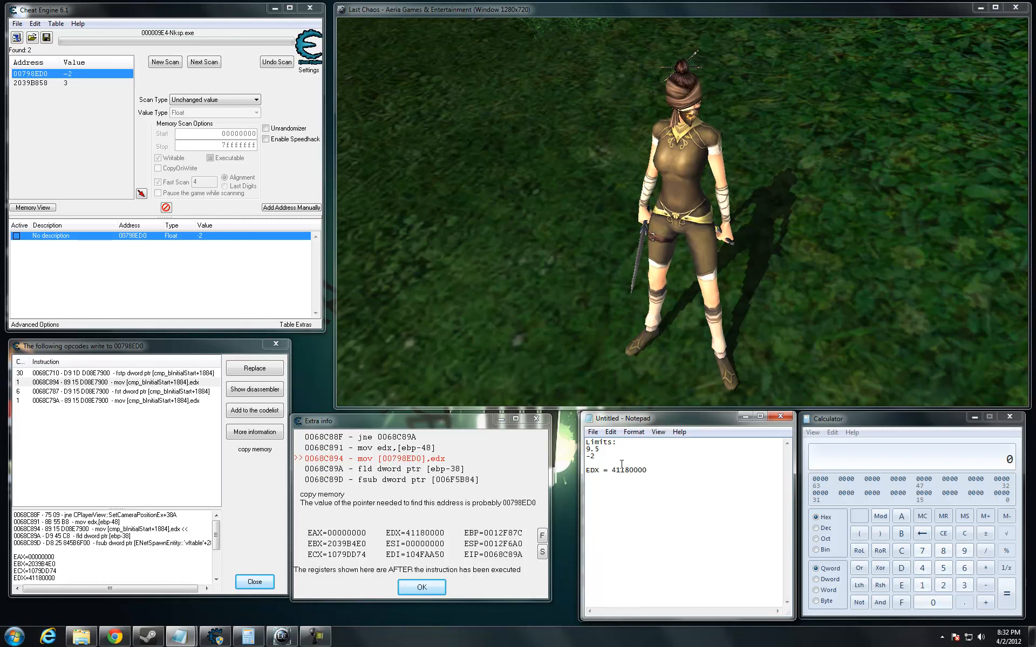
Step: Close the extra information, show 0068C894 in the disassembler and examine the jne and and instructions just above it
{"action": "left_click", "coordinate": [416, 590]}
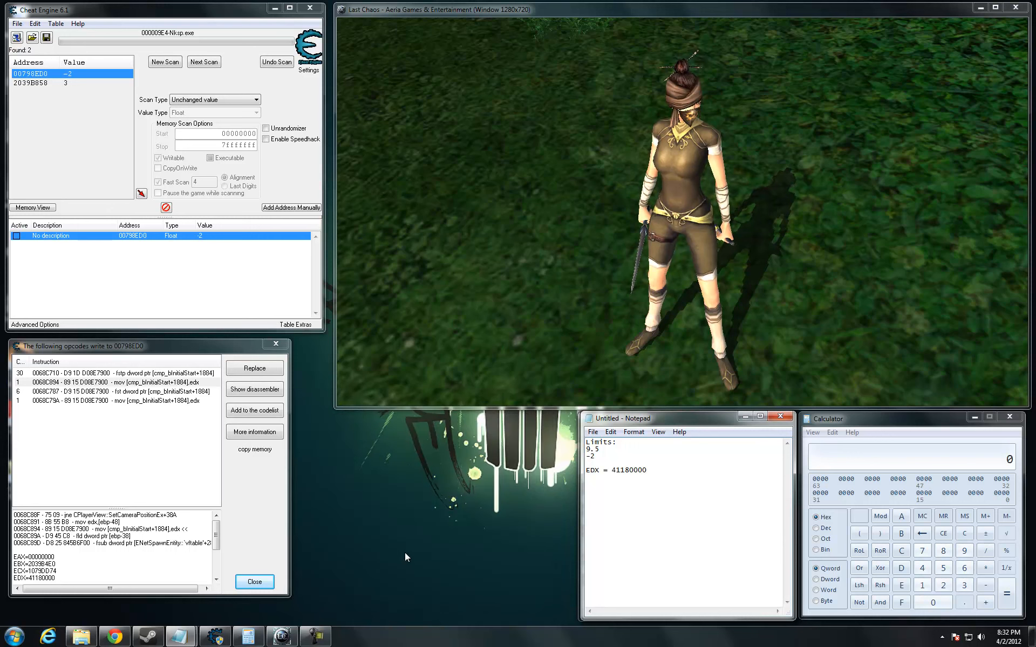
{"action": "left_click", "coordinate": [60, 382]}
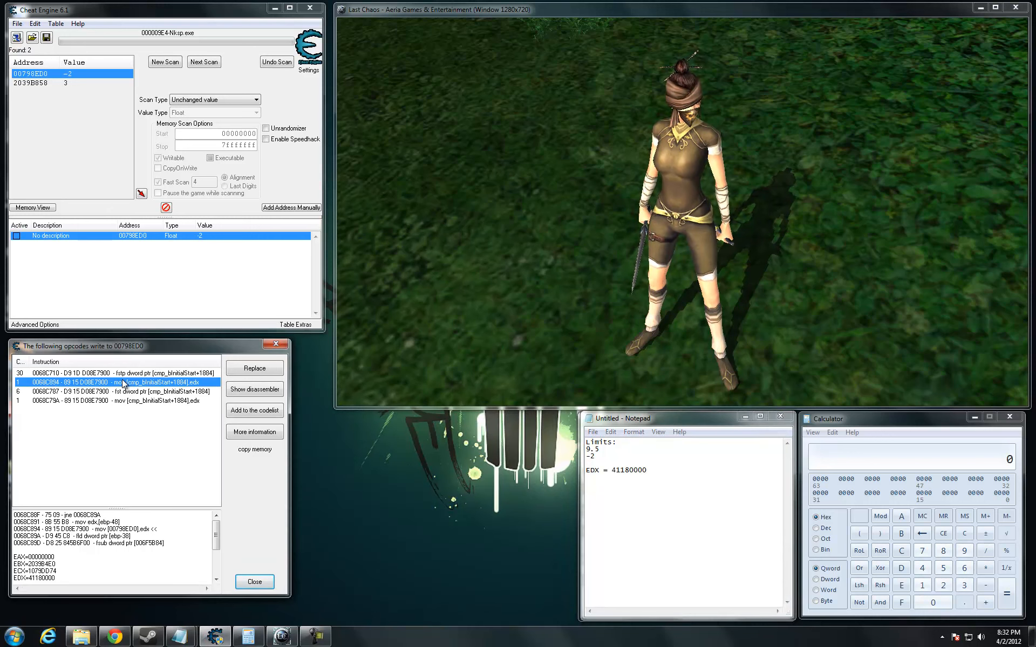
{"action": "left_click", "coordinate": [255, 389]}
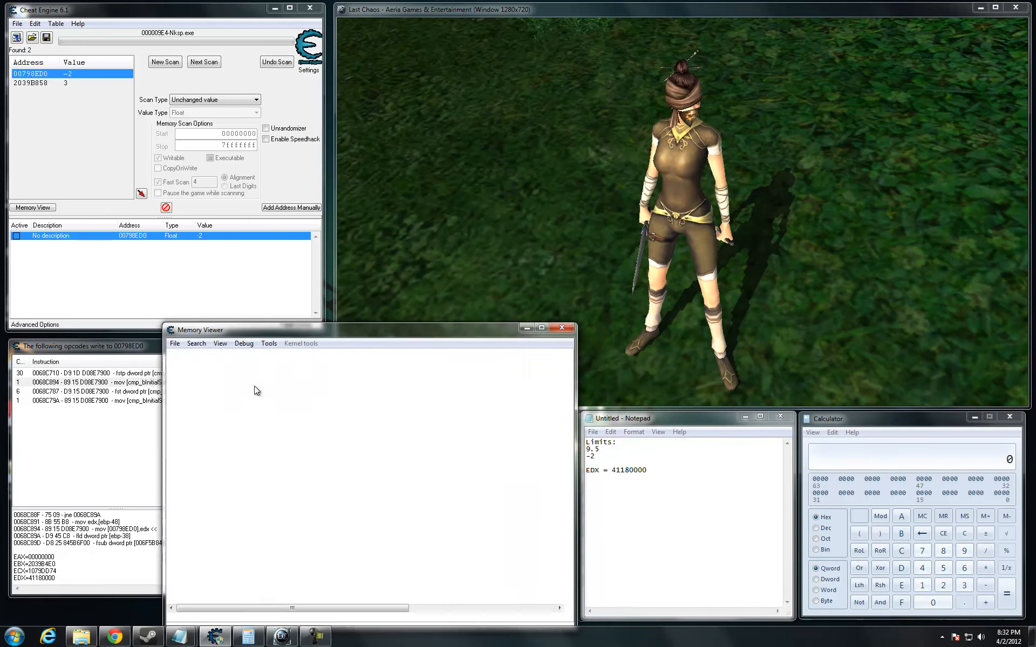
{"action": "scroll", "coordinate": [435, 419], "scroll_direction": "up", "scroll_amount": 2}
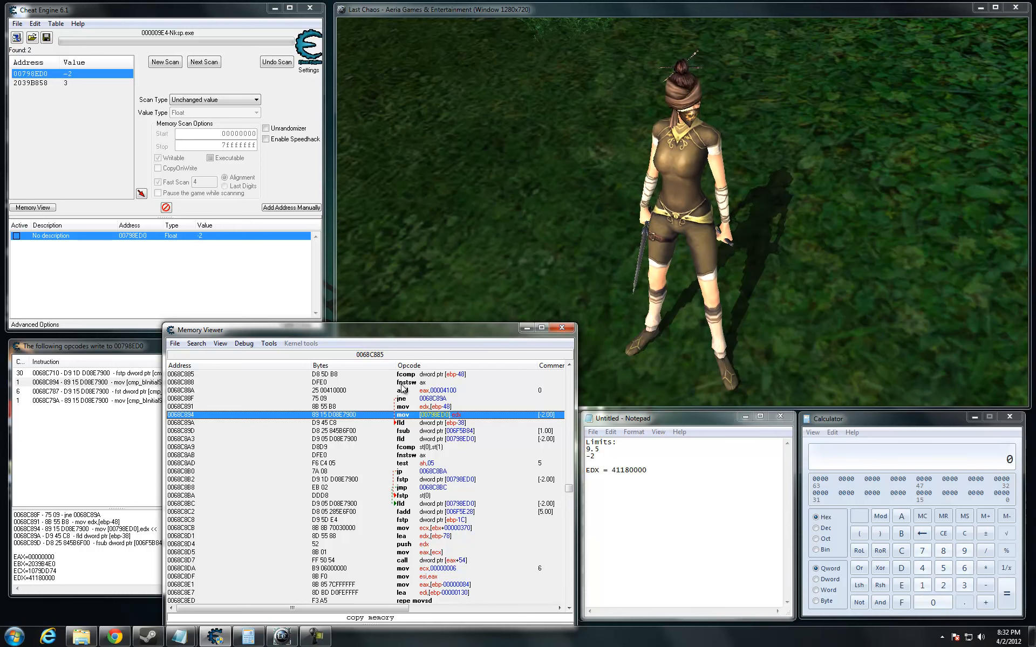
{"action": "left_click", "coordinate": [432, 398]}
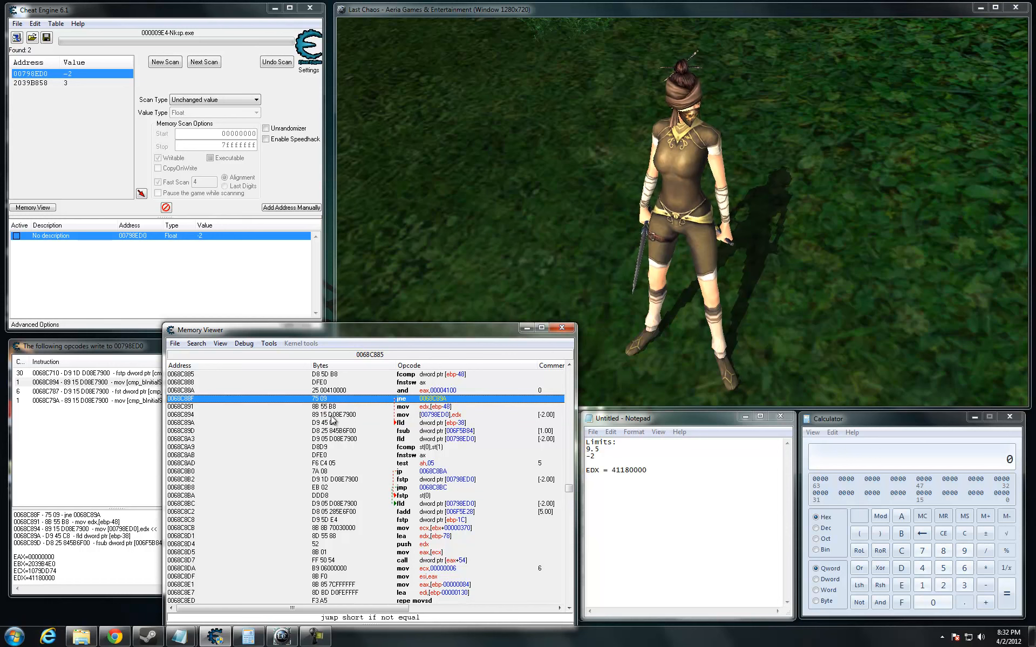
{"action": "left_click", "coordinate": [422, 390]}
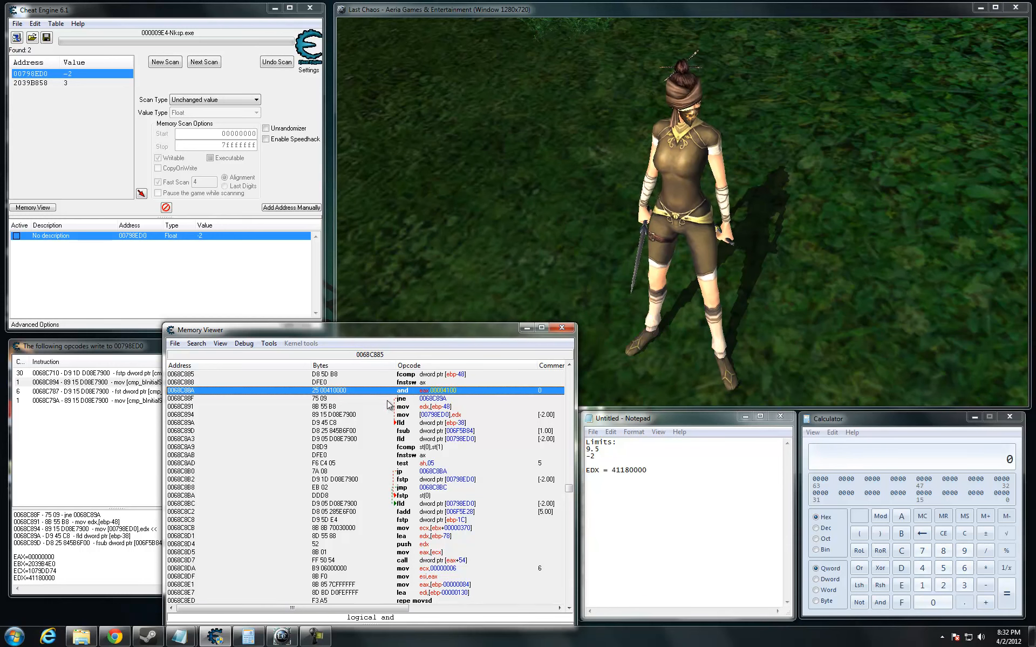
Step: Rotate the game camera and zoom it fully out with the disassembly still open
{"action": "left_click", "coordinate": [766, 280]}
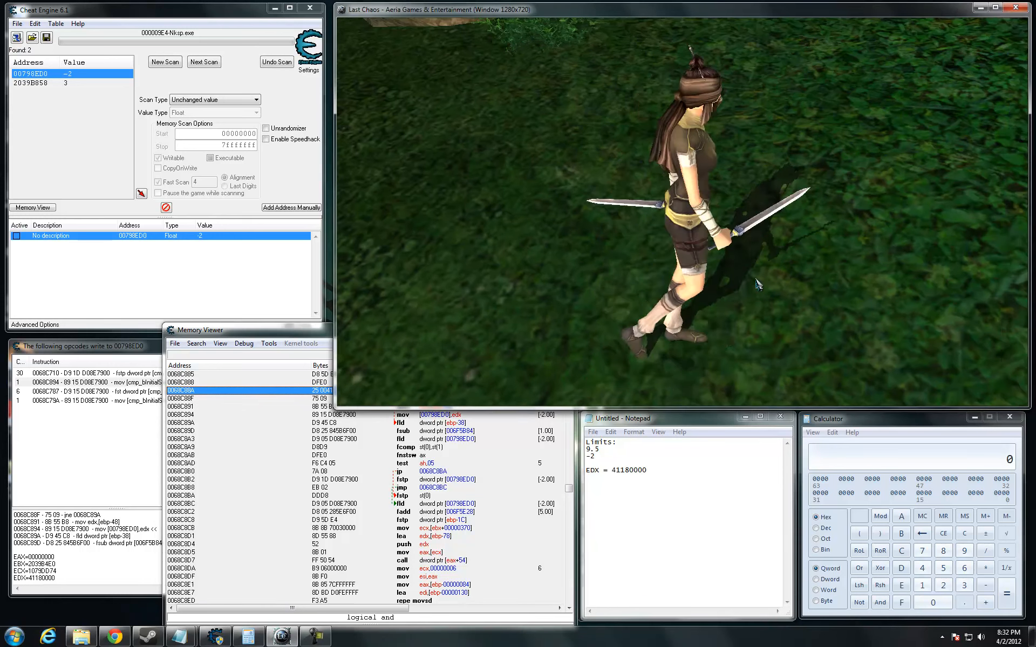
{"action": "left_click", "coordinate": [302, 393]}
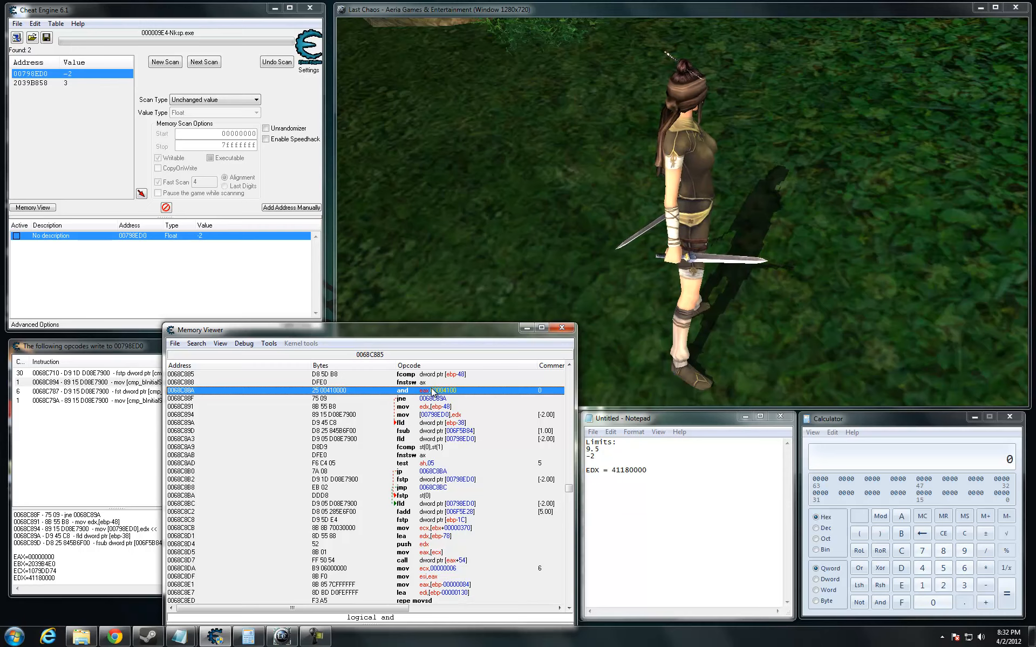
{"action": "left_click", "coordinate": [751, 306]}
{"action": "scroll", "coordinate": [749, 309], "scroll_direction": "down", "scroll_amount": 5}
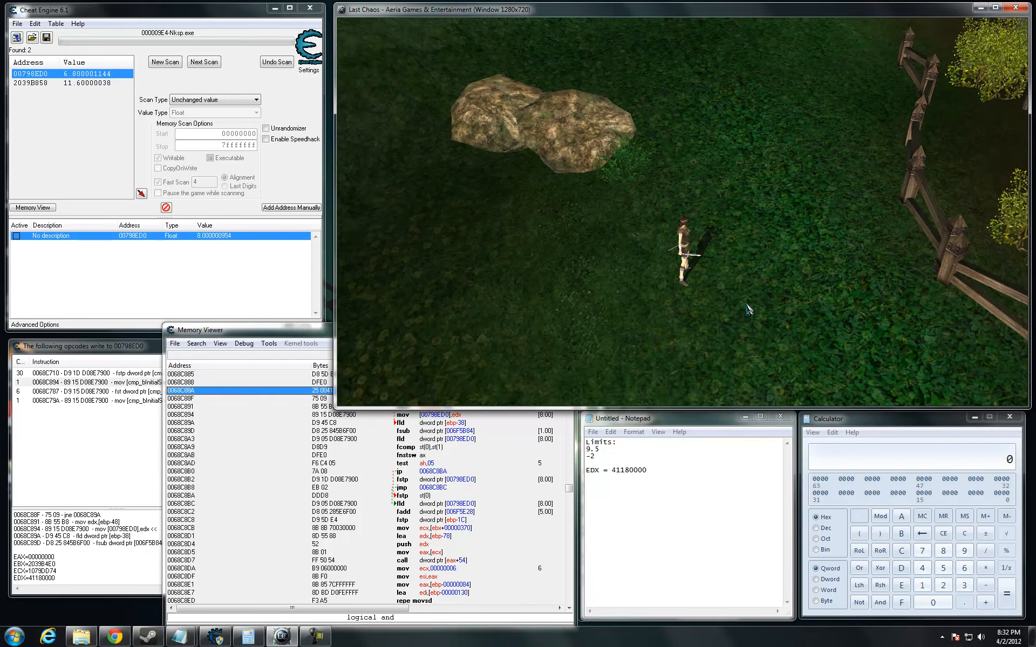
{"action": "scroll", "coordinate": [748, 308], "scroll_direction": "down", "scroll_amount": 2}
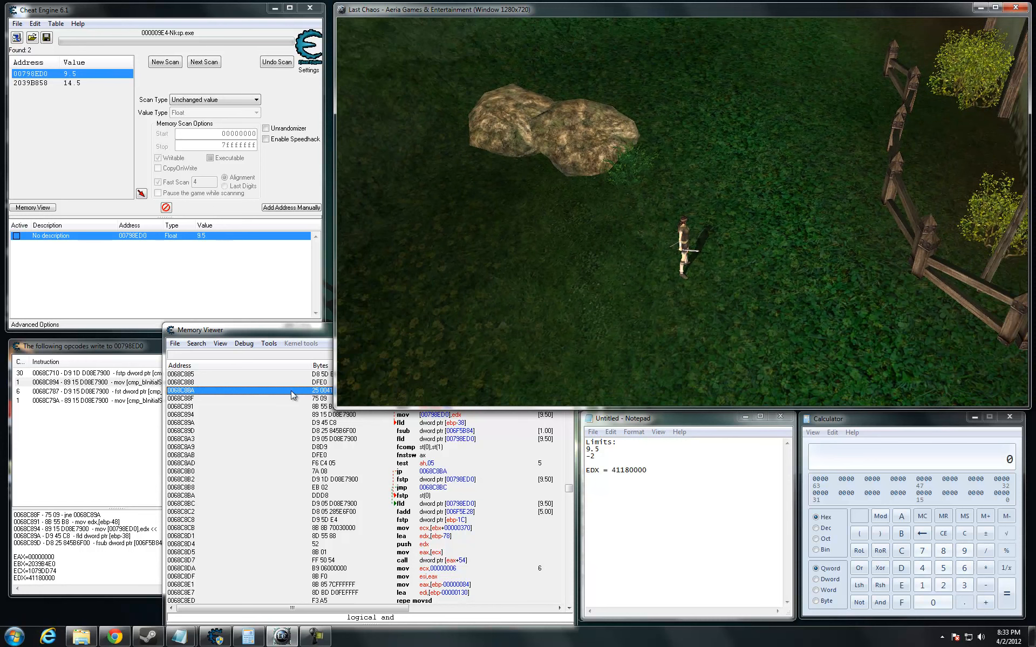
Step: Examine the and, jne and mov instructions from 0068C88A to 0068C894 in the disassembly
{"action": "left_click", "coordinate": [291, 395]}
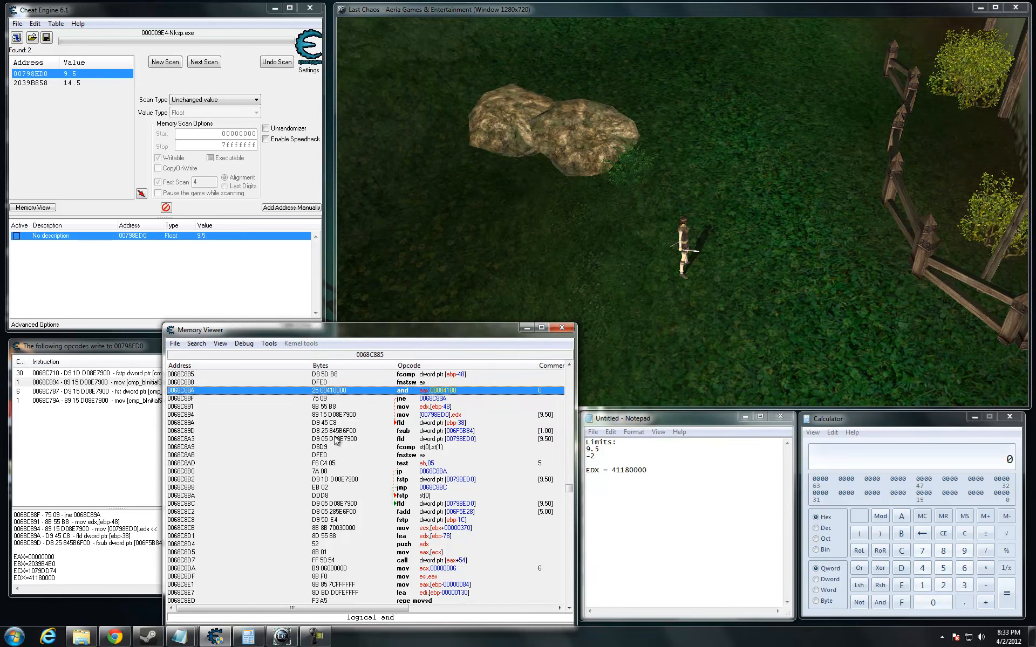
{"action": "left_click", "coordinate": [438, 400]}
{"action": "left_click", "coordinate": [429, 406]}
{"action": "left_click", "coordinate": [426, 416]}
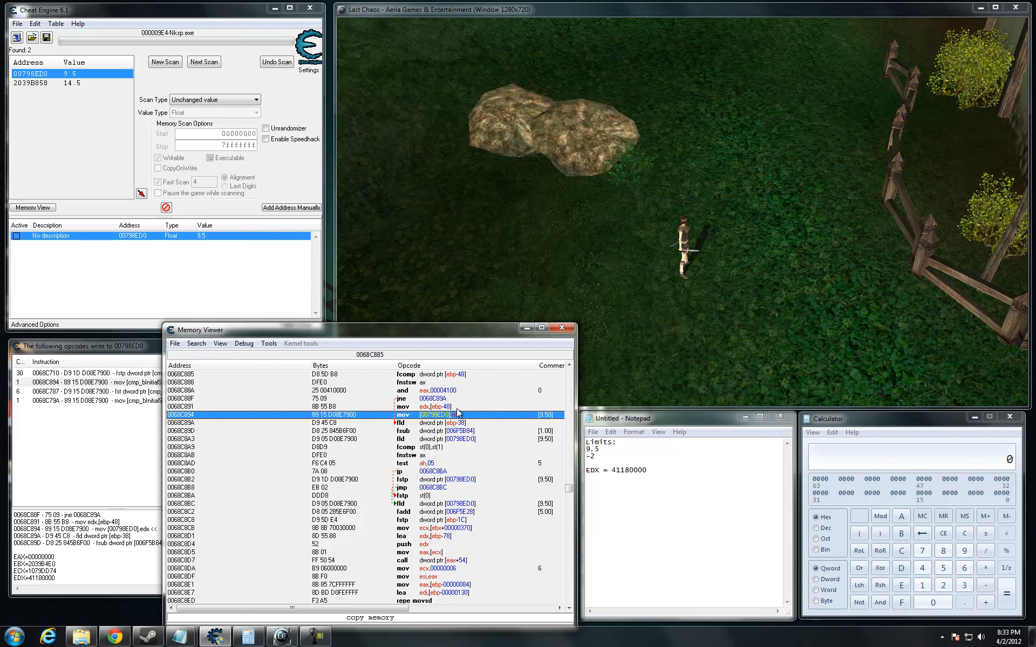
{"action": "left_click", "coordinate": [435, 398]}
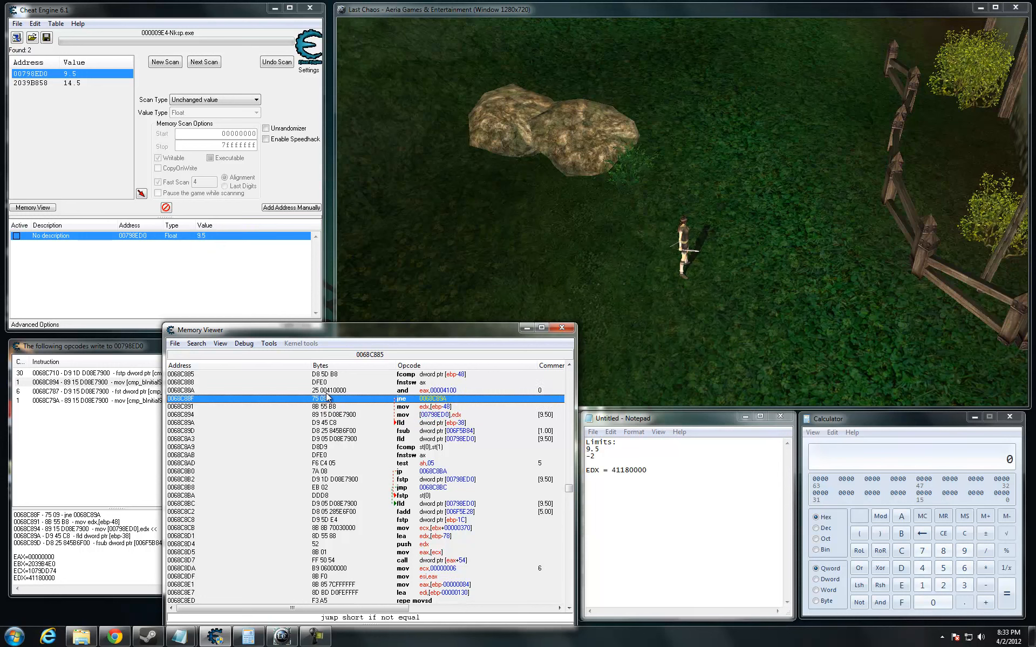
Step: Zoom the game camera in and replace the jne instruction at 0068C88F with code that does nothing, named "Change of jne 0068C89A"
{"action": "right_click", "coordinate": [406, 404]}
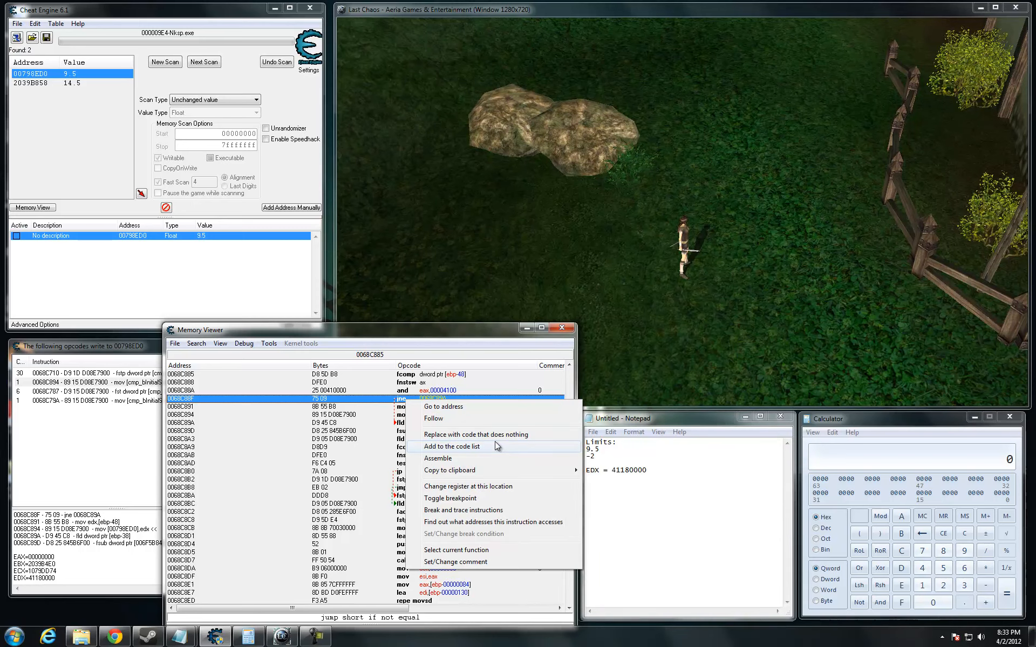
{"action": "left_click", "coordinate": [689, 294]}
{"action": "scroll", "coordinate": [689, 293], "scroll_direction": "up", "scroll_amount": 8}
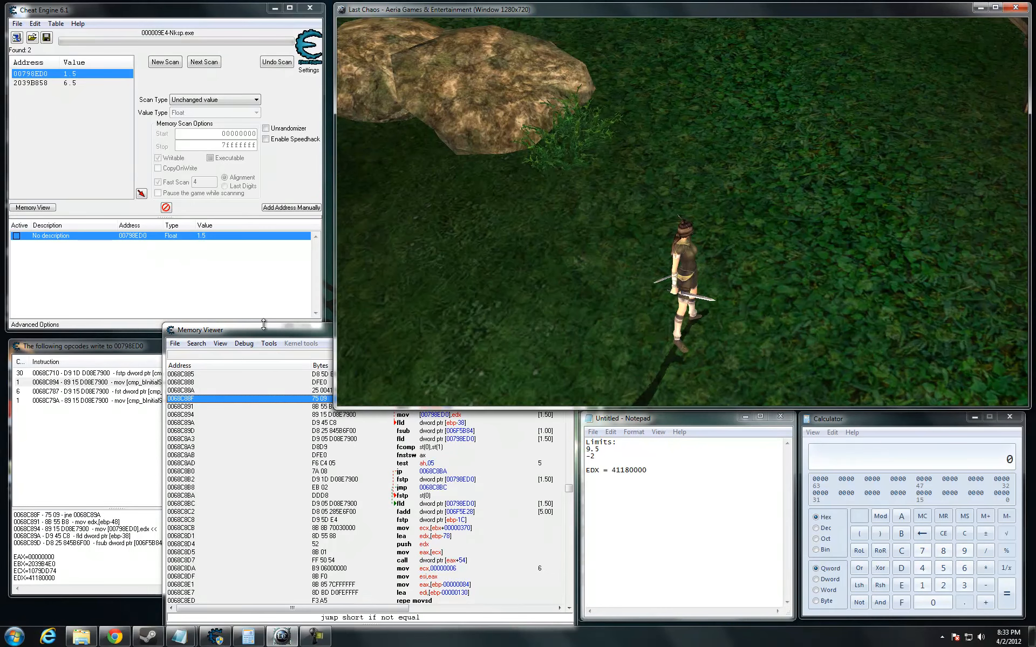
{"action": "left_click", "coordinate": [295, 339]}
{"action": "right_click", "coordinate": [377, 398]}
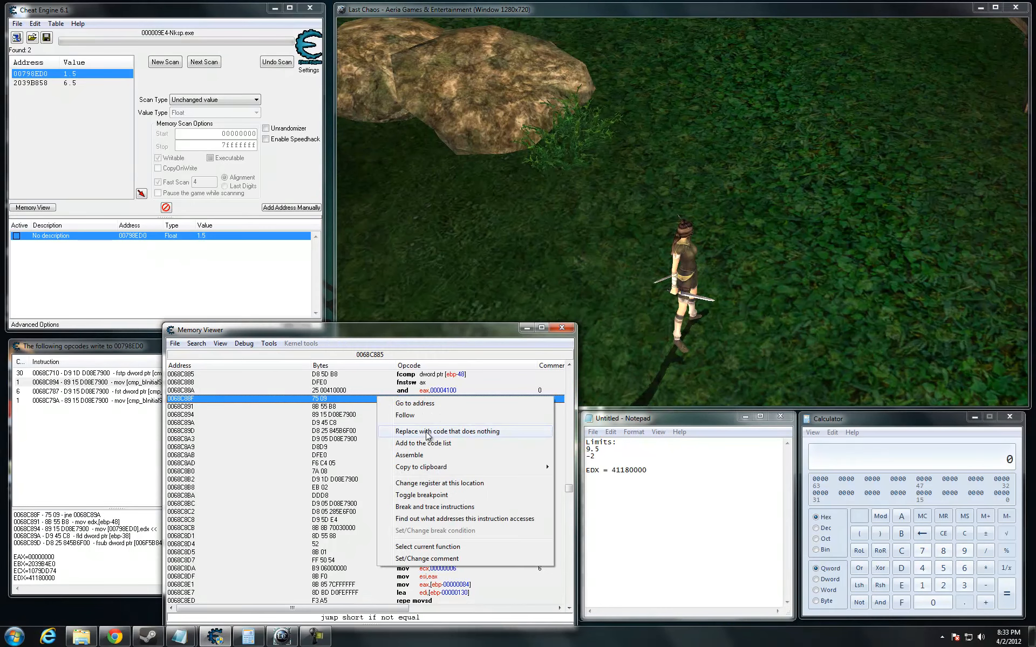
{"action": "left_click", "coordinate": [459, 432]}
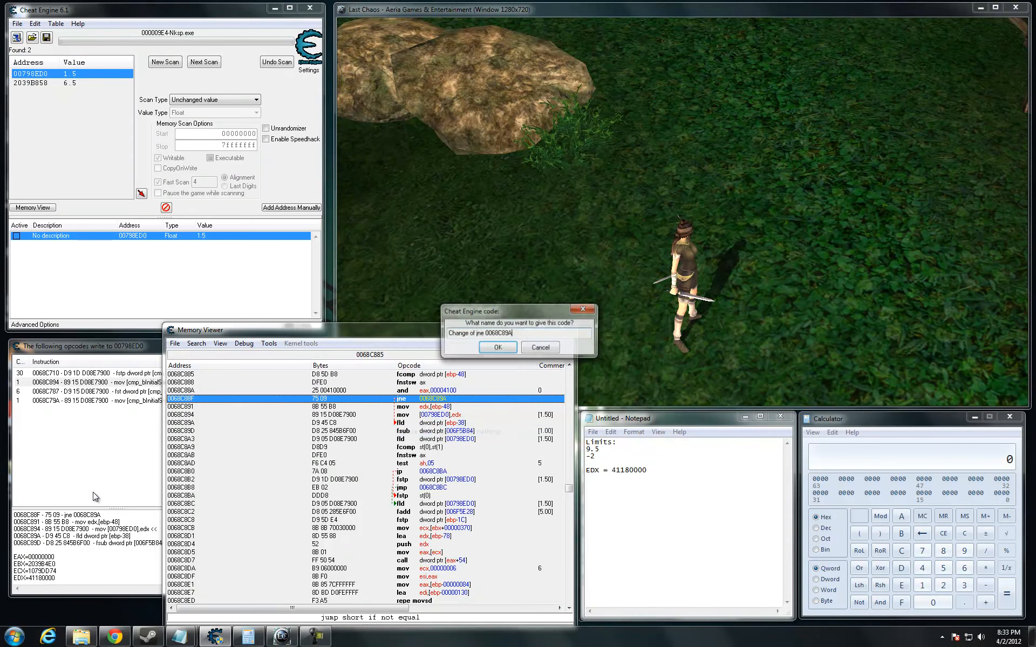
{"action": "left_click", "coordinate": [498, 348]}
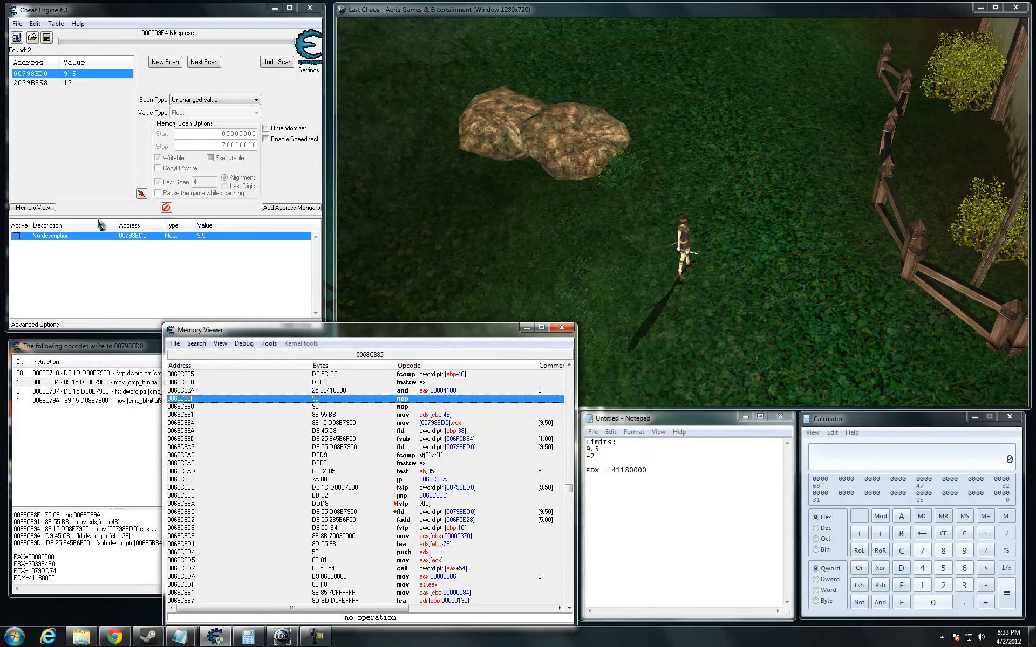
Step: Move the character around in the game to check the camera behaviour with the jump disabled
{"action": "left_click", "coordinate": [708, 13]}
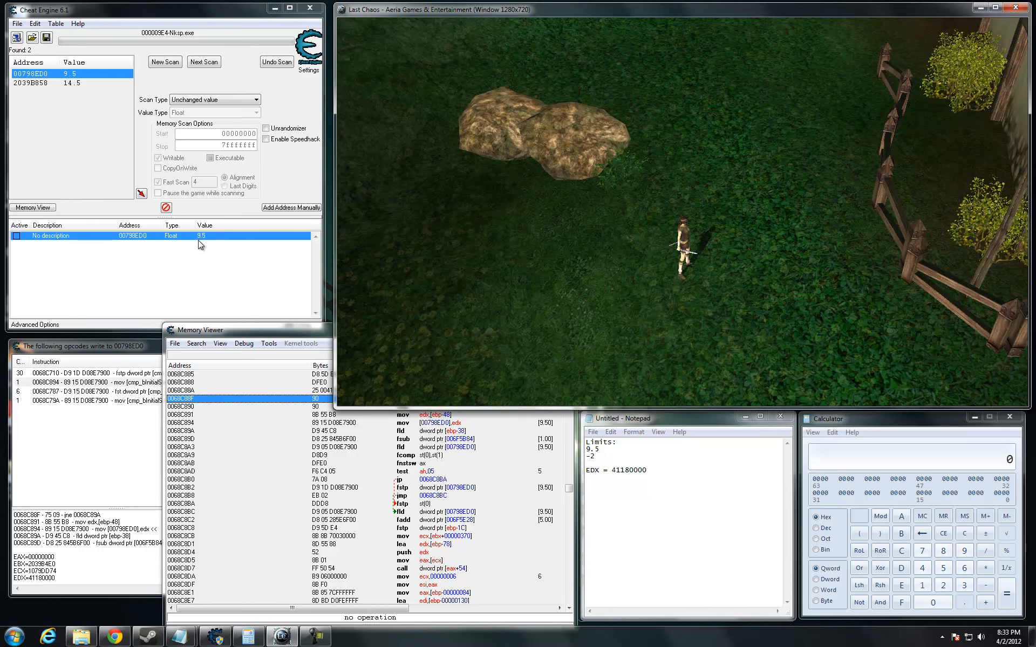
{"action": "left_click", "coordinate": [596, 311]}
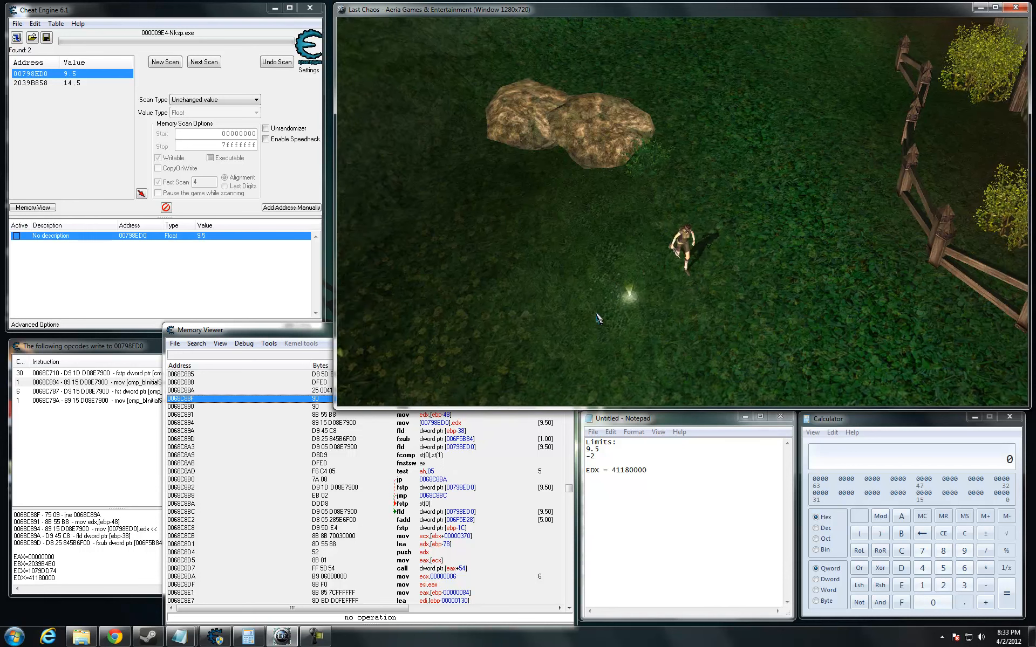
{"action": "left_click", "coordinate": [786, 300]}
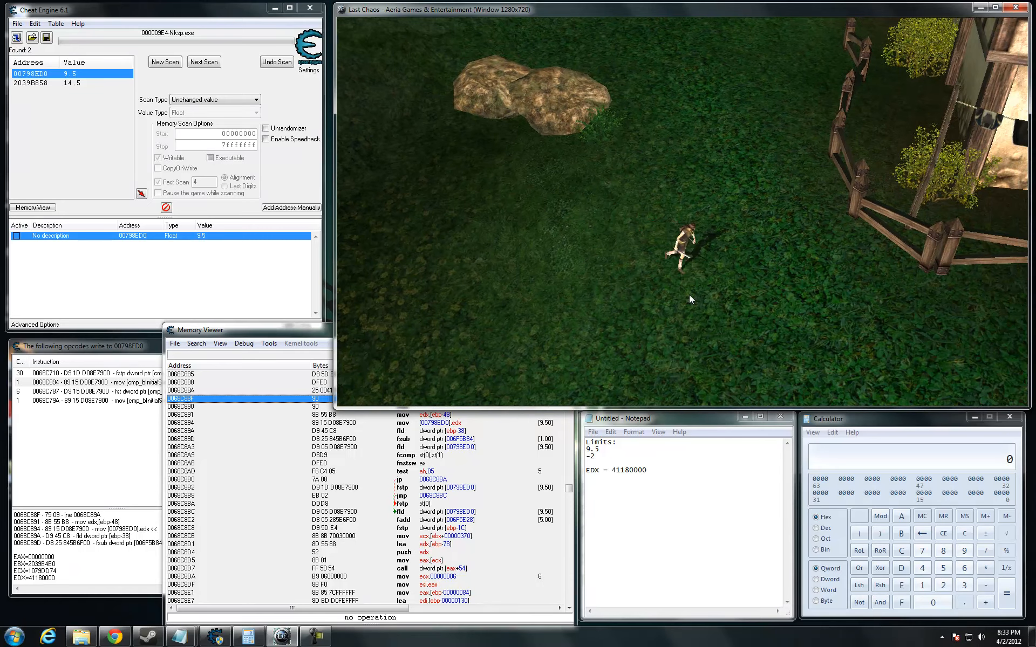
Step: Restore the original code at 0068C88F and zoom the game camera in to check that zooming works again
{"action": "left_click", "coordinate": [236, 396]}
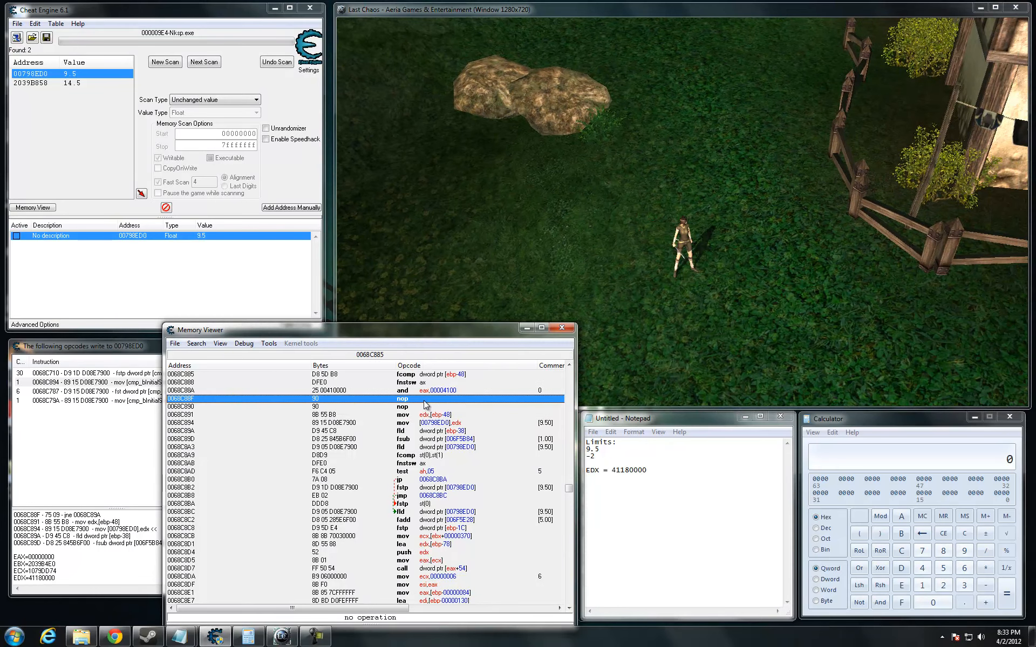
{"action": "right_click", "coordinate": [424, 401]}
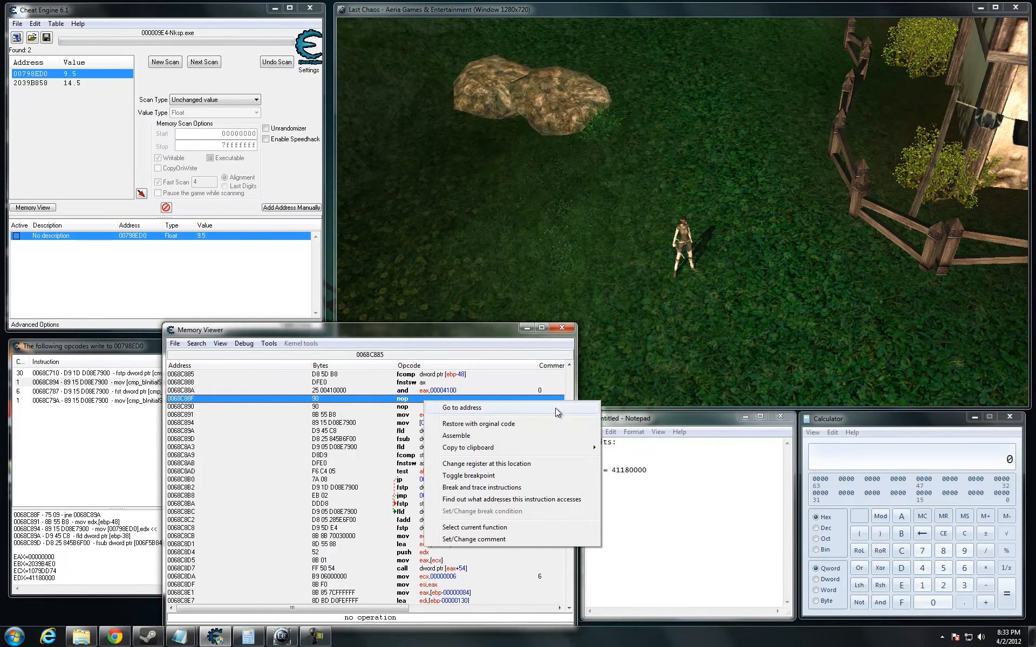
{"action": "left_click", "coordinate": [466, 427]}
{"action": "left_click", "coordinate": [681, 285]}
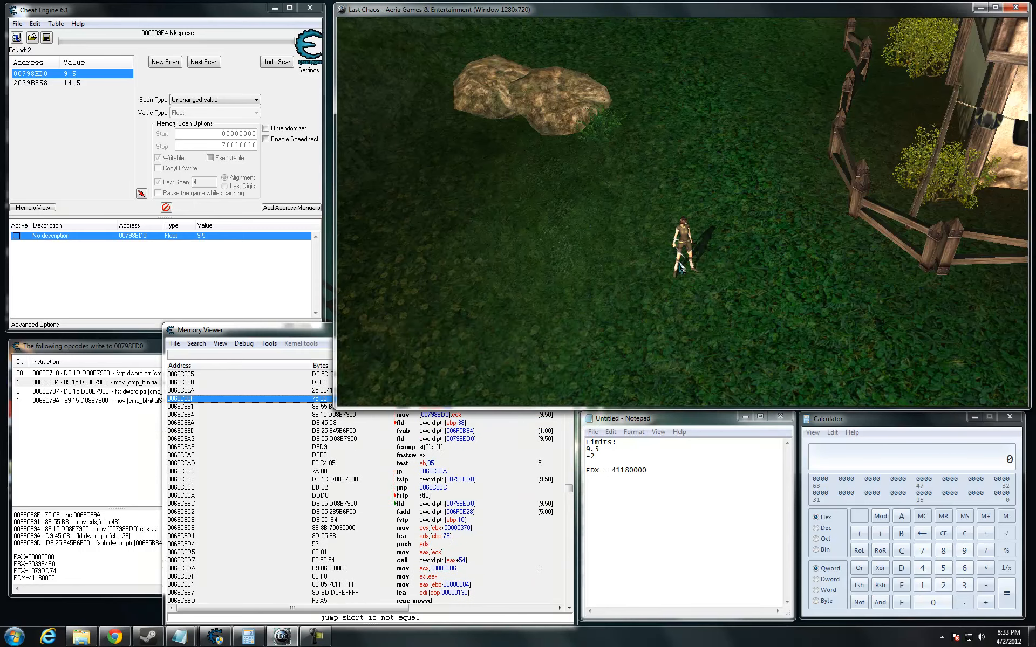
{"action": "scroll", "coordinate": [681, 286], "scroll_direction": "up", "scroll_amount": 8}
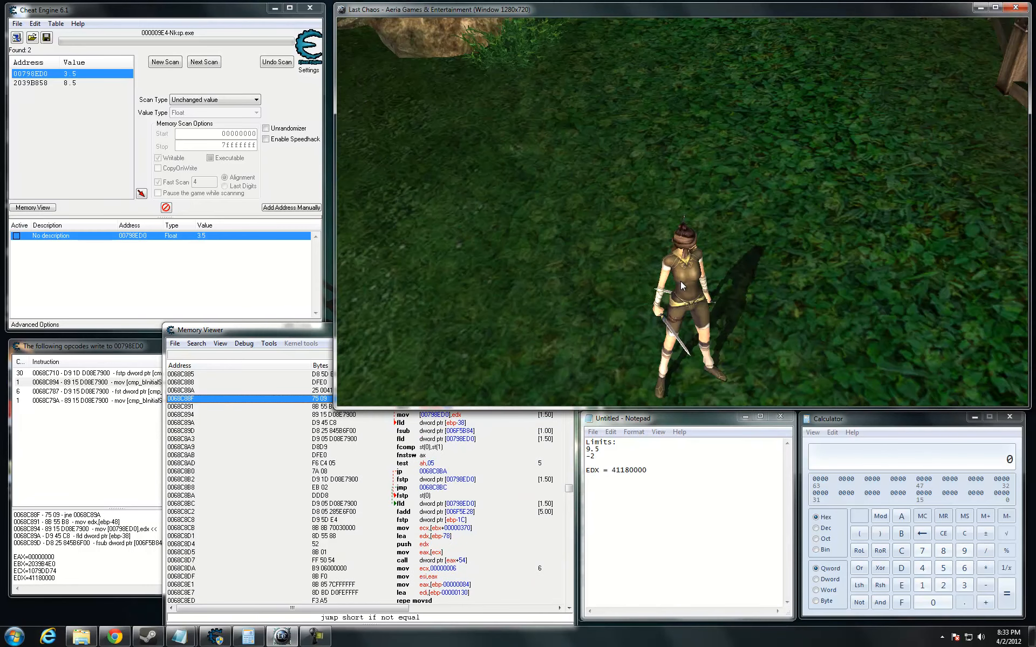
{"action": "scroll", "coordinate": [681, 286], "scroll_direction": "up", "scroll_amount": 3}
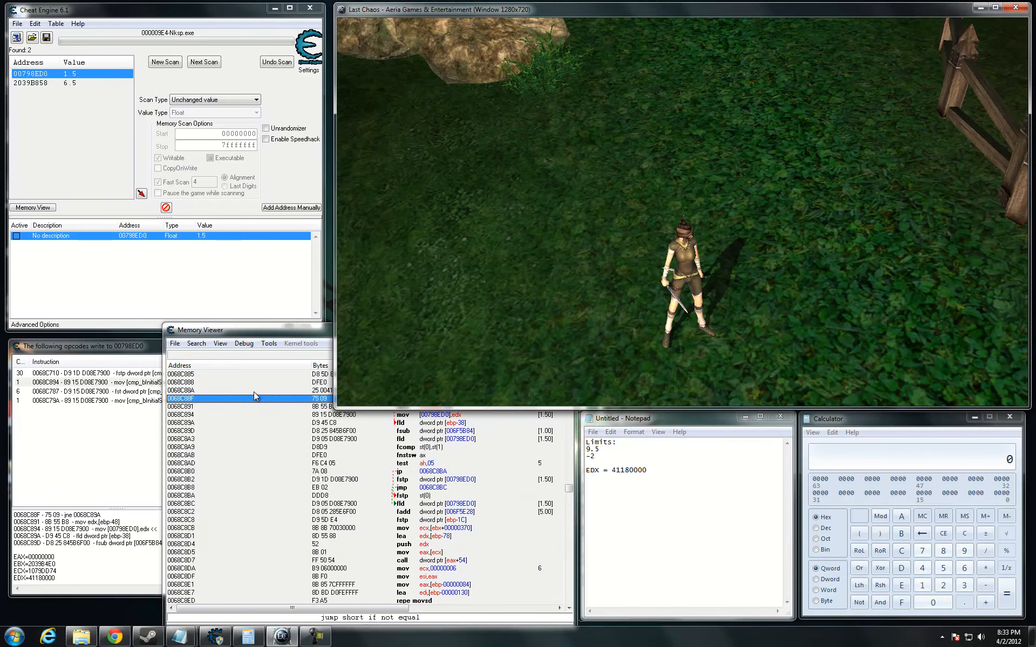
Step: Examine the instructions from 0068C88A down to the fstp at 0068C8B2 that use the zoom address 00798ED0
{"action": "left_click", "coordinate": [260, 403]}
{"action": "left_click", "coordinate": [322, 394]}
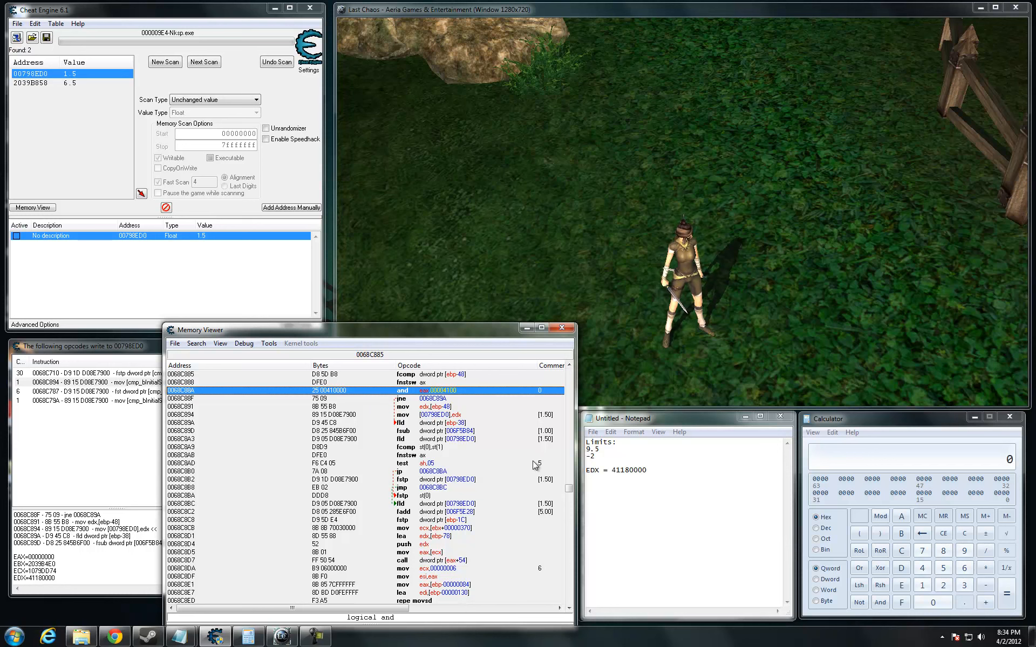
{"action": "left_click", "coordinate": [555, 414]}
{"action": "left_click", "coordinate": [545, 430]}
{"action": "left_click", "coordinate": [543, 439]}
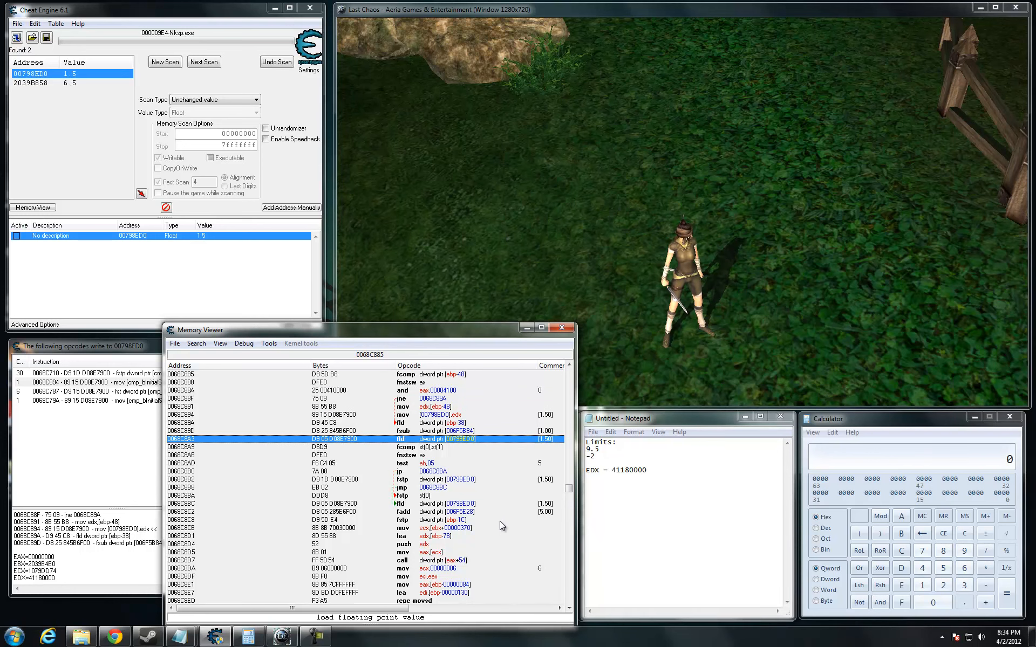
{"action": "left_click", "coordinate": [539, 471]}
{"action": "left_click", "coordinate": [543, 479]}
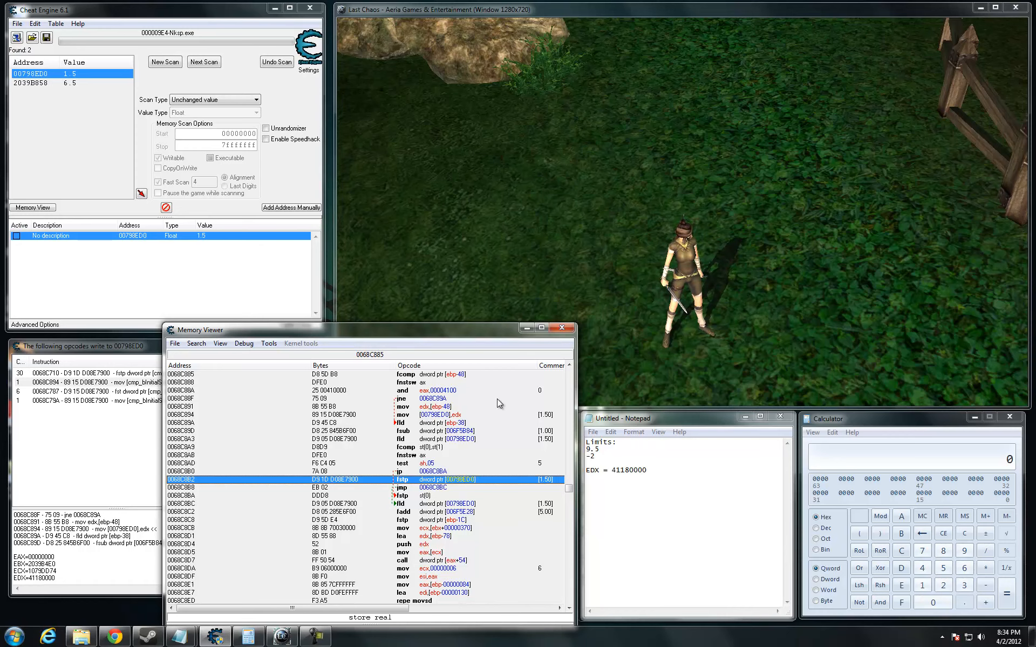
Step: Zoom the game camera out to its limit and back in while watching 00798ED0, and check the -2 limit noted in Notepad
{"action": "left_click", "coordinate": [722, 237]}
{"action": "scroll", "coordinate": [696, 305], "scroll_direction": "down", "scroll_amount": 5}
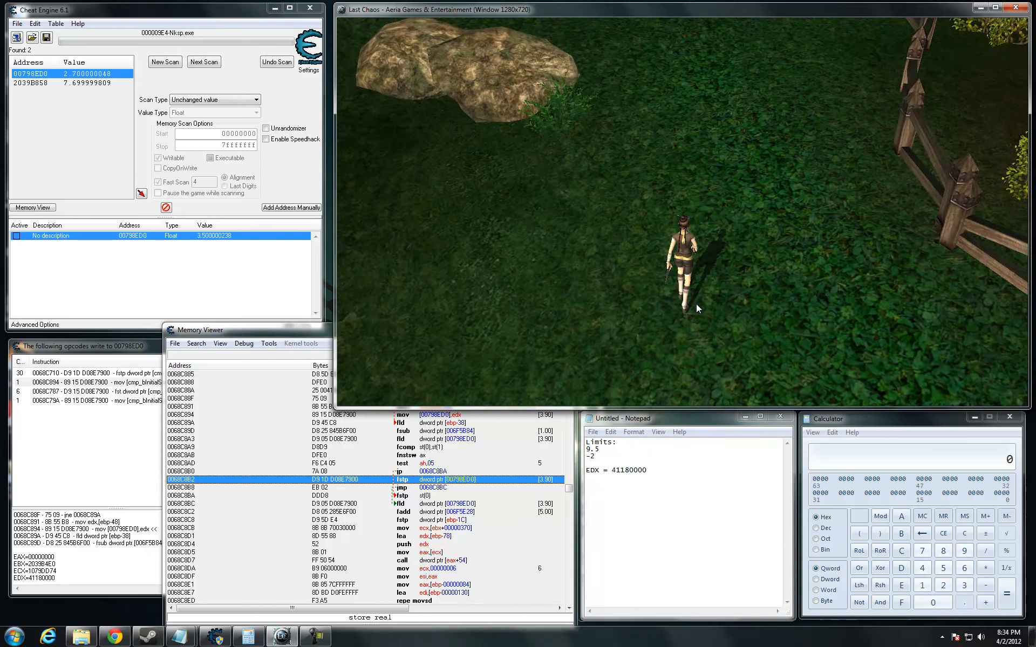
{"action": "scroll", "coordinate": [696, 303], "scroll_direction": "down", "scroll_amount": 5}
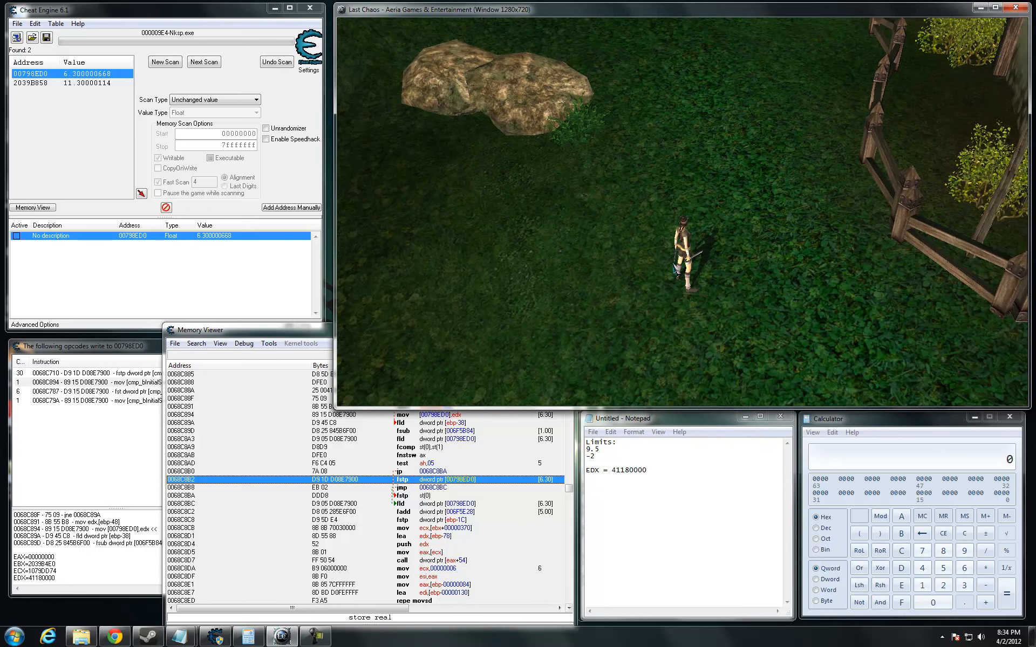
{"action": "scroll", "coordinate": [696, 304], "scroll_direction": "down", "scroll_amount": 6}
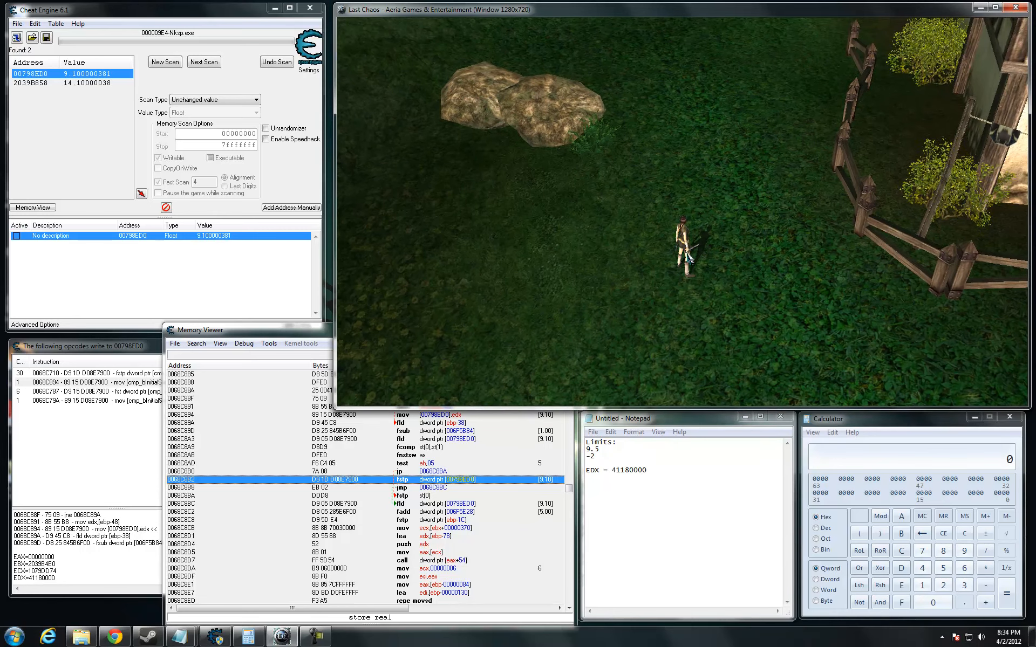
{"action": "scroll", "coordinate": [696, 303], "scroll_direction": "down", "scroll_amount": 1}
{"action": "scroll", "coordinate": [696, 303], "scroll_direction": "up", "scroll_amount": 15}
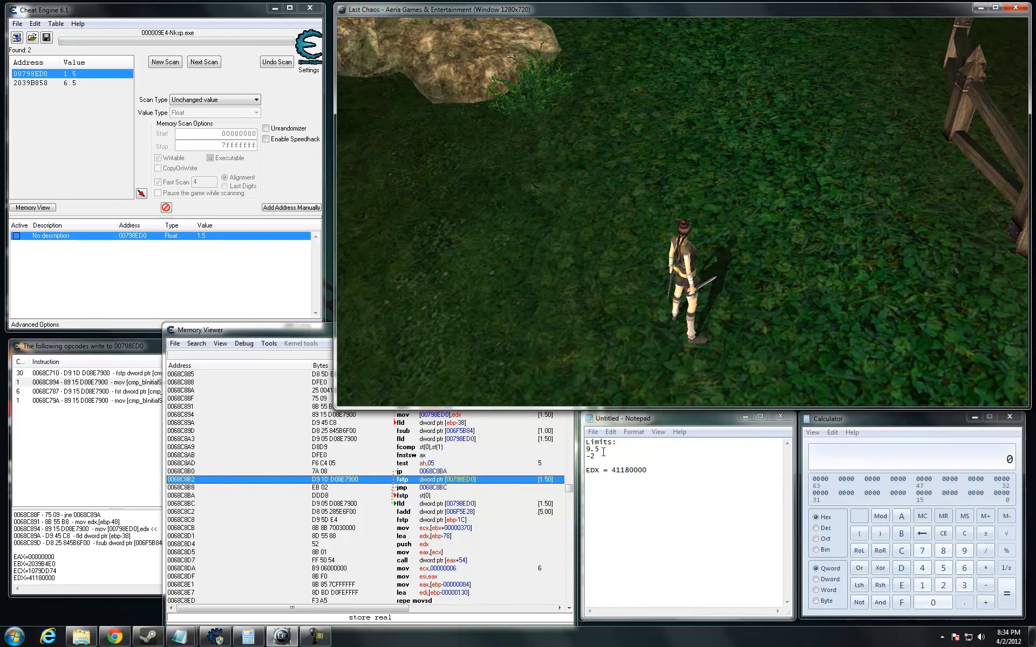
{"action": "left_click_drag", "start_coordinate": [602, 456], "coordinate": [585, 457]}
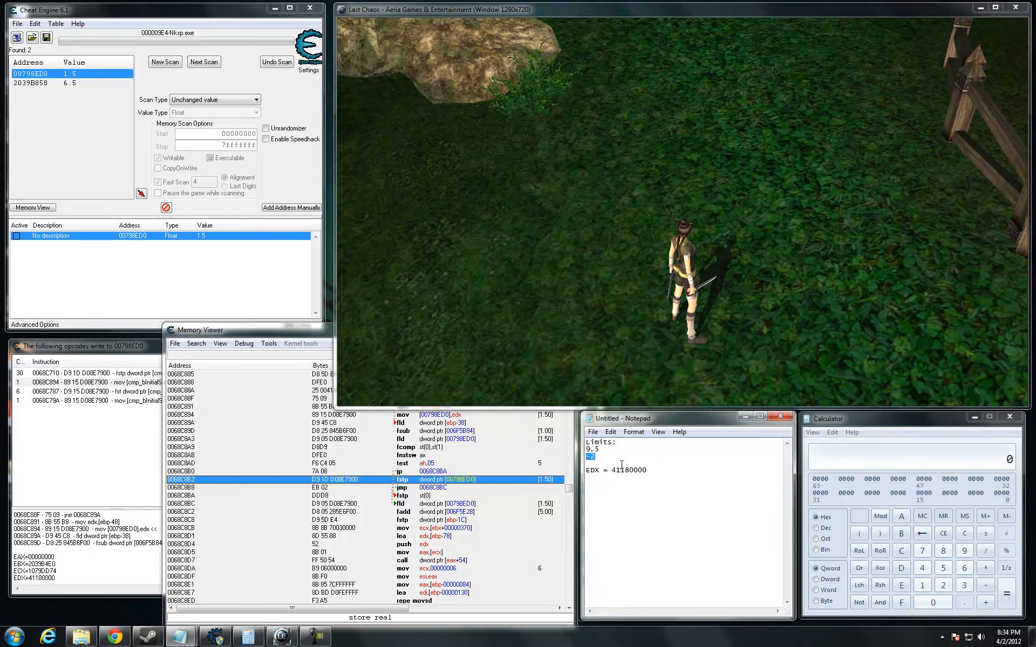
{"action": "left_click", "coordinate": [600, 456]}
Step: Turn on symbol display in the disassembly and go to the start of CPlayerView::SetCameraPositionEx
{"action": "left_click", "coordinate": [261, 329]}
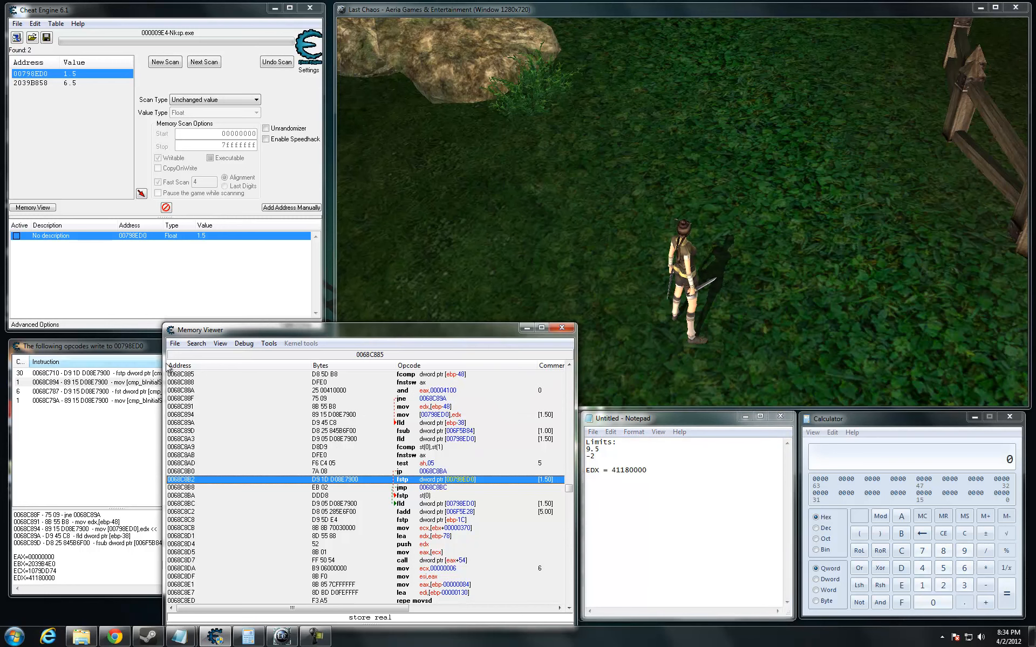
{"action": "left_click", "coordinate": [220, 344]}
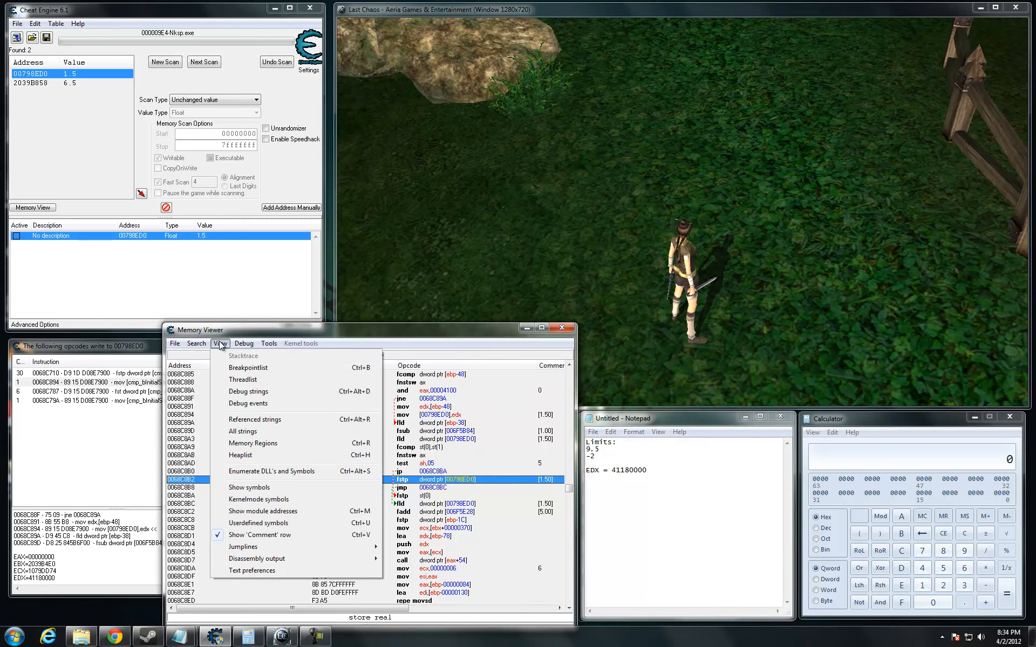
{"action": "left_click", "coordinate": [290, 486]}
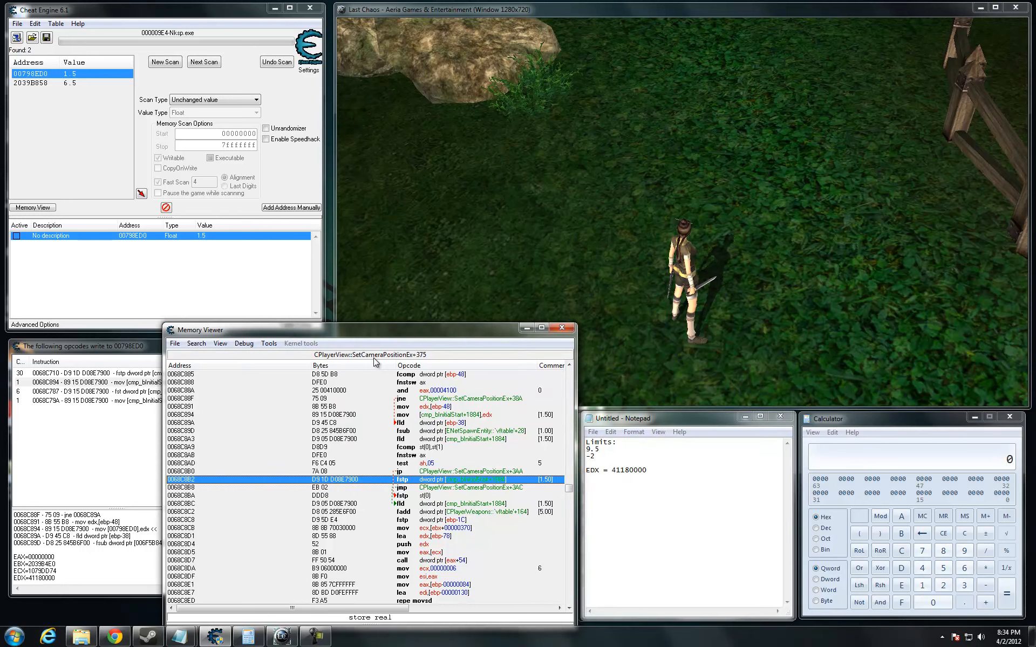
{"action": "right_click", "coordinate": [375, 465]}
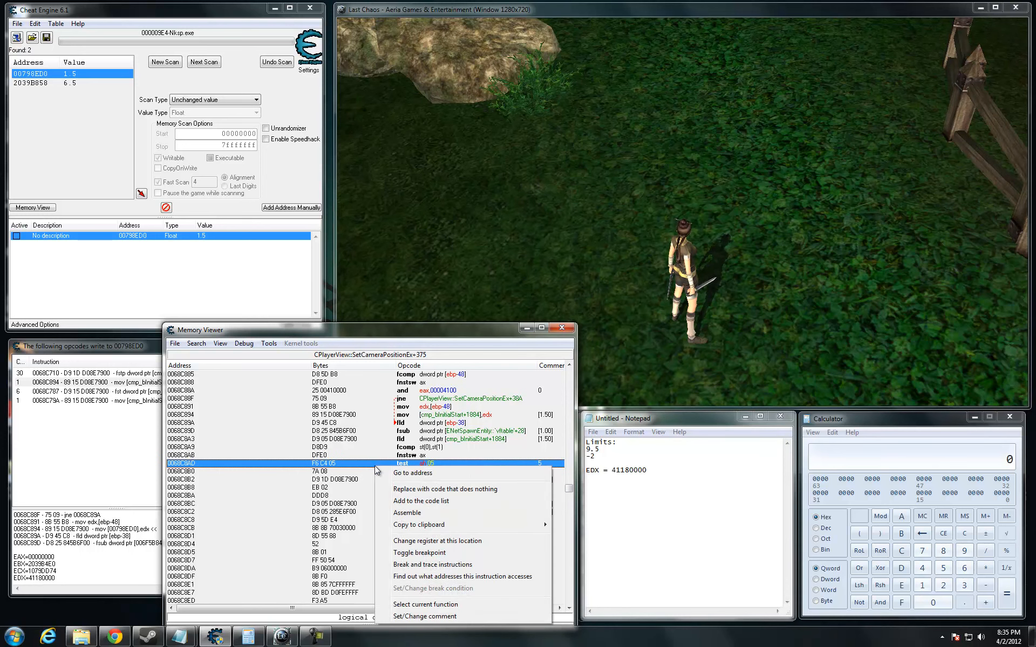
{"action": "left_click", "coordinate": [441, 472]}
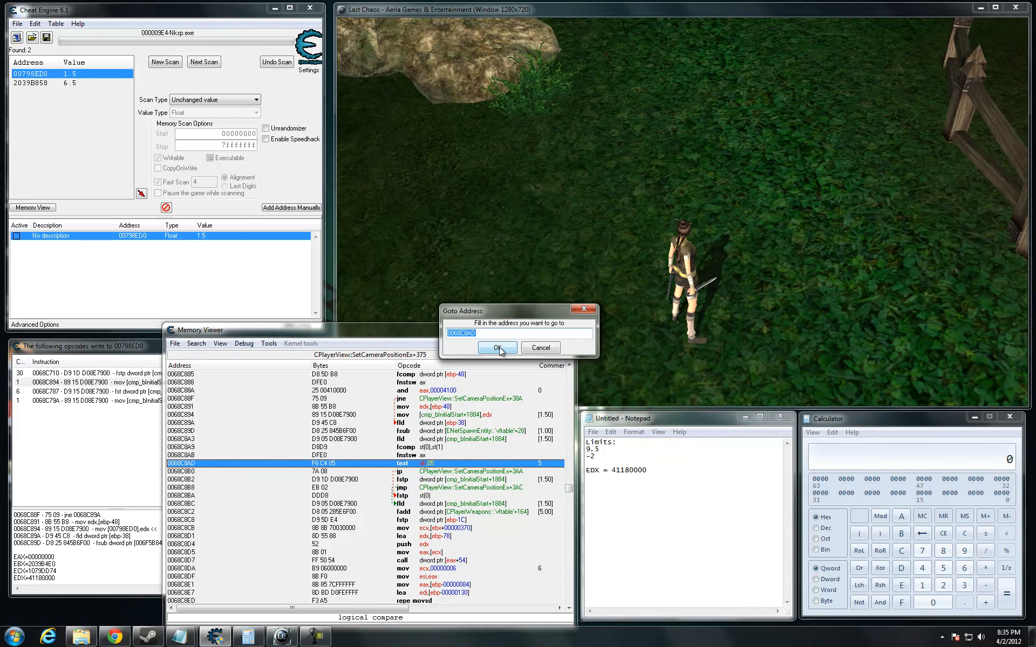
{"action": "type", "text": "CPlayerView::SetCameraPositionEx"}
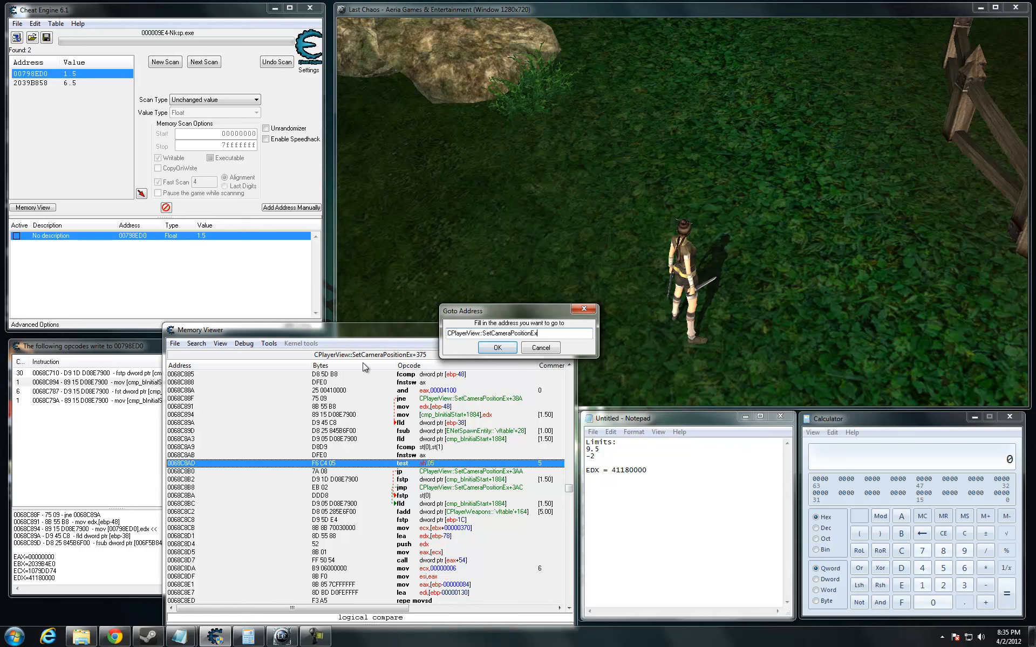
{"action": "left_click", "coordinate": [497, 349]}
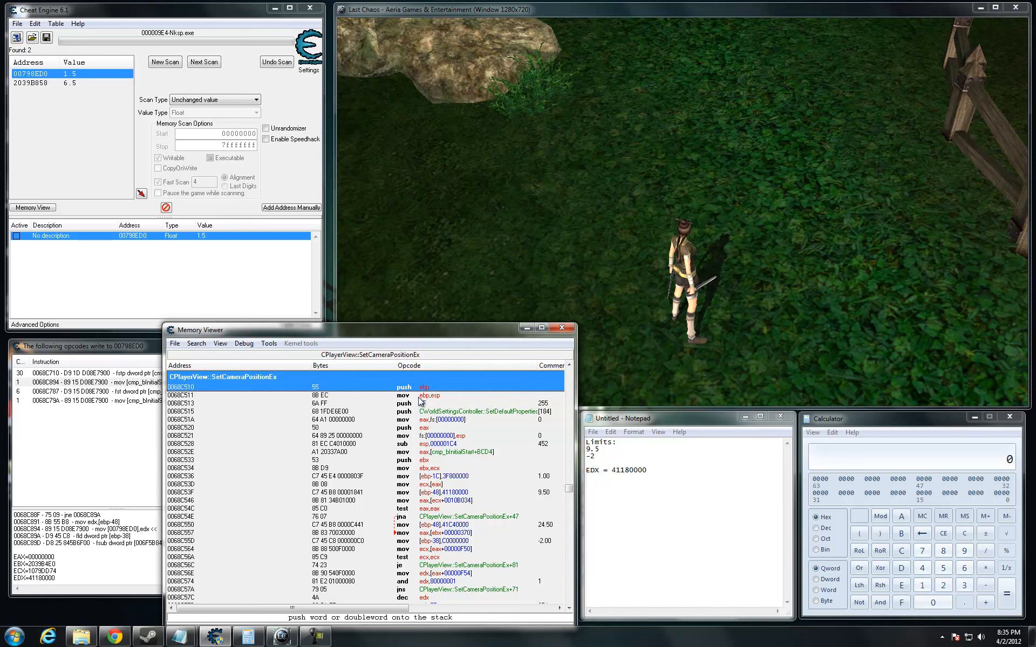
Step: Compare the constants in the mov instructions at 0068C55D and 0068C53F with the limits and EDX value noted in Notepad
{"action": "left_click_drag", "start_coordinate": [590, 449], "coordinate": [594, 457]}
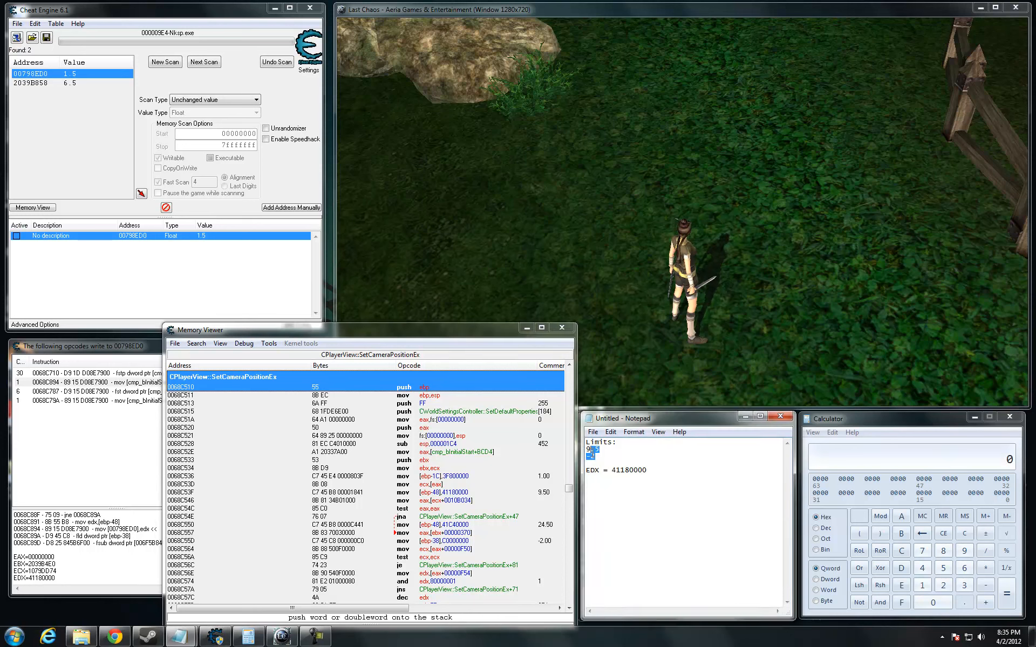
{"action": "left_click", "coordinate": [603, 452]}
{"action": "left_click", "coordinate": [514, 541]}
{"action": "left_click", "coordinate": [598, 456]}
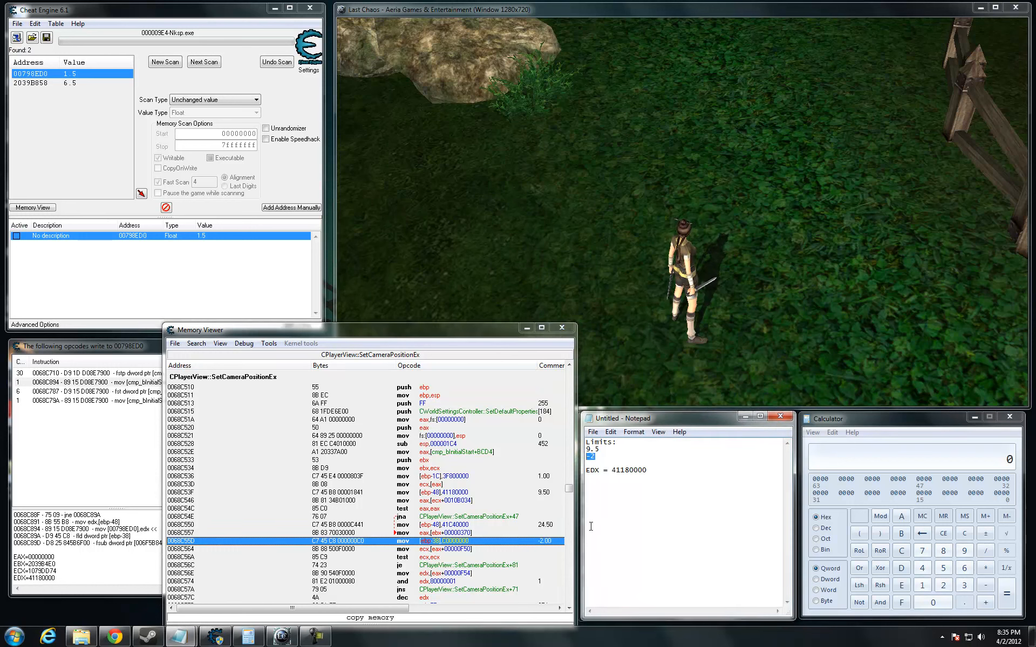
{"action": "left_click", "coordinate": [450, 492]}
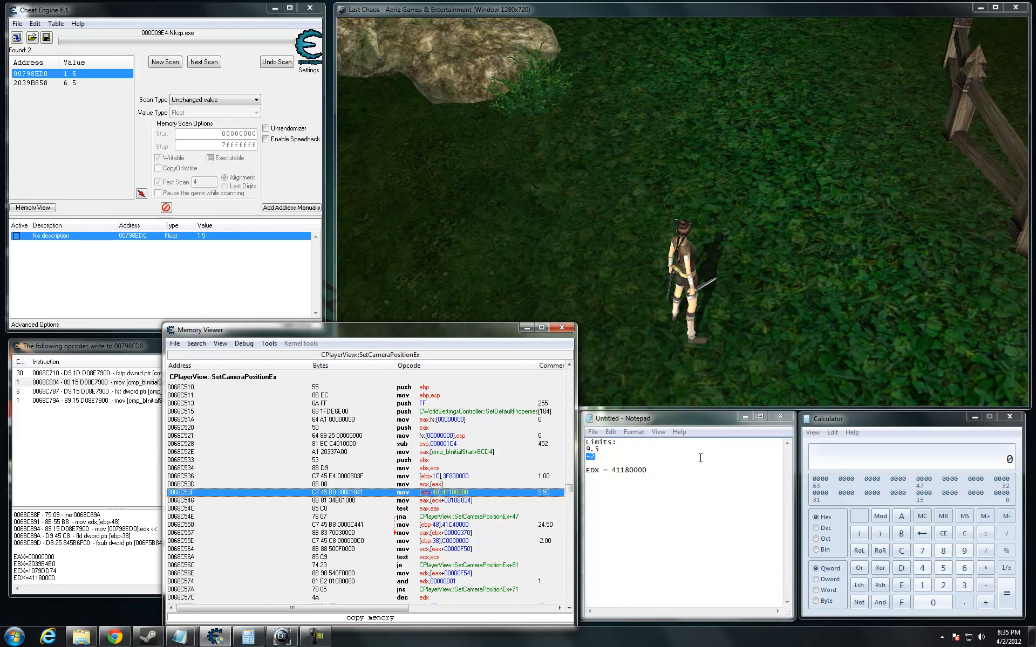
{"action": "left_click", "coordinate": [659, 473]}
{"action": "left_click_drag", "start_coordinate": [587, 473], "coordinate": [651, 476]}
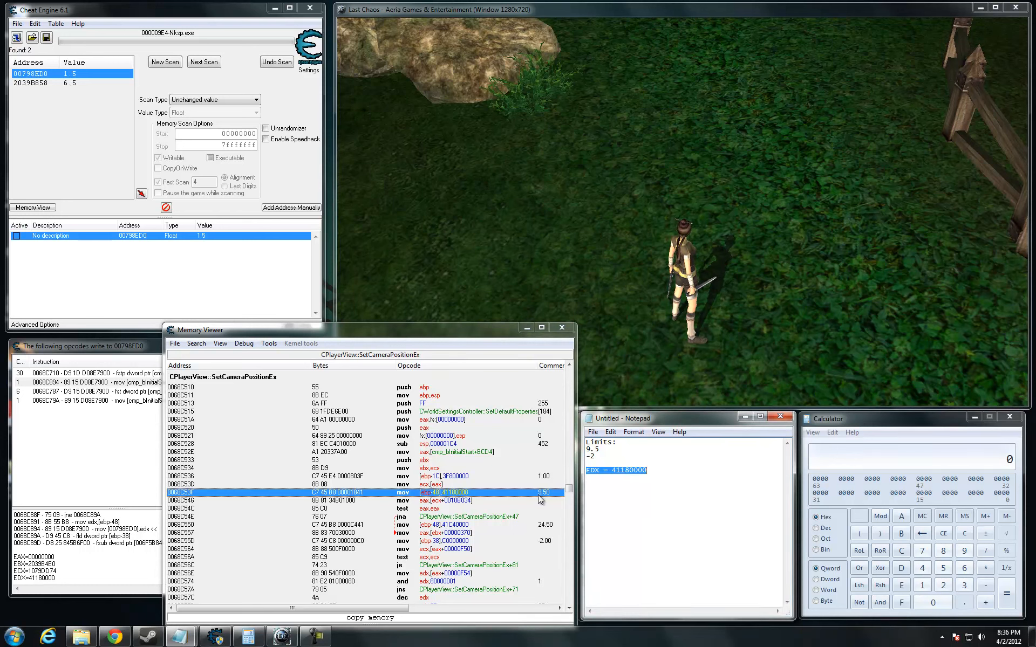
Step: Change the mov instruction at 0068C53F in the disassembly to mov [ebp-48],51180000
{"action": "left_click", "coordinate": [125, 351]}
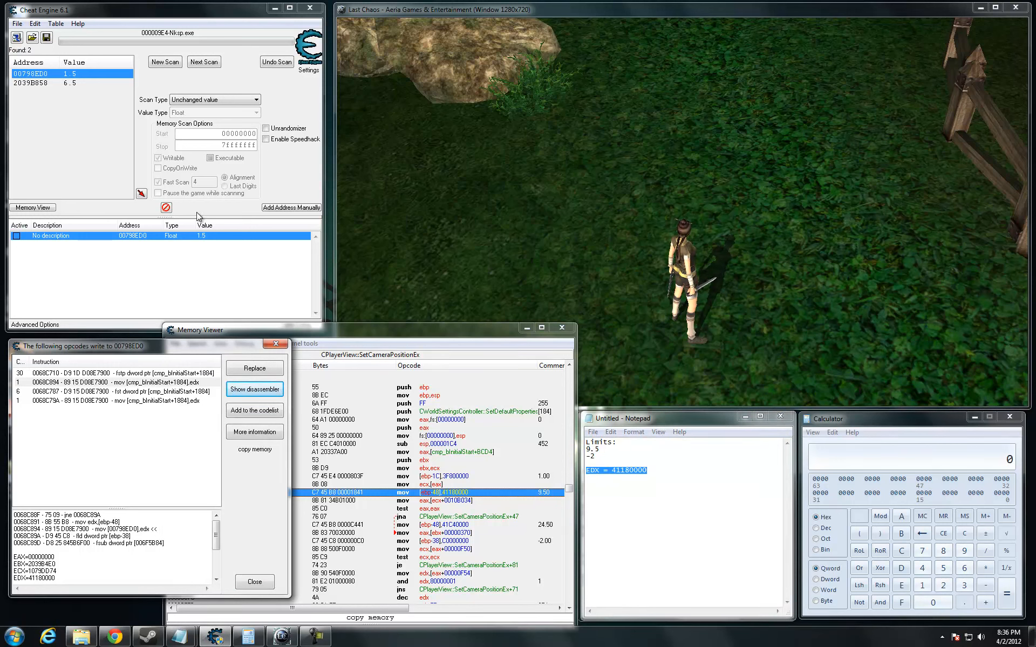
{"action": "left_click", "coordinate": [420, 497]}
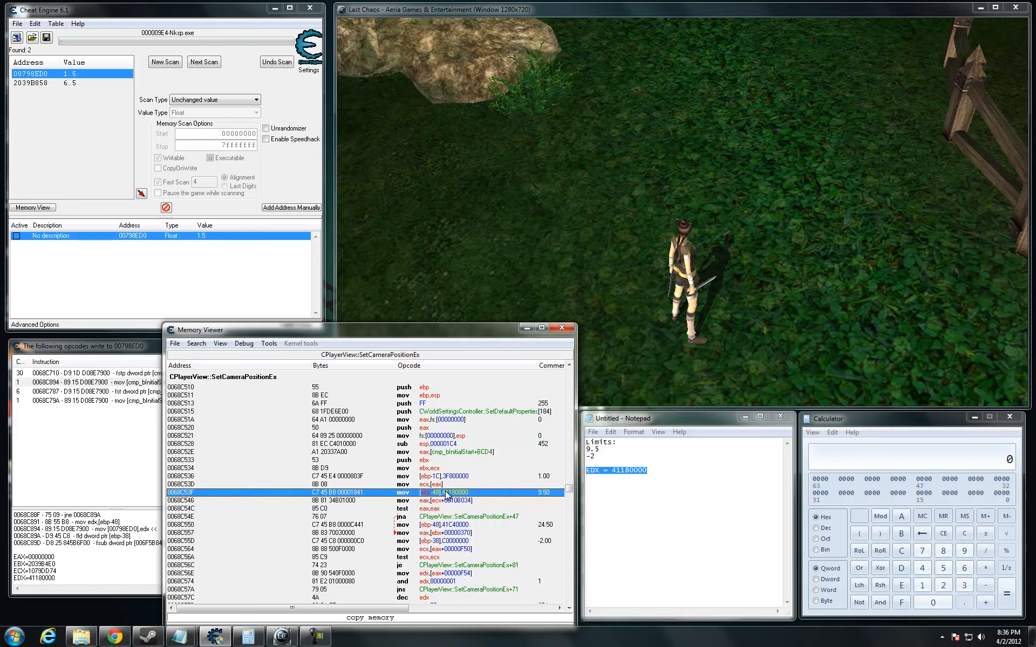
{"action": "double_click", "coordinate": [446, 494]}
{"action": "left_click", "coordinate": [489, 333]}
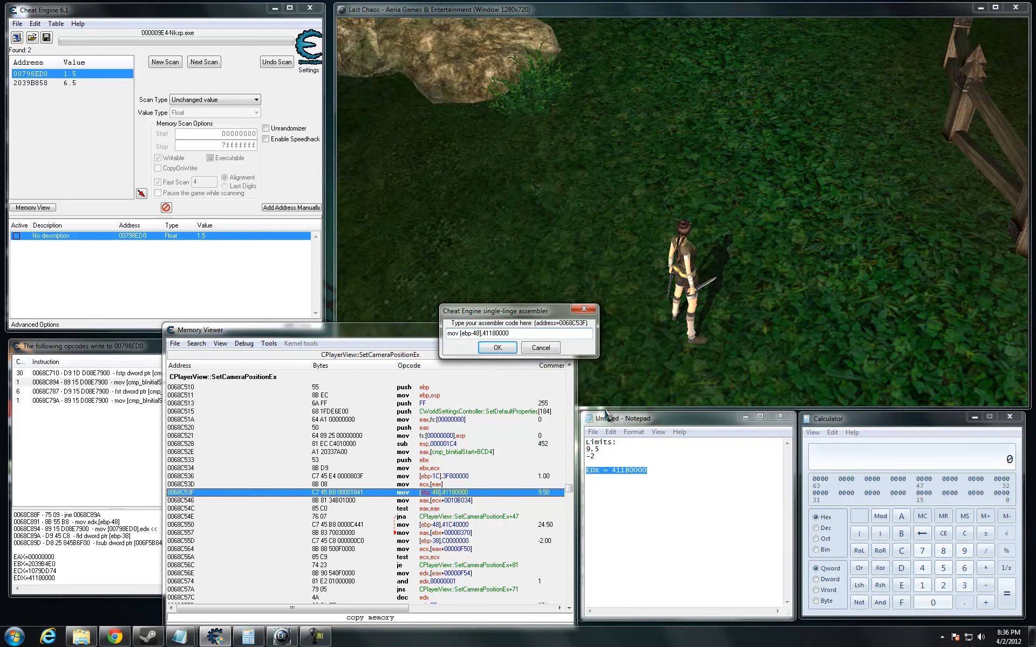
{"action": "key", "text": "BackSpace"}
{"action": "type", "text": "5"}
{"action": "key", "text": "Return"}
Step: Zoom the game camera out past the old 9.5 limit while watching the value at 00798ED0
{"action": "left_click", "coordinate": [717, 335]}
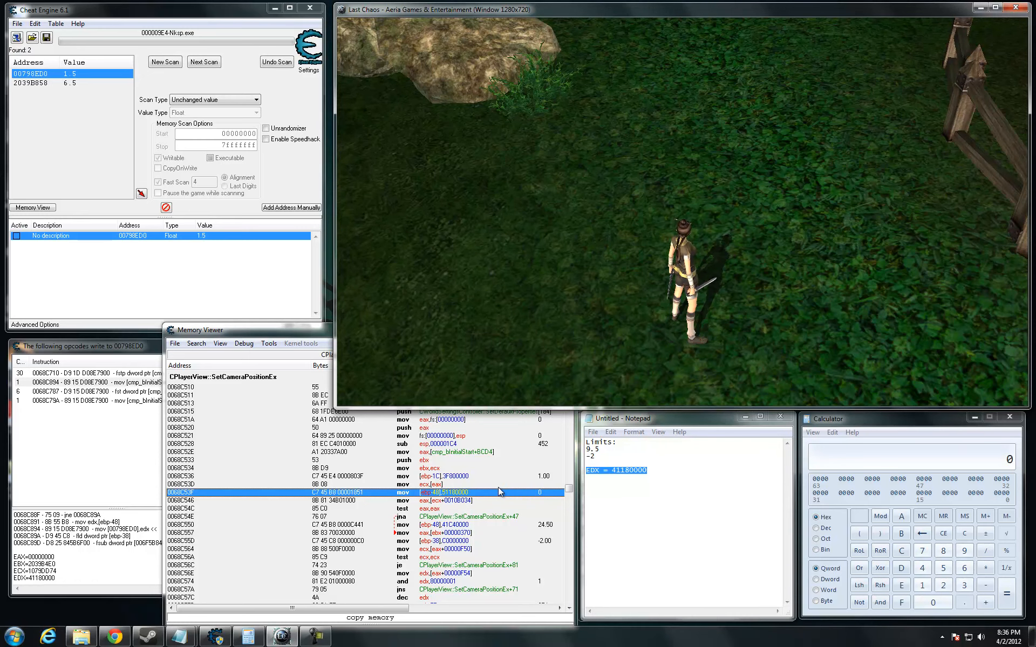
{"action": "scroll", "coordinate": [744, 295], "scroll_direction": "down", "scroll_amount": 10}
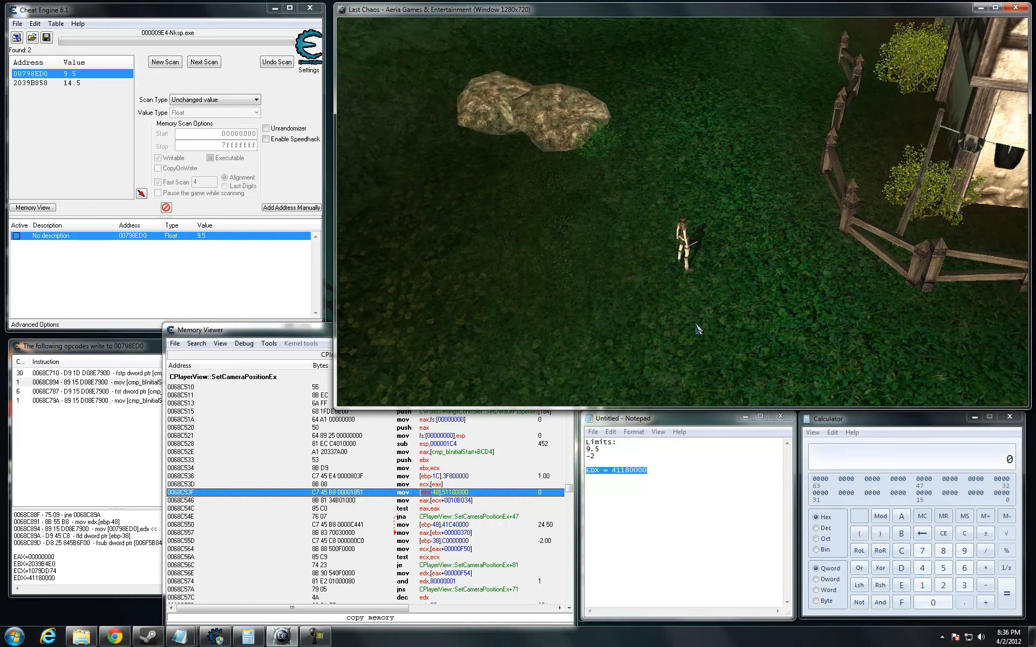
{"action": "scroll", "coordinate": [696, 329], "scroll_direction": "down", "scroll_amount": 10}
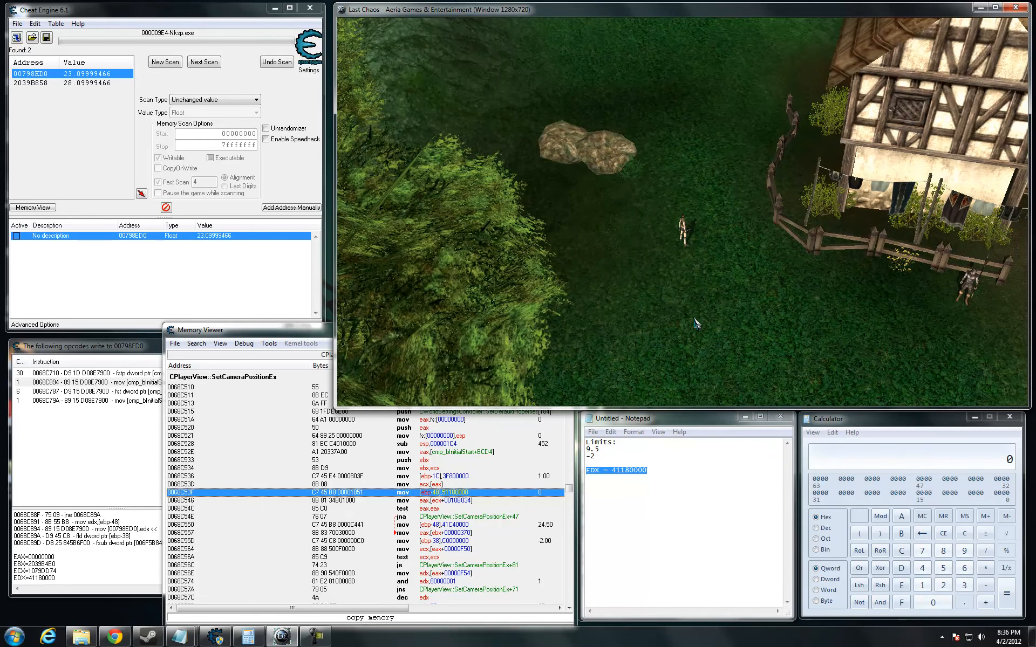
{"action": "scroll", "coordinate": [696, 323], "scroll_direction": "down", "scroll_amount": 10}
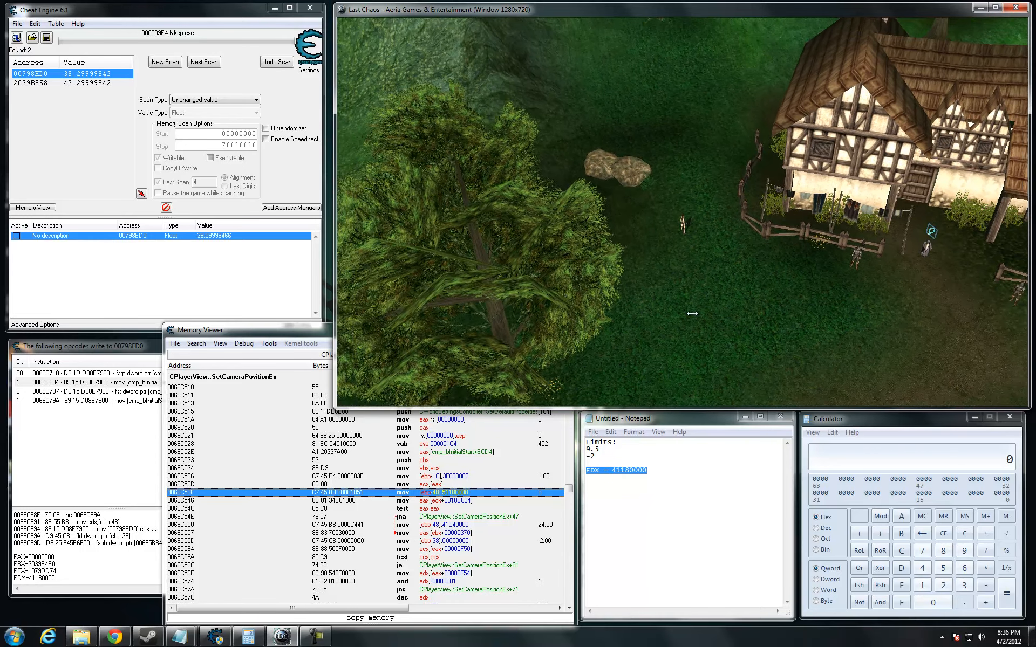
{"action": "scroll", "coordinate": [692, 316], "scroll_direction": "down", "scroll_amount": 4}
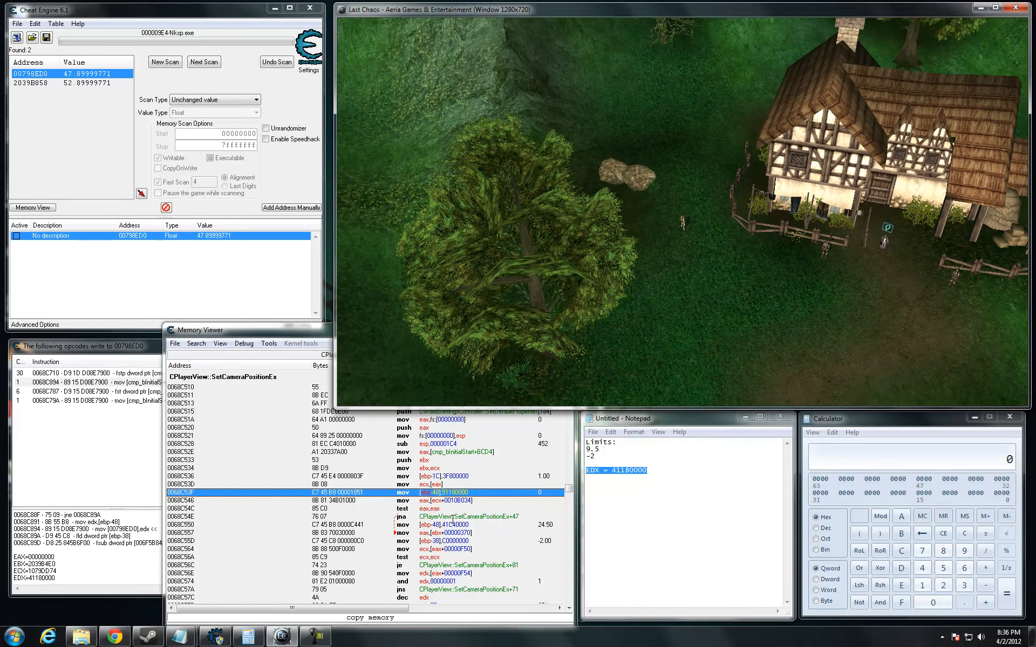
Step: Note the address of the patched mov instruction, 68C53F, on a new line in Notepad
{"action": "left_click", "coordinate": [667, 485]}
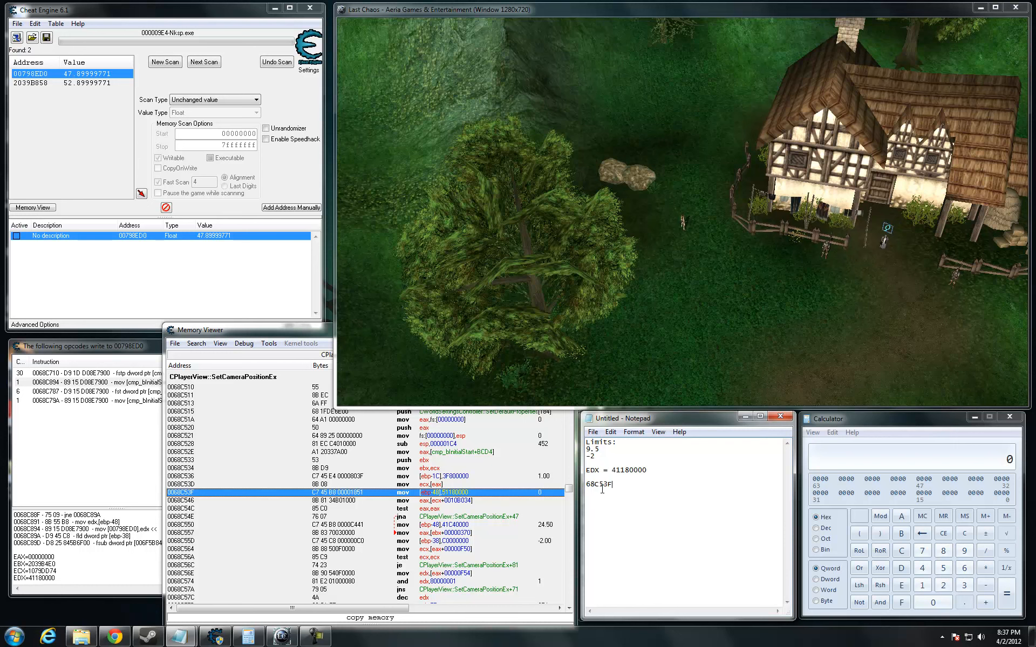
{"action": "left_click_drag", "start_coordinate": [623, 486], "coordinate": [587, 485]}
{"action": "left_click", "coordinate": [622, 486]}
Step: Switch the disassembly from symbols to module addresses and note "BaseAddress+offset: EntitiesMP.dll + 11C53F" in Notepad
{"action": "left_click", "coordinate": [225, 347]}
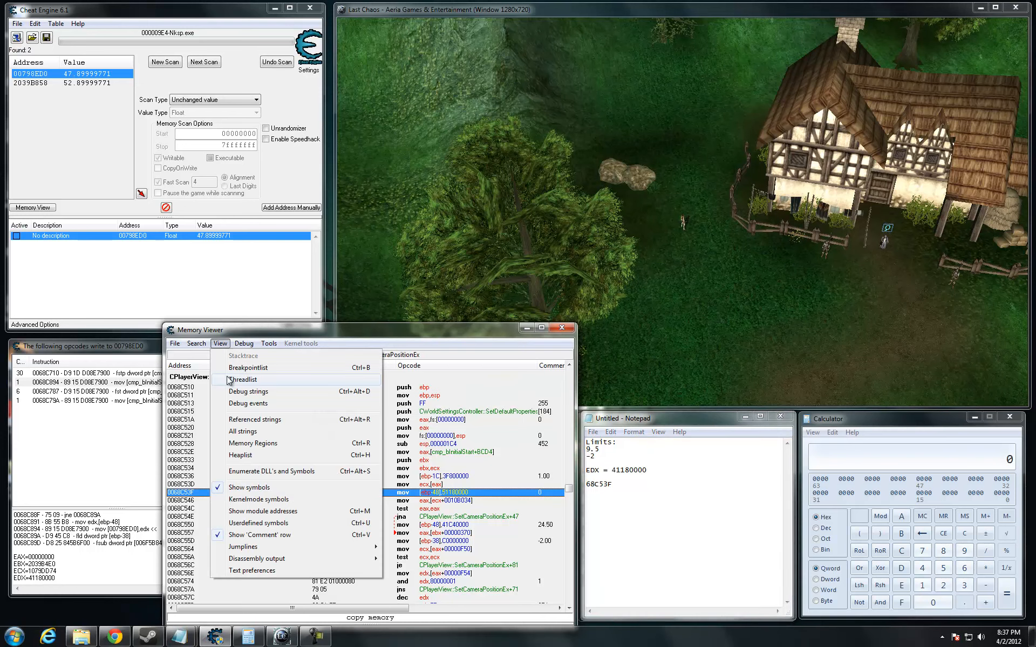
{"action": "left_click", "coordinate": [249, 488]}
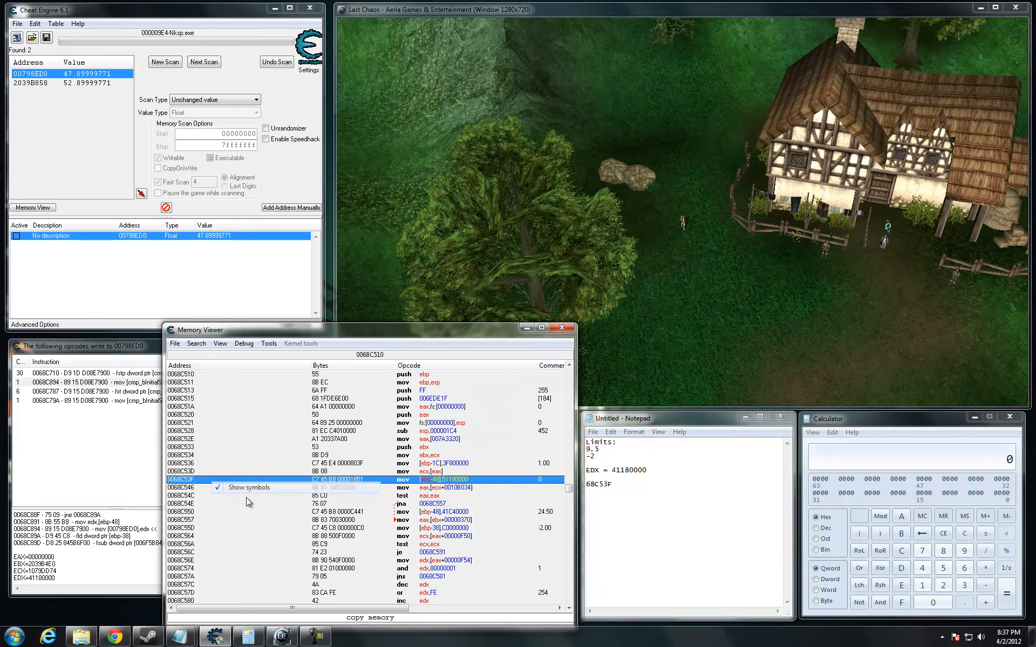
{"action": "left_click", "coordinate": [221, 344]}
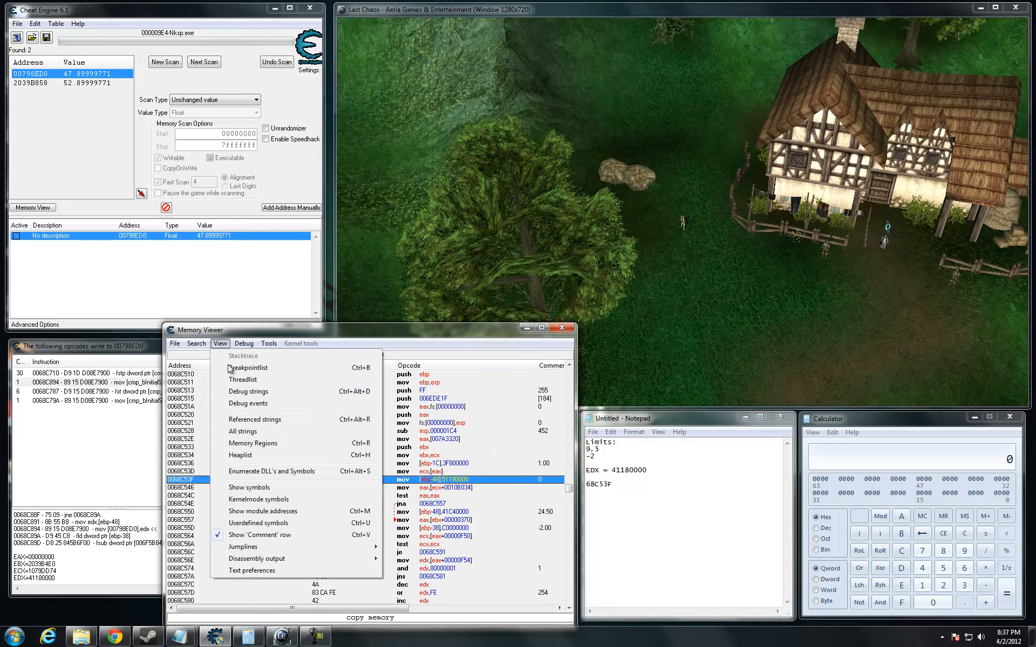
{"action": "left_click", "coordinate": [297, 512]}
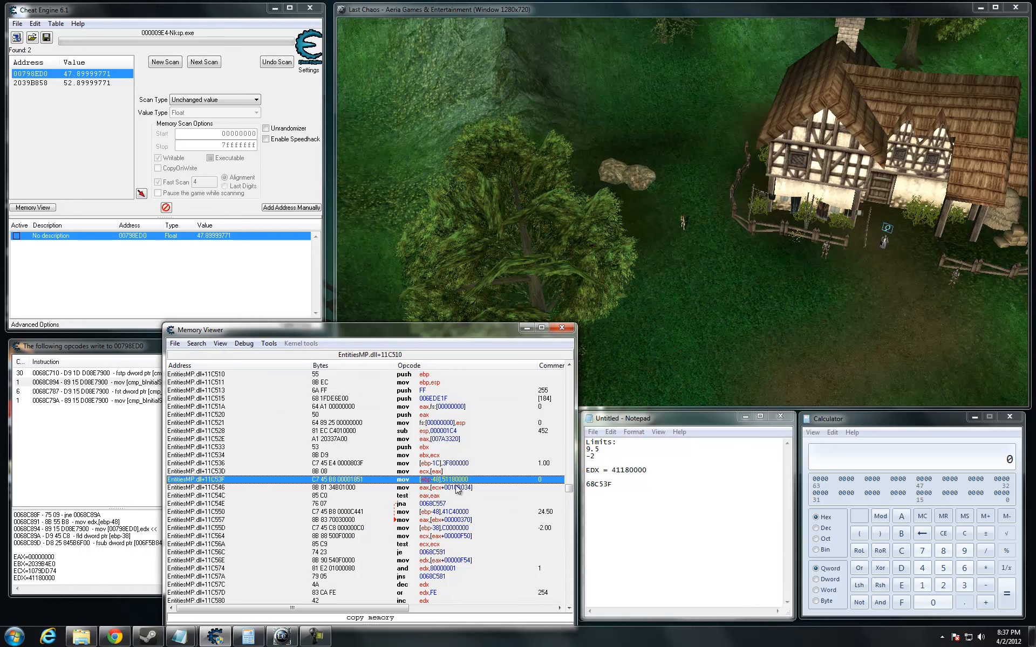
{"action": "left_click", "coordinate": [632, 486]}
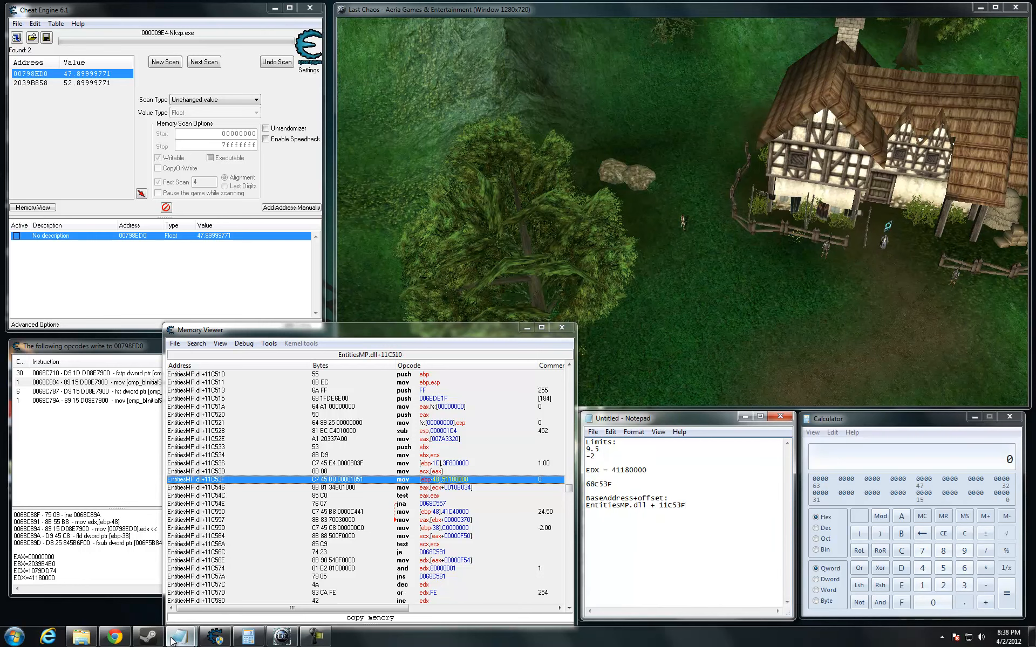
Step: Open the LastChaosUSA\Bin folder in Windows Explorer and locate EntitiesMP.dll among the game's modules
{"action": "left_click", "coordinate": [72, 641]}
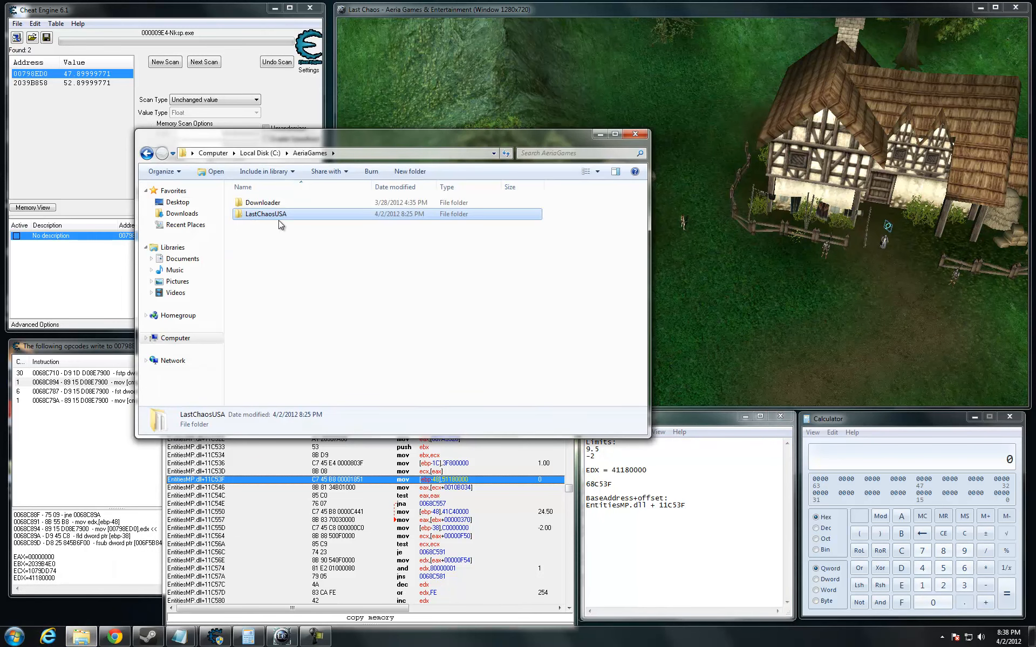
{"action": "double_click", "coordinate": [316, 213]}
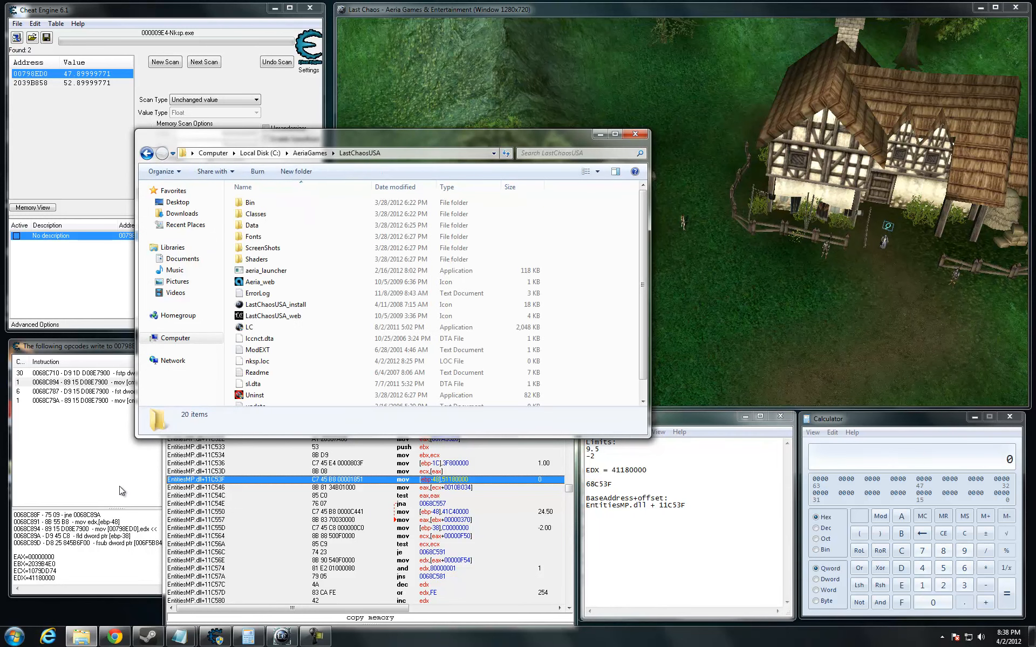
{"action": "double_click", "coordinate": [260, 203]}
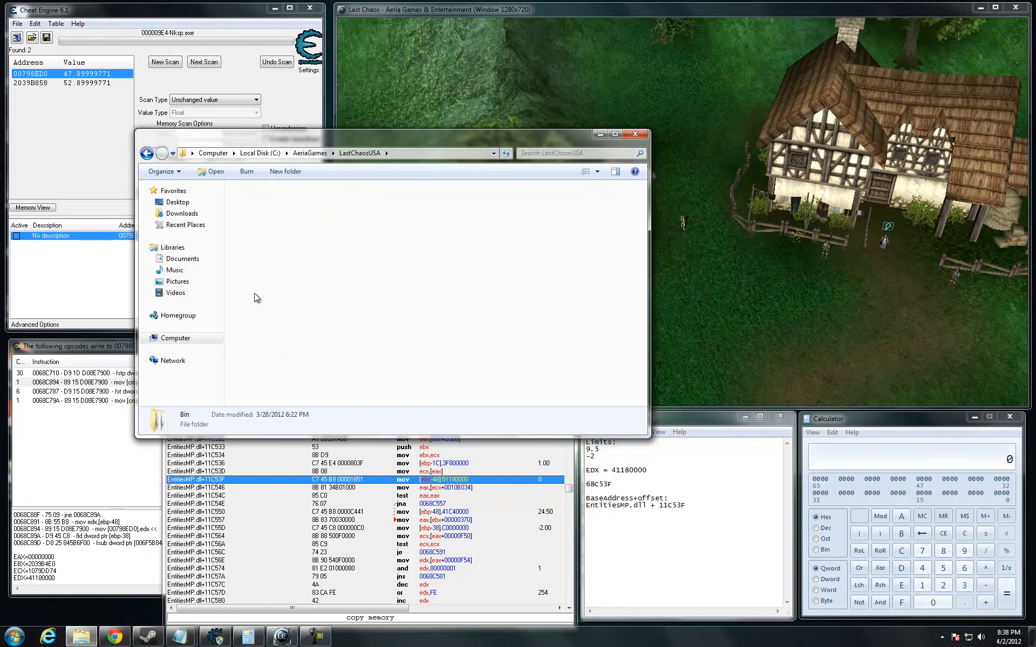
{"action": "left_click", "coordinate": [285, 261]}
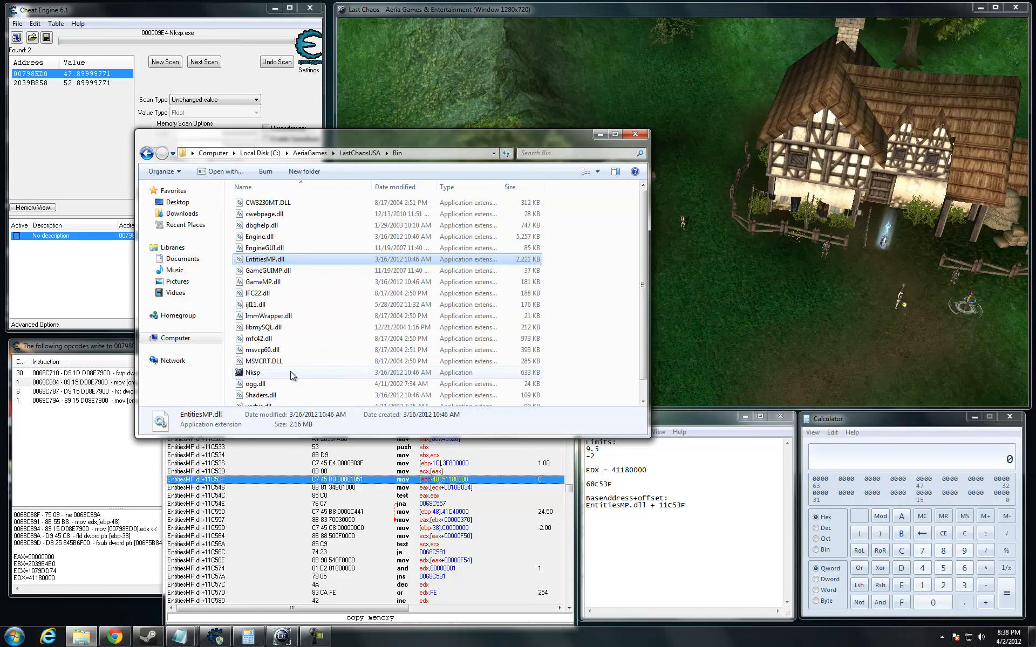
{"action": "left_click", "coordinate": [306, 236]}
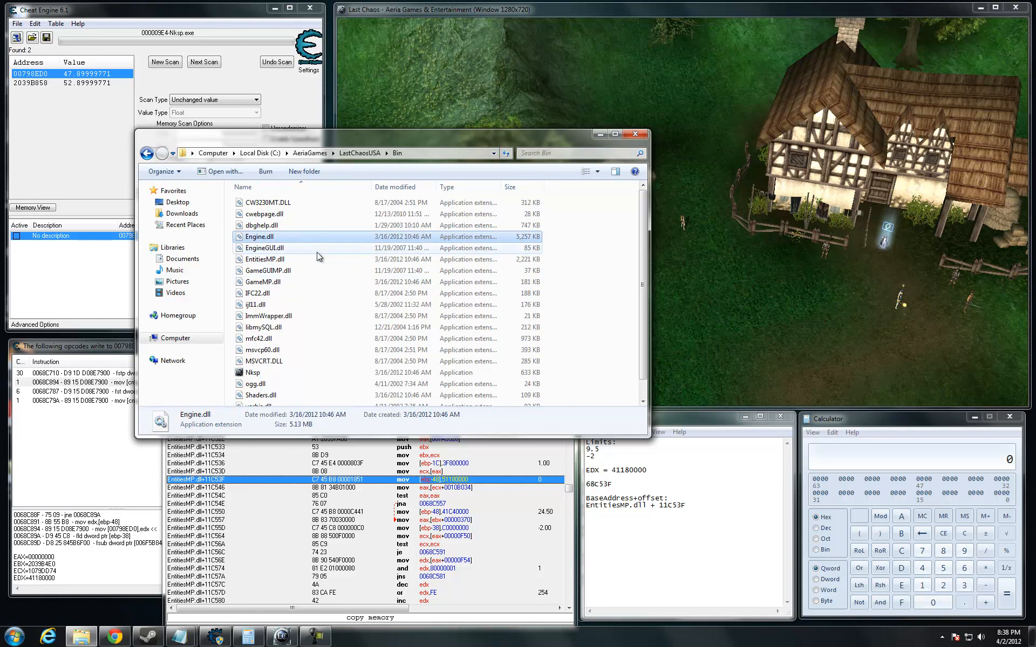
{"action": "left_click", "coordinate": [304, 257]}
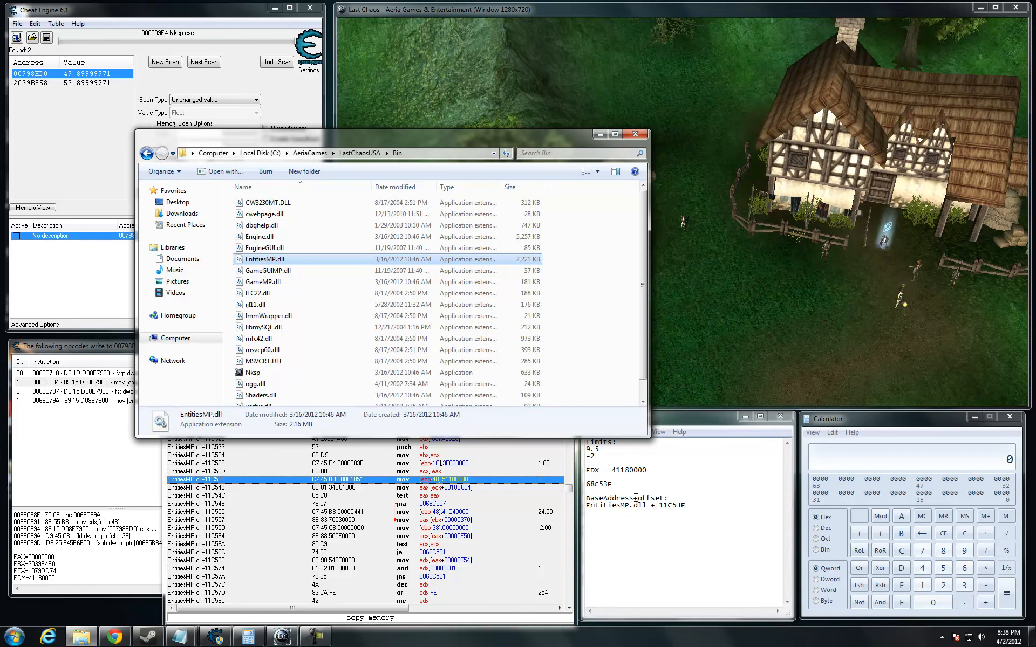
Step: Compare the absolute address 68C53F with the EntitiesMP.dll + 11C53F note and the patched instruction in the disassembly
{"action": "left_click_drag", "start_coordinate": [613, 485], "coordinate": [587, 486]}
{"action": "left_click", "coordinate": [610, 494]}
{"action": "left_click_drag", "start_coordinate": [659, 506], "coordinate": [681, 505]}
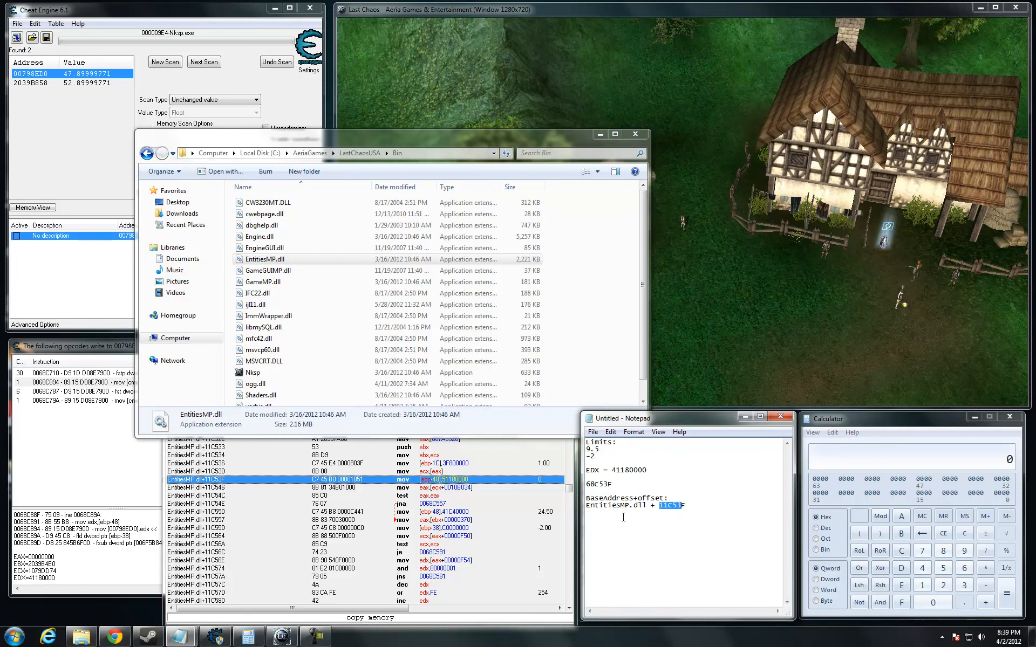
{"action": "left_click_drag", "start_coordinate": [587, 506], "coordinate": [652, 510]}
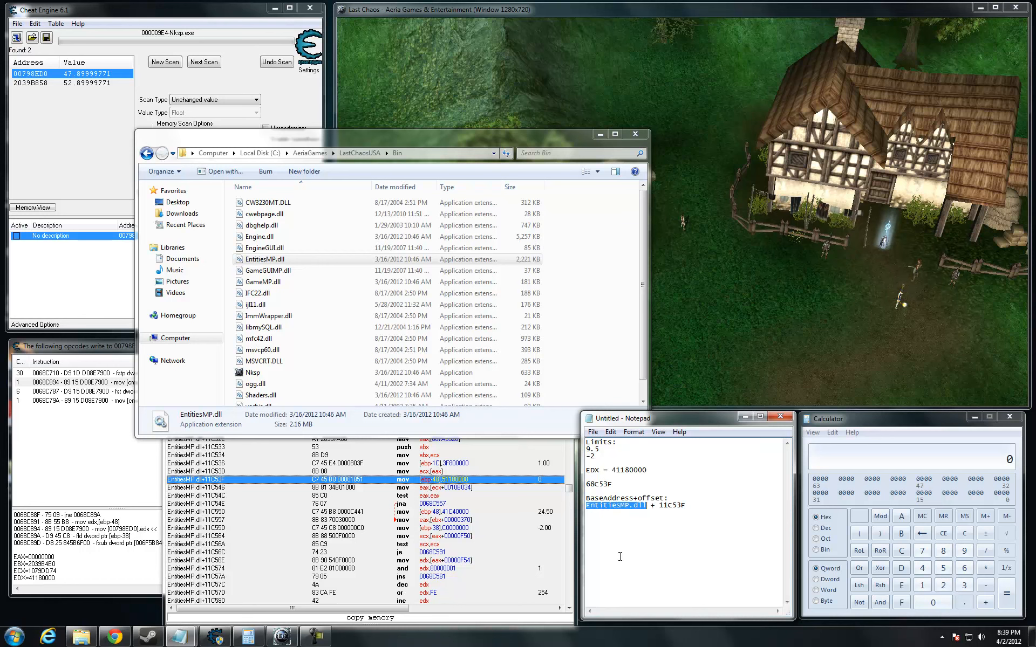
{"action": "left_click", "coordinate": [323, 472]}
{"action": "left_click", "coordinate": [457, 479]}
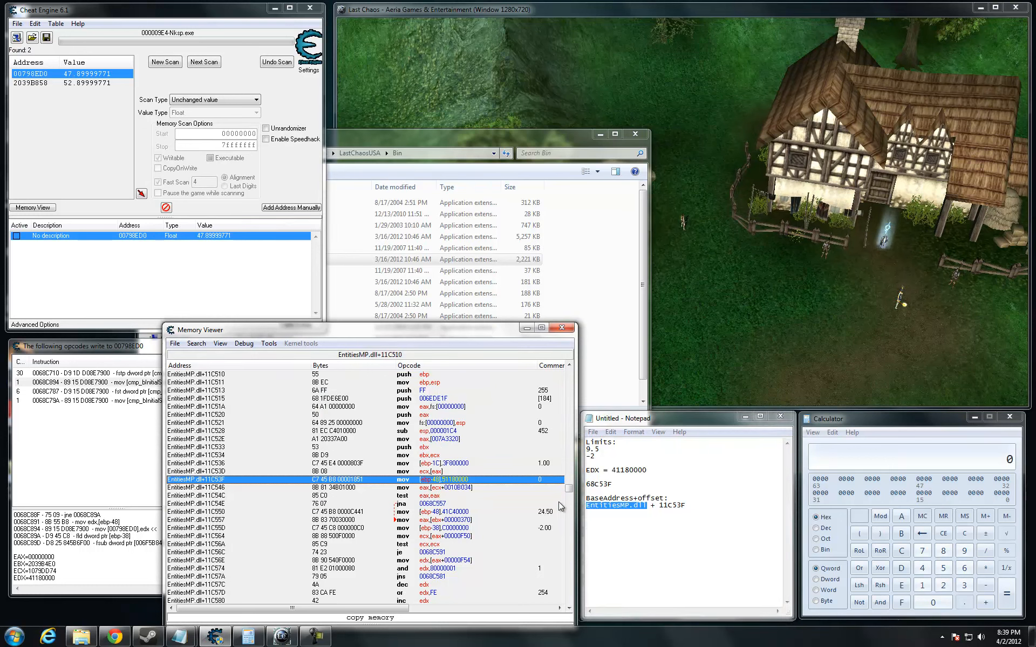
{"action": "left_click", "coordinate": [693, 506]}
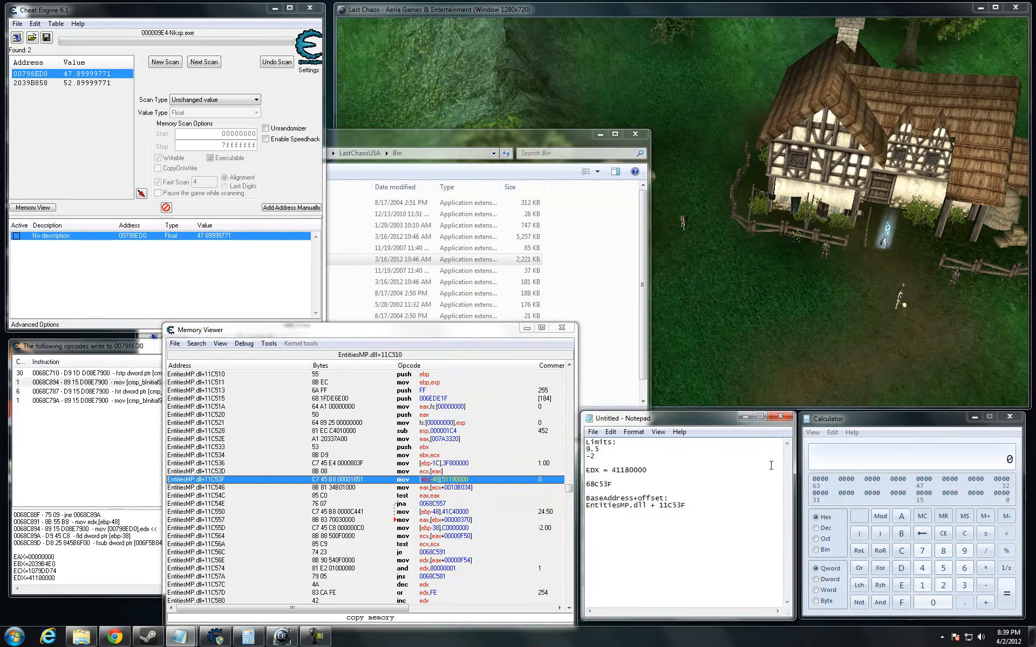
Step: Go to the address EntitiesMP in the disassembly and turn off module addresses to view its absolute base address
{"action": "left_click", "coordinate": [898, 423]}
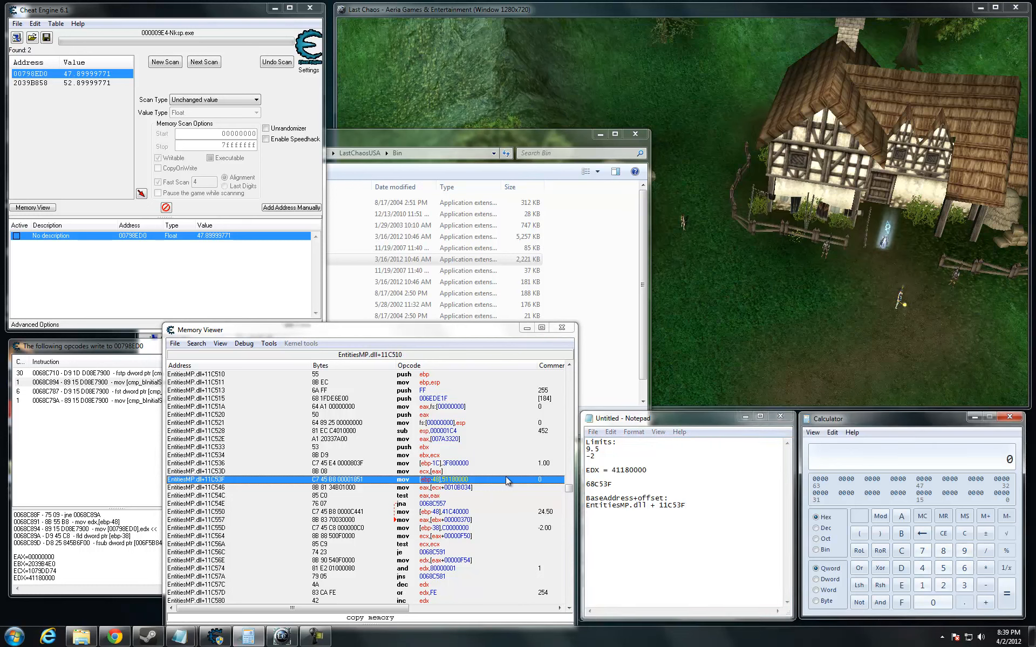
{"action": "right_click", "coordinate": [290, 477]}
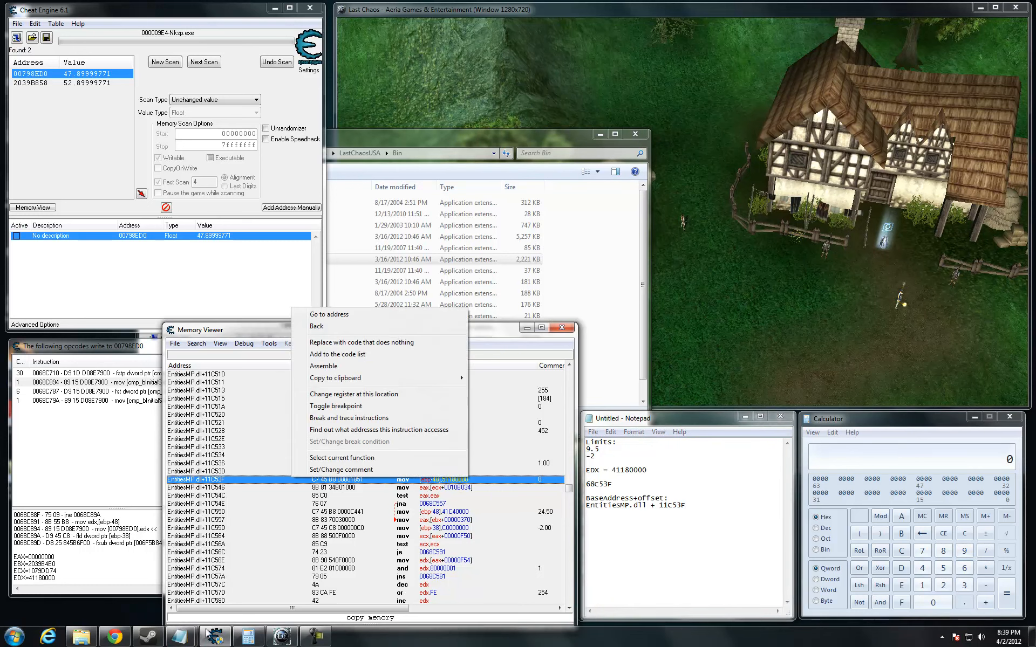
{"action": "left_click", "coordinate": [354, 316]}
{"action": "type", "text": "EntitiesMP"}
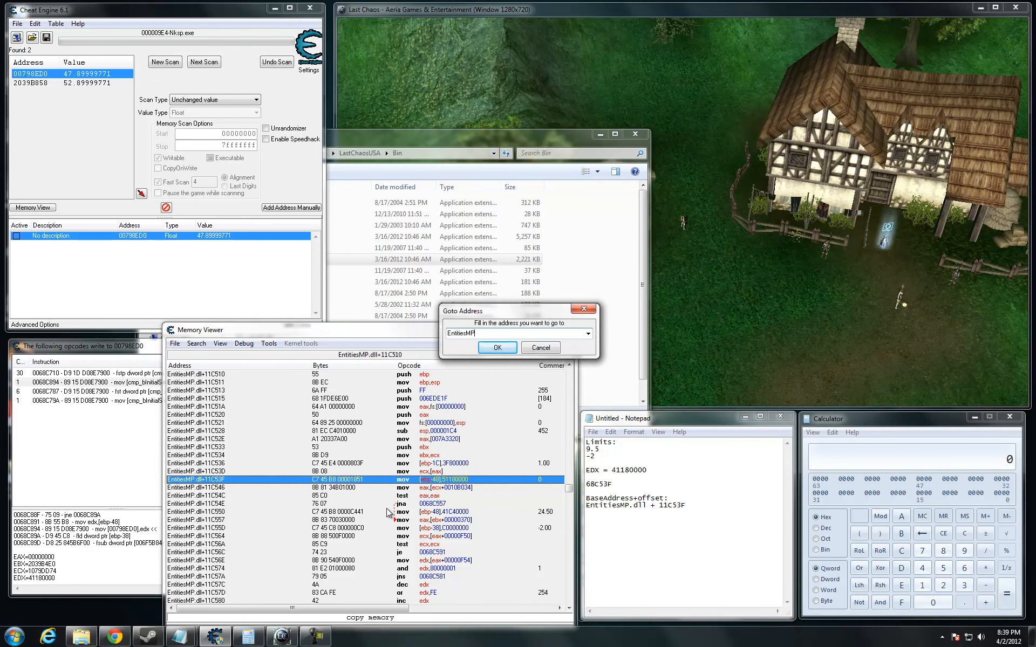
{"action": "key", "text": "Return"}
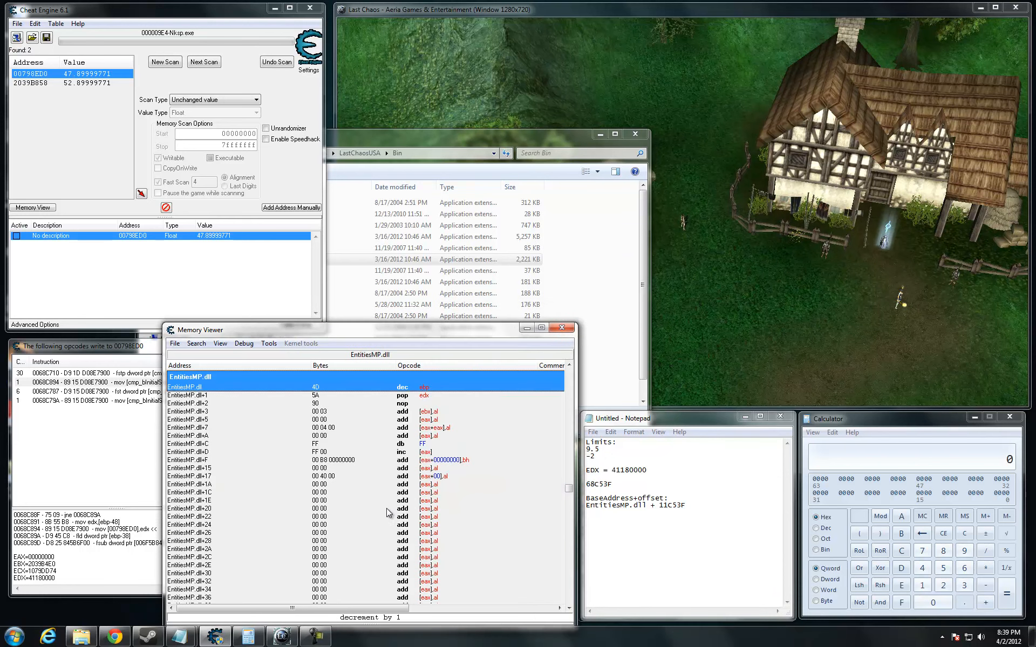
{"action": "left_click", "coordinate": [220, 344]}
{"action": "left_click", "coordinate": [274, 512]}
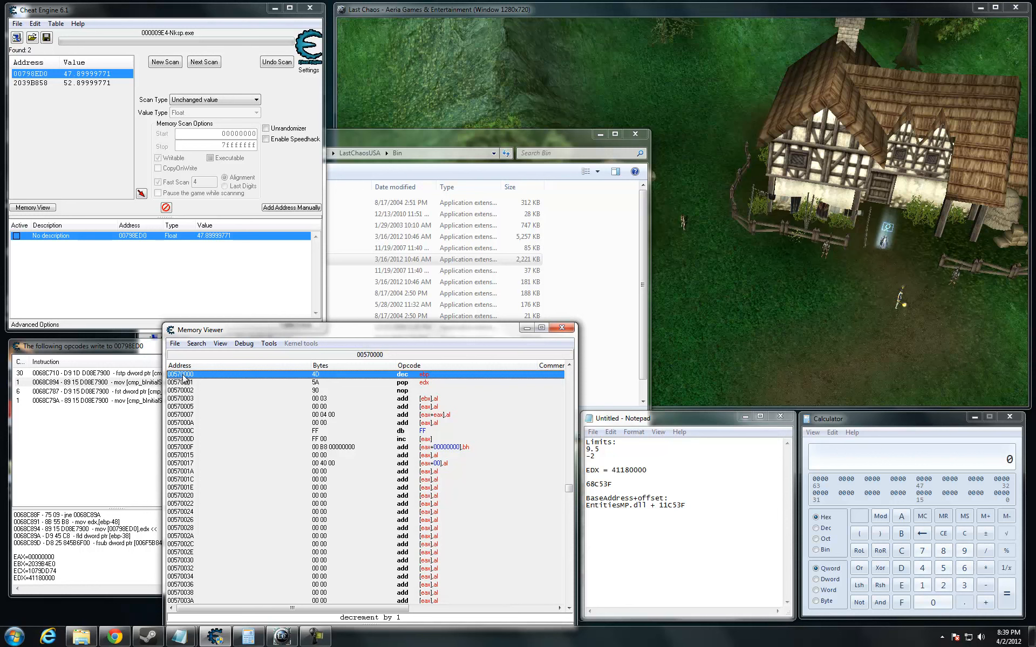
Step: Add the base address 570000 and the offset 11C53F in the hexadecimal Calculator
{"action": "left_click", "coordinate": [818, 519]}
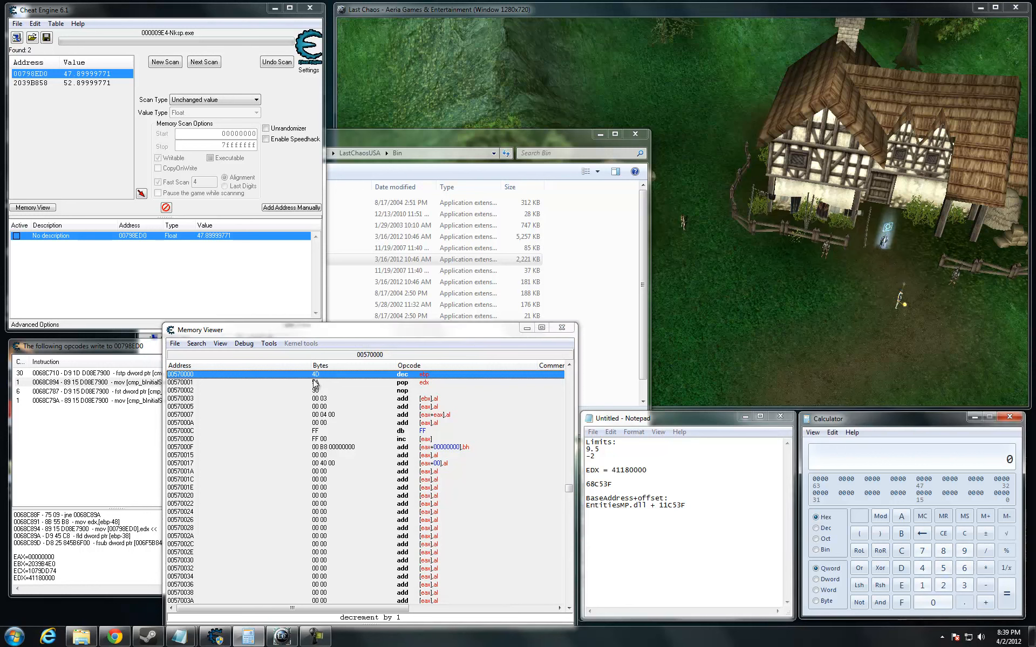
{"action": "left_click", "coordinate": [944, 568]}
{"action": "left_click", "coordinate": [922, 551]}
{"action": "left_click", "coordinate": [933, 603]}
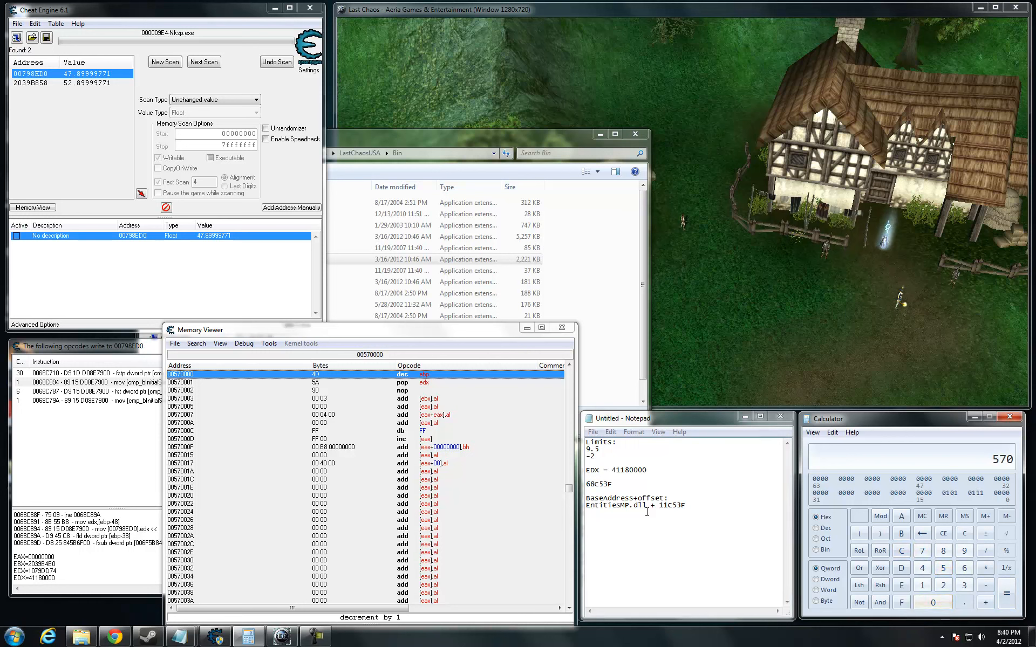
{"action": "left_click", "coordinate": [941, 607]}
{"action": "left_click", "coordinate": [941, 607]}
{"action": "left_click", "coordinate": [942, 607]}
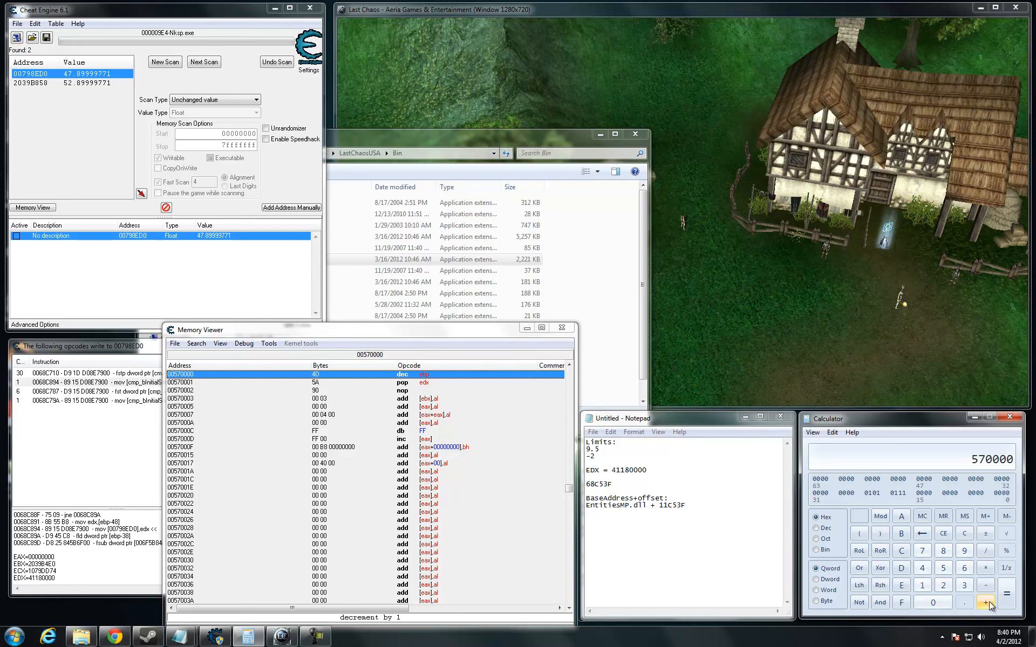
{"action": "double_click", "coordinate": [924, 588]}
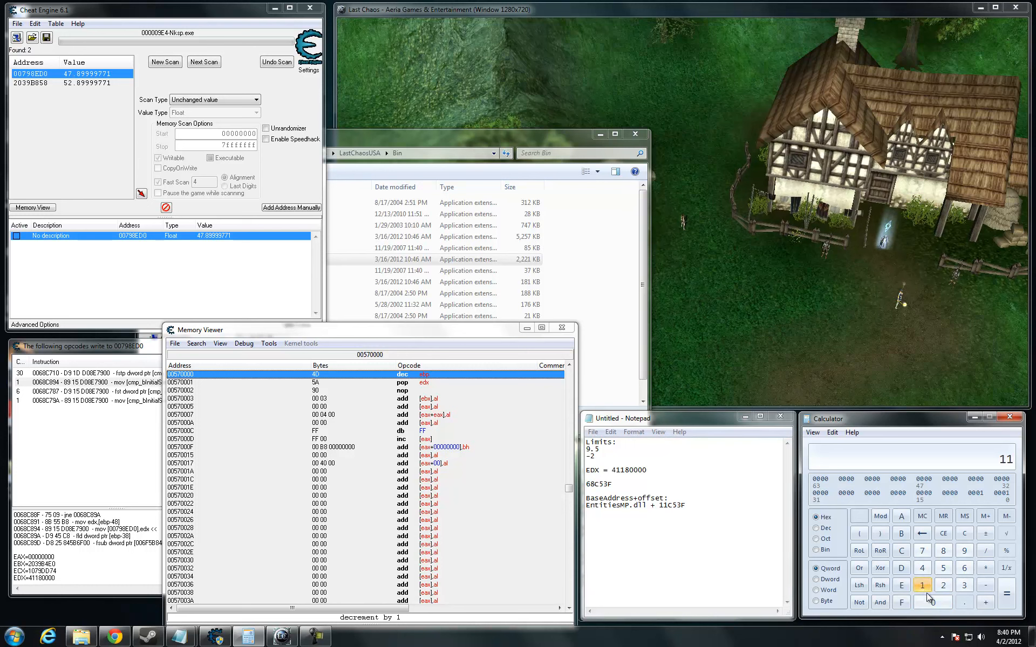
{"action": "left_click", "coordinate": [901, 551]}
{"action": "left_click", "coordinate": [943, 568]}
{"action": "left_click", "coordinate": [963, 586]}
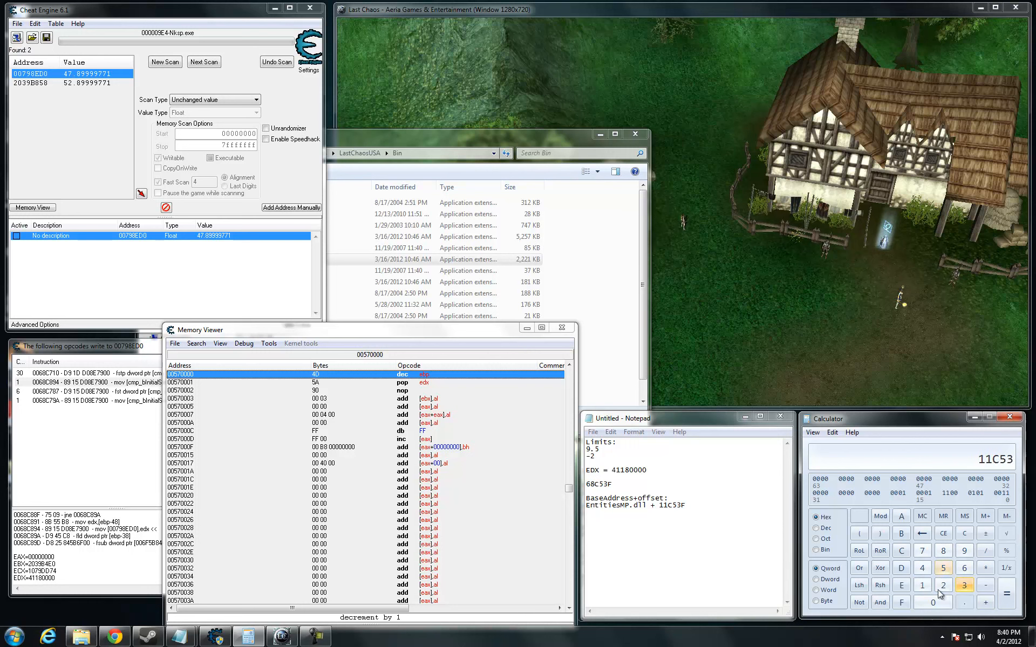
{"action": "left_click", "coordinate": [902, 602]}
{"action": "left_click", "coordinate": [1015, 595]}
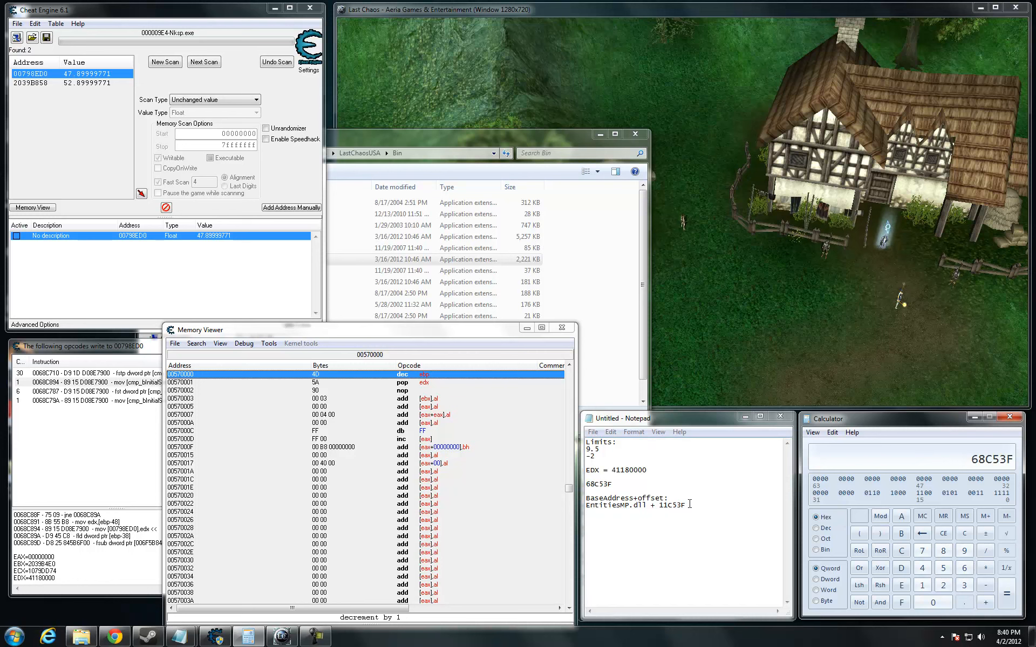
Step: Go to the calculated address 68C53F in the disassembly
{"action": "right_click", "coordinate": [298, 390]}
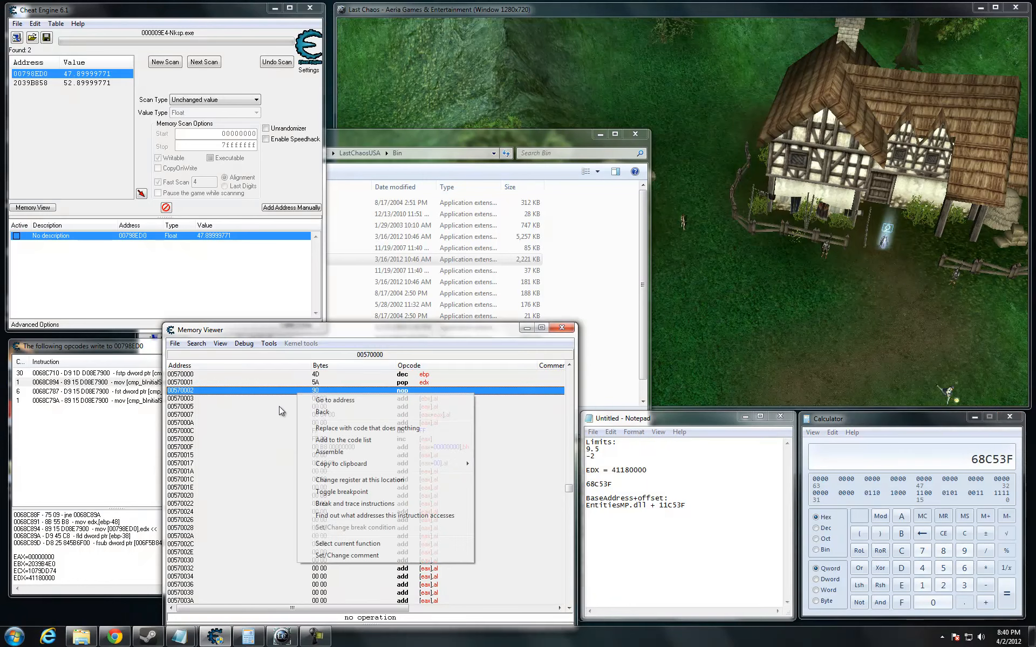
{"action": "left_click", "coordinate": [348, 402]}
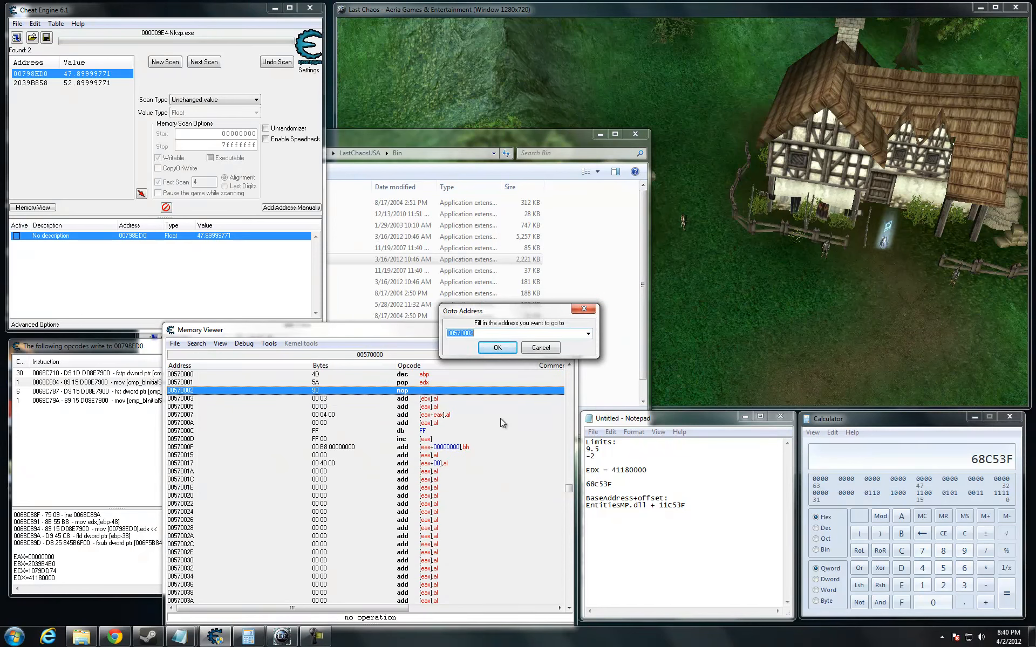
{"action": "type", "text": "6"}
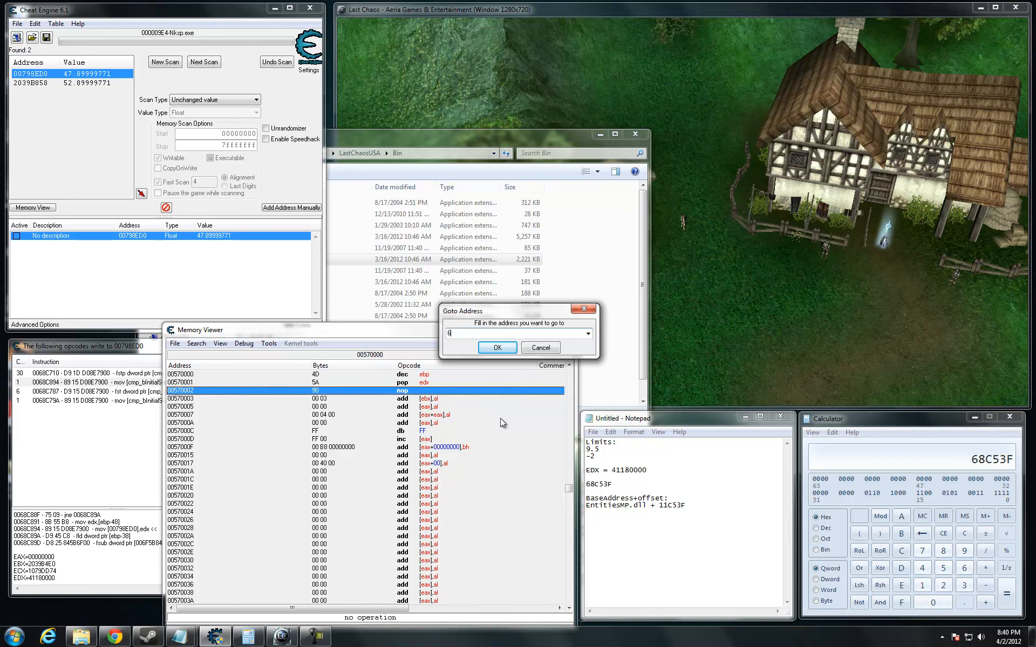
{"action": "type", "text": "8c53f"}
{"action": "key", "text": "Return"}
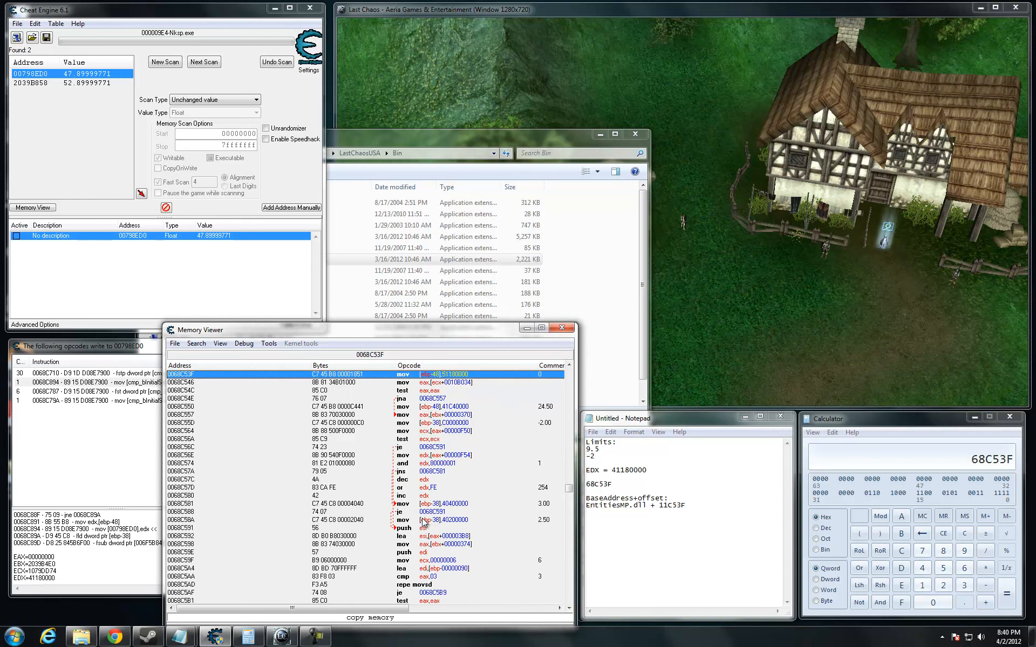
Step: Restore the original instruction at 0068C53F by assembling mov [ebp-48],41180000
{"action": "scroll", "coordinate": [305, 449], "scroll_direction": "up", "scroll_amount": 2}
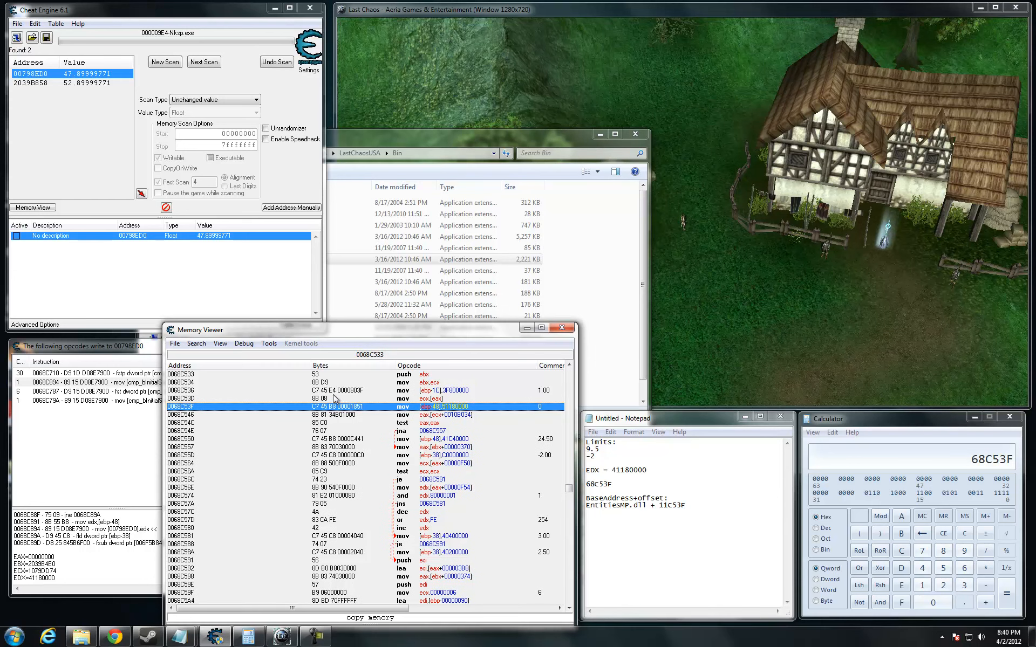
{"action": "double_click", "coordinate": [432, 407]}
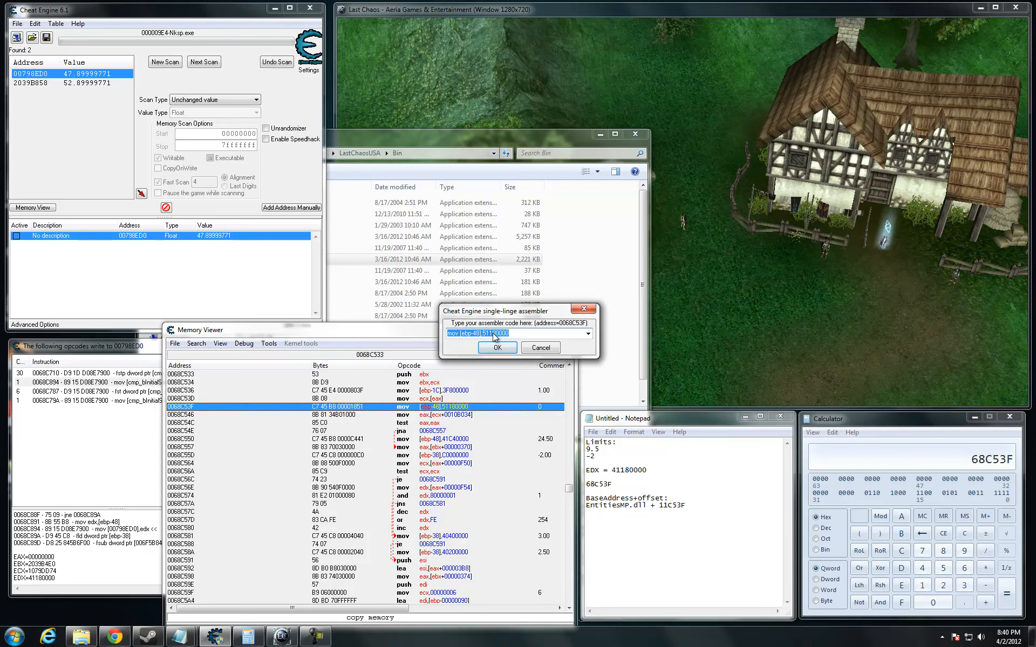
{"action": "left_click", "coordinate": [485, 333]}
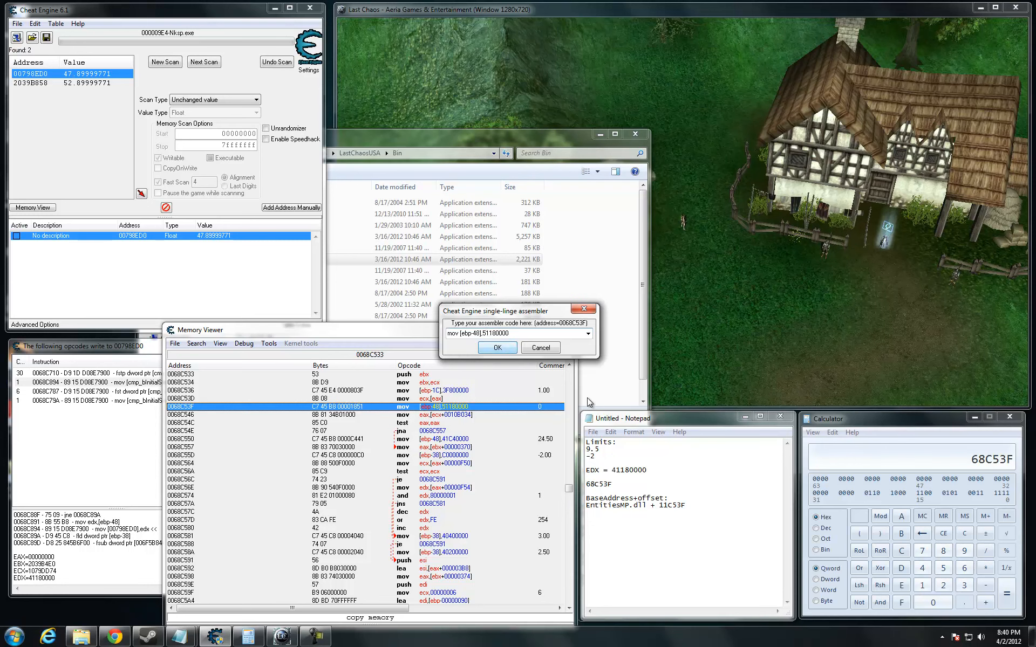
{"action": "key", "text": "BackSpace"}
{"action": "type", "text": "4"}
{"action": "key", "text": "Return"}
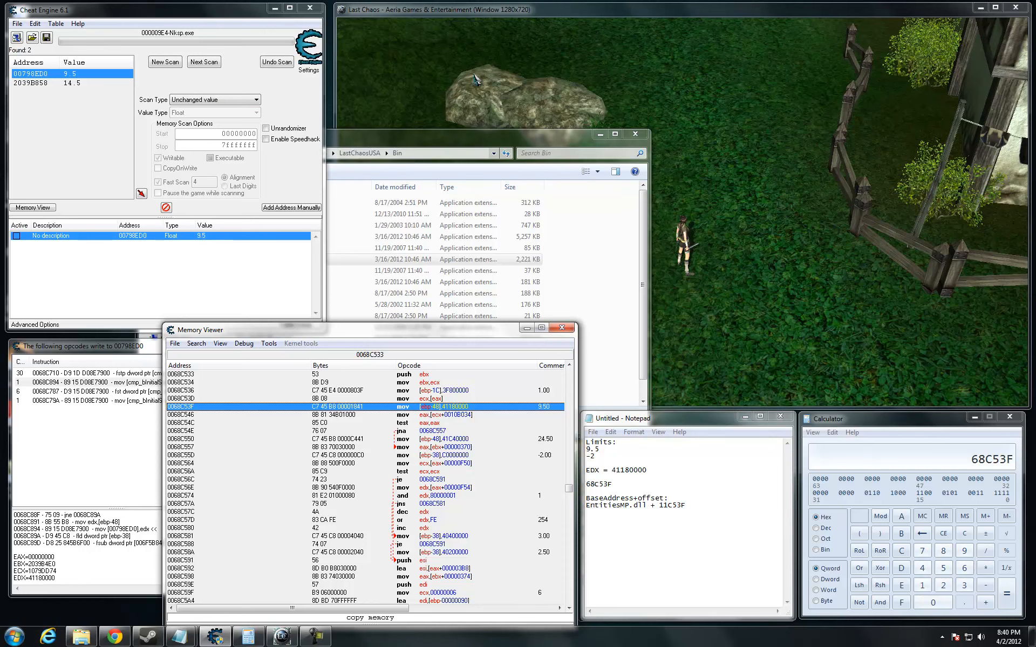
Step: Test the camera's zoom-out limit in the game with the original instruction in place
{"action": "left_click", "coordinate": [529, 20]}
{"action": "left_click", "coordinate": [718, 298]}
{"action": "scroll", "coordinate": [700, 293], "scroll_direction": "down", "scroll_amount": 5}
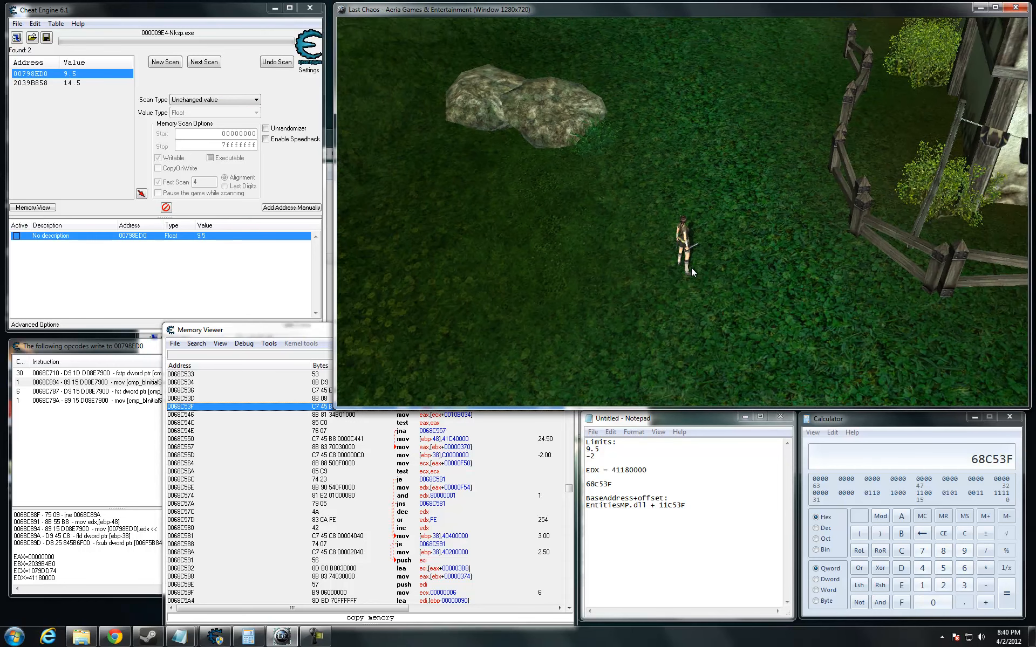
Step: Try to set the value of the camera zoom address 00798ED0 to 20
{"action": "double_click", "coordinate": [200, 238]}
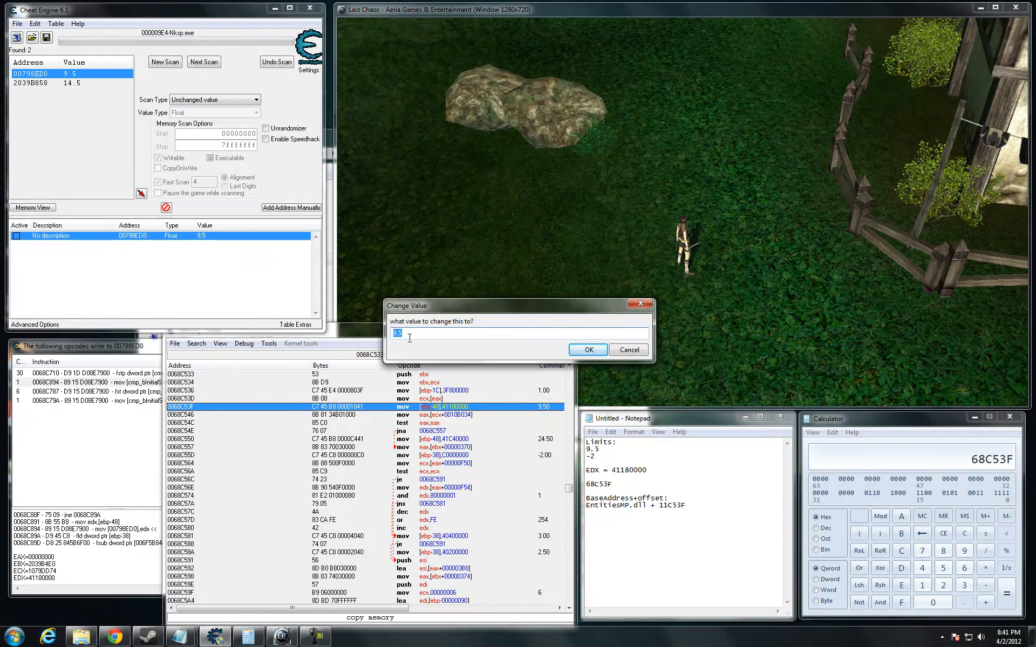
{"action": "type", "text": "20"}
{"action": "key", "text": "Return"}
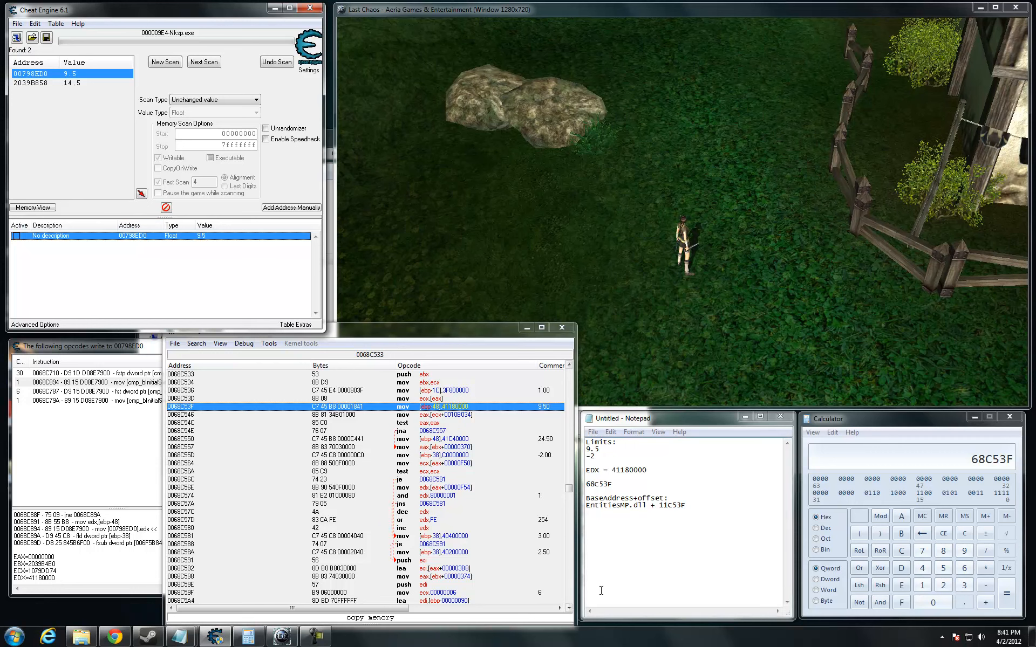
Step: Add the note "Origional Opcode:" to the Notepad file with the bytes C7 45 B8 00 00 18 41 below it
{"action": "left_click", "coordinate": [653, 560]}
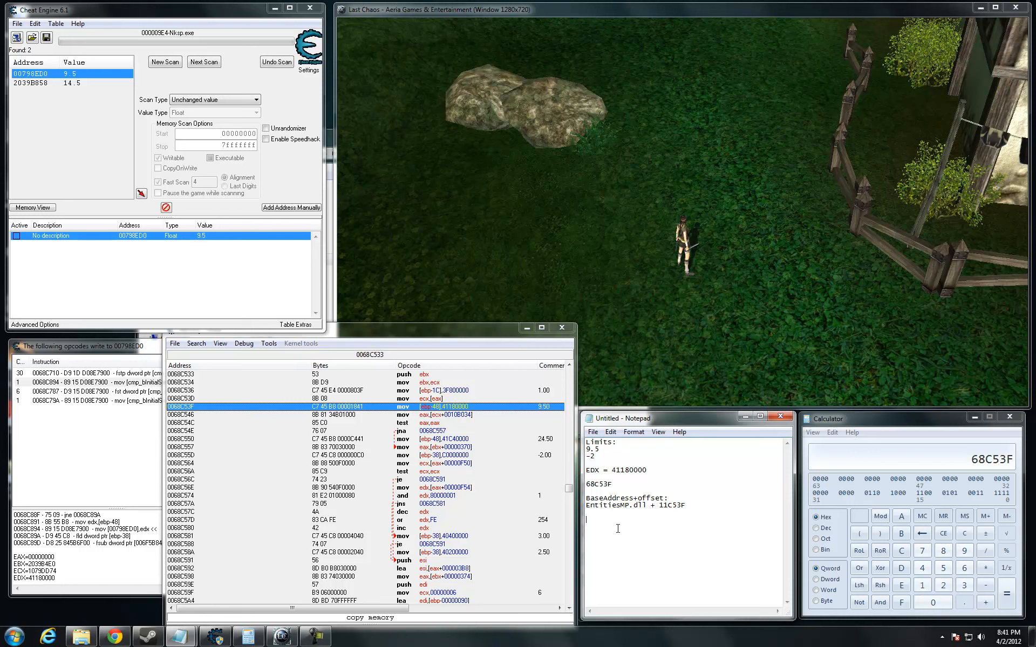
{"action": "type", "text": "rigional Opcode:"}
{"action": "key", "text": "Return"}
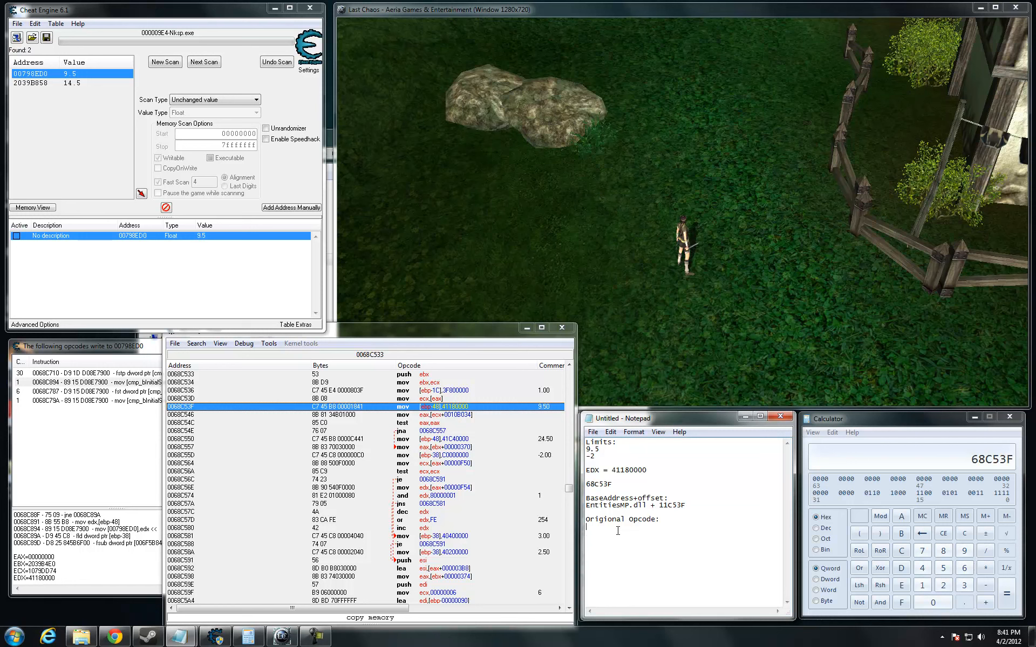
{"action": "type", "text": "C7 45 B8 00 00 18 41"}
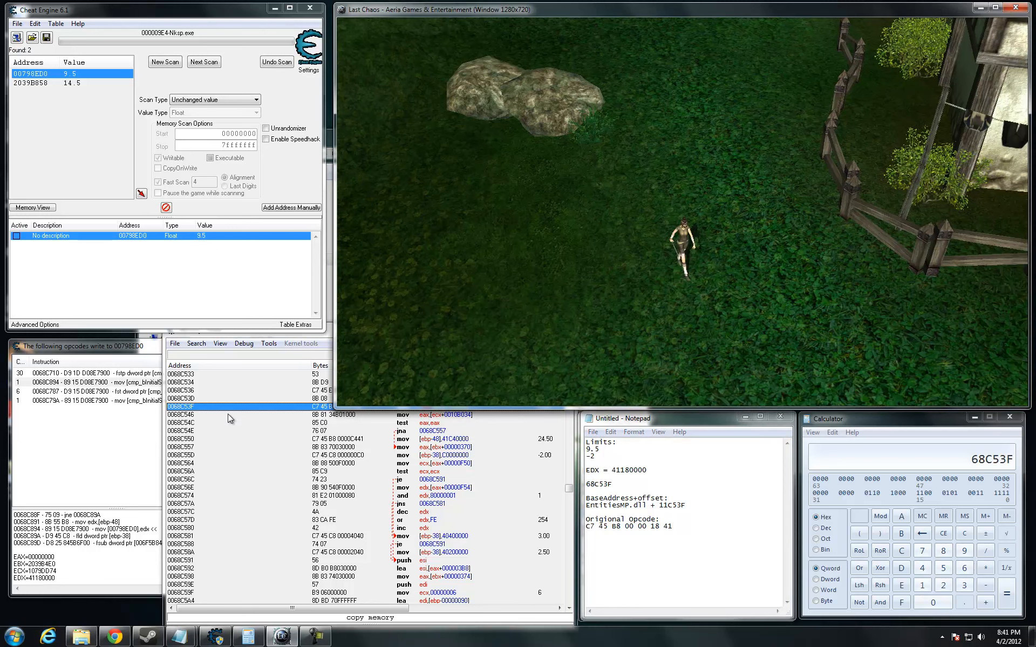
Step: Patch the instruction at 0068C53F to mov [ebp-48],51180000 and zoom the game camera out slightly
{"action": "left_click", "coordinate": [238, 408]}
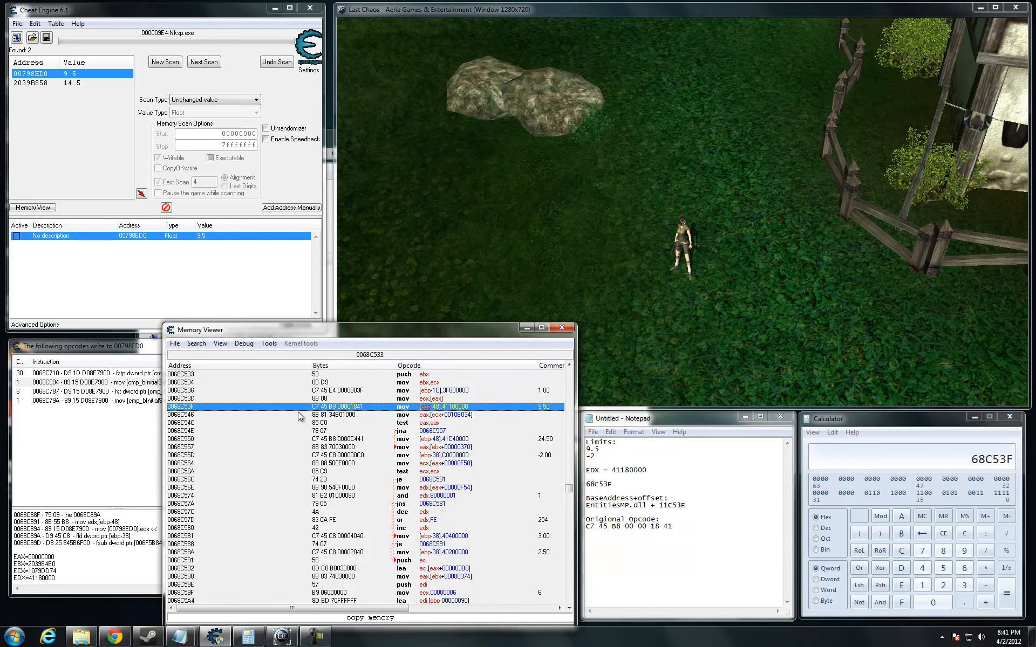
{"action": "double_click", "coordinate": [446, 408]}
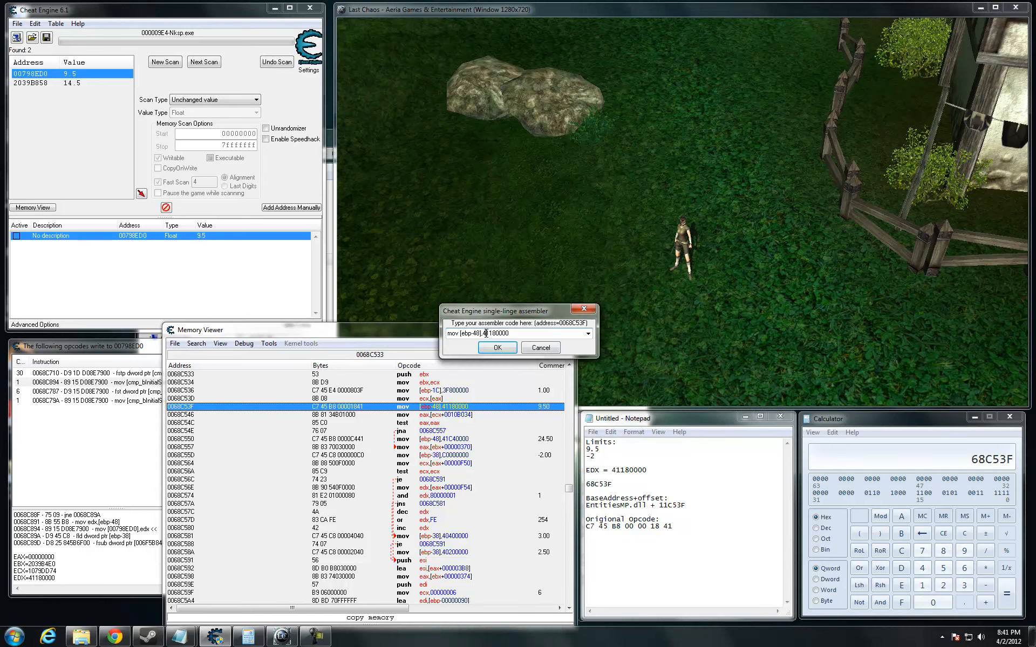
{"action": "key", "text": "Return"}
{"action": "left_click", "coordinate": [685, 285]}
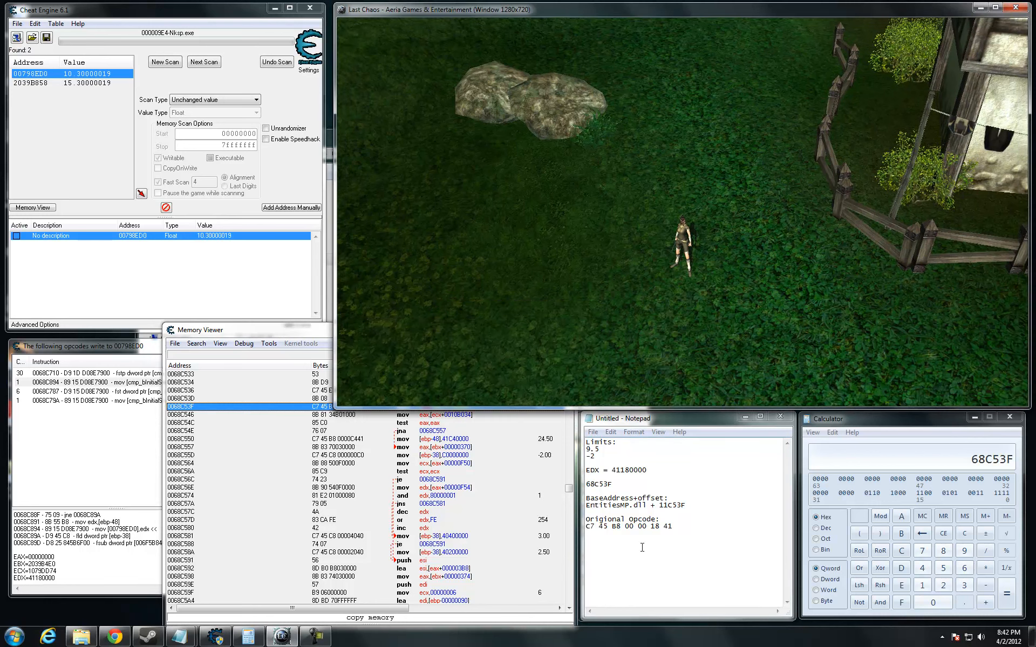
Step: Add the notes "we need to change it to:" C7 45 B8 00 00 18 51 and "Address that coresponds with our zoom:" 798ED0
{"action": "left_click", "coordinate": [678, 534]}
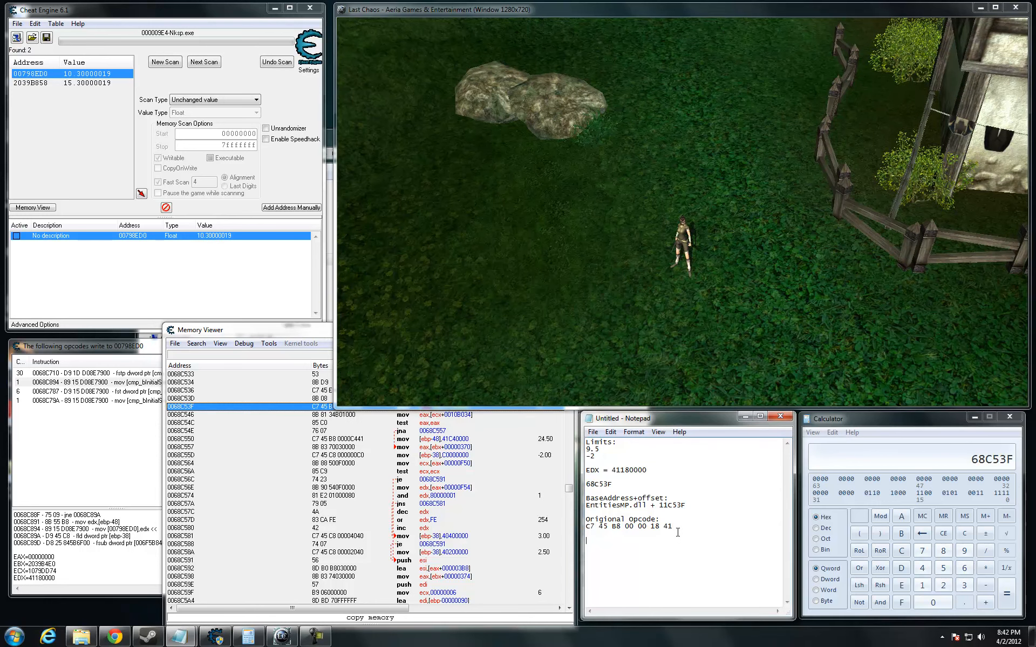
{"action": "type", "text": "we need to change it to:"}
{"action": "type", "text": "C7 45 B8 00 00 18 41"}
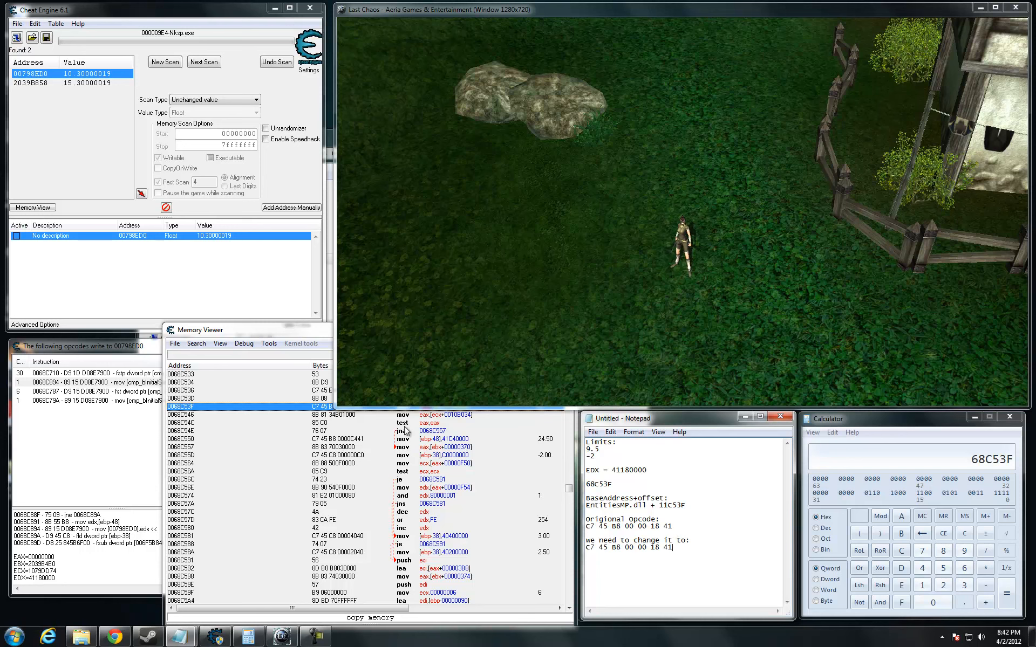
{"action": "left_click", "coordinate": [323, 406]}
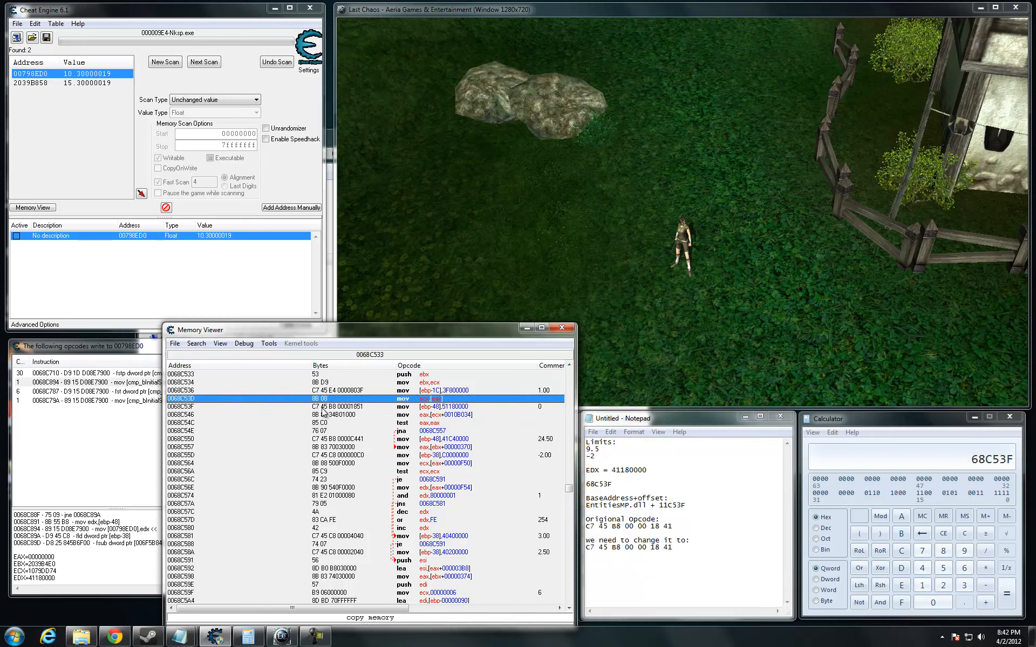
{"action": "left_click", "coordinate": [664, 547]}
{"action": "key", "text": "BackSpace"}
{"action": "type", "text": "5"}
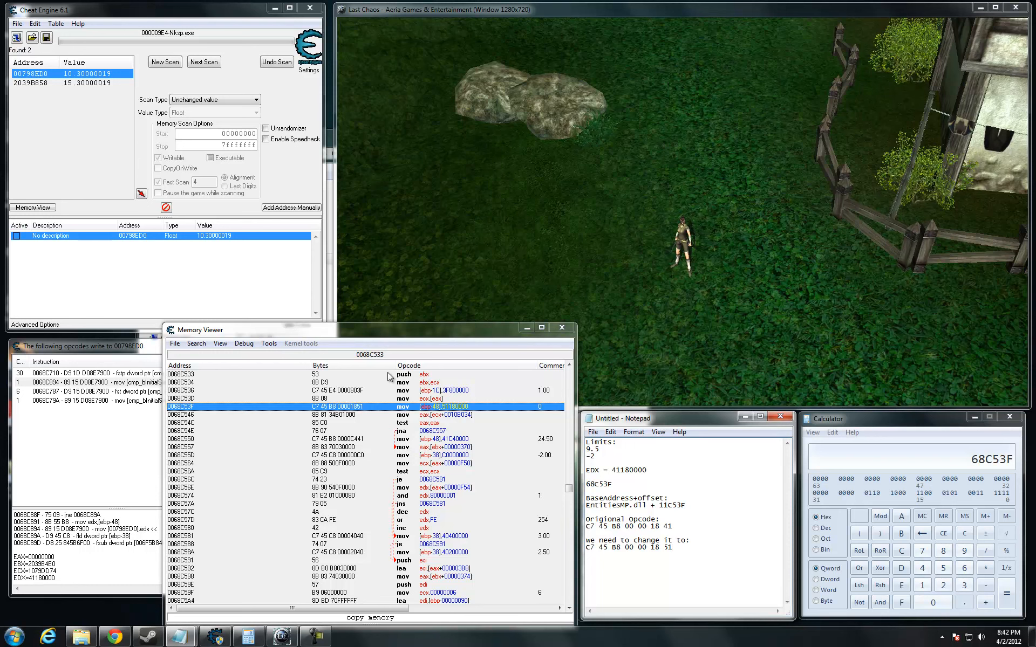
{"action": "type", "text": "Address that coresponds with our zoom:"}
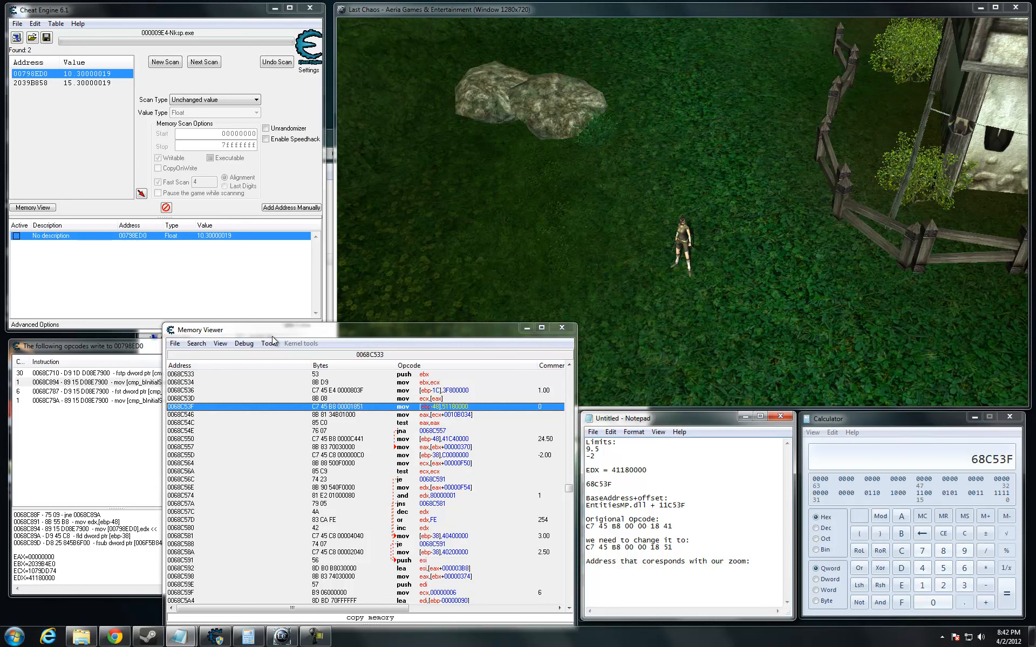
{"action": "type", "text": "798ED0"}
Step: Zoom the camera far out in the Last Chaos window to test the patched limit
{"action": "left_click", "coordinate": [694, 318]}
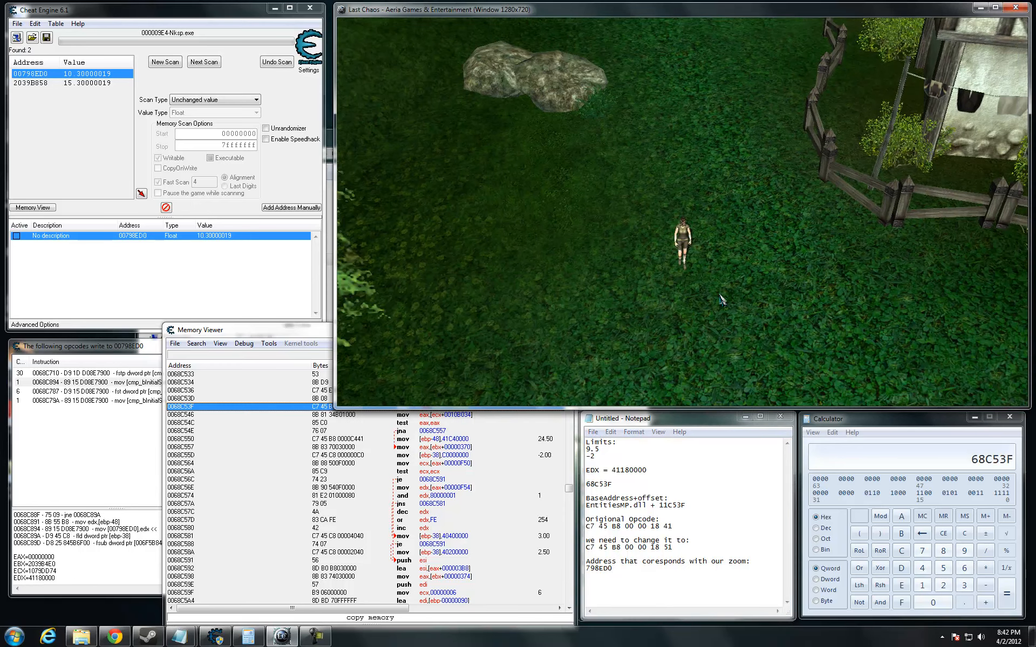
{"action": "scroll", "coordinate": [722, 301], "scroll_direction": "down", "scroll_amount": 5}
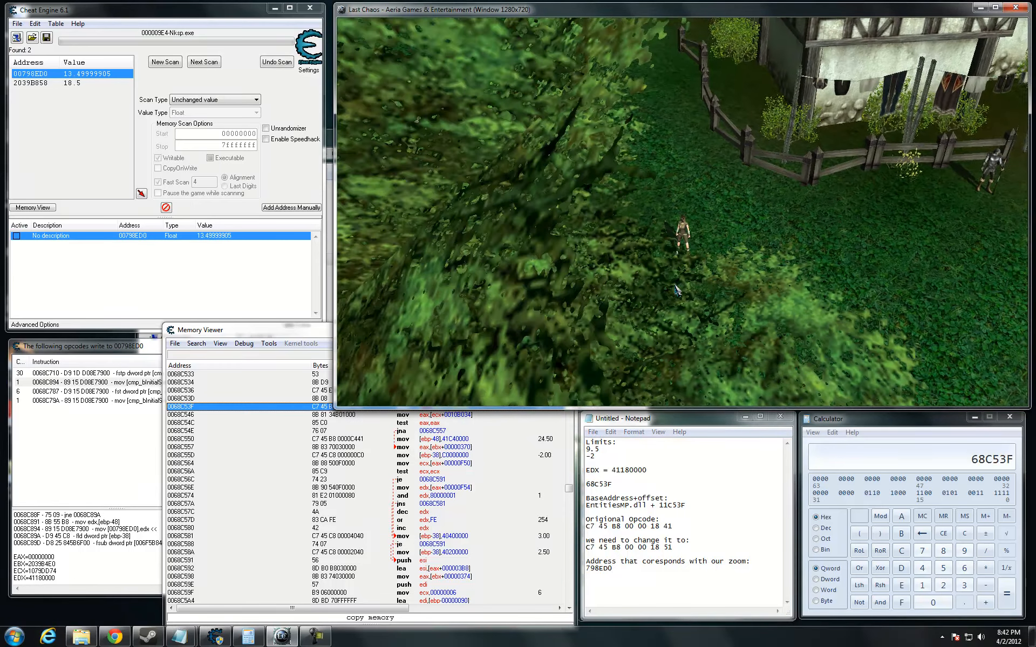
{"action": "scroll", "coordinate": [677, 291], "scroll_direction": "down", "scroll_amount": 8}
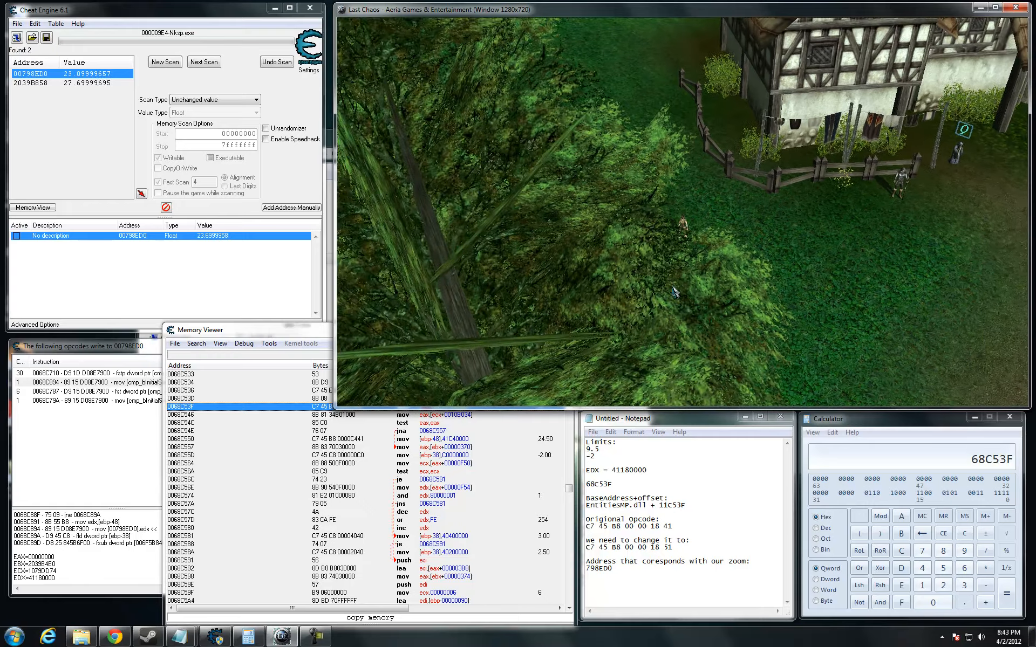
{"action": "scroll", "coordinate": [674, 291], "scroll_direction": "down", "scroll_amount": 4}
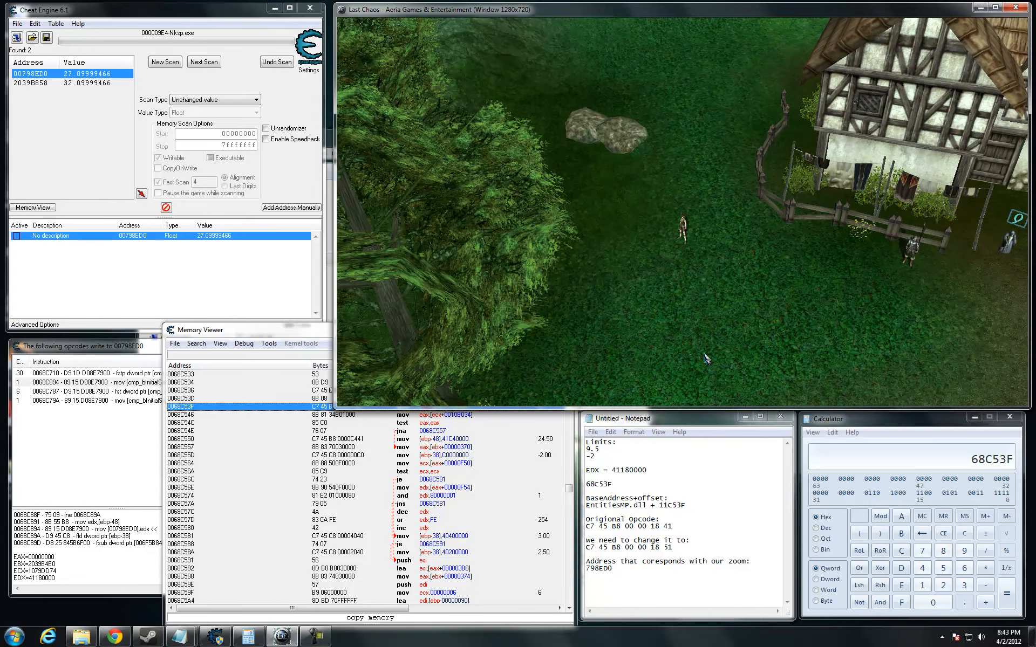